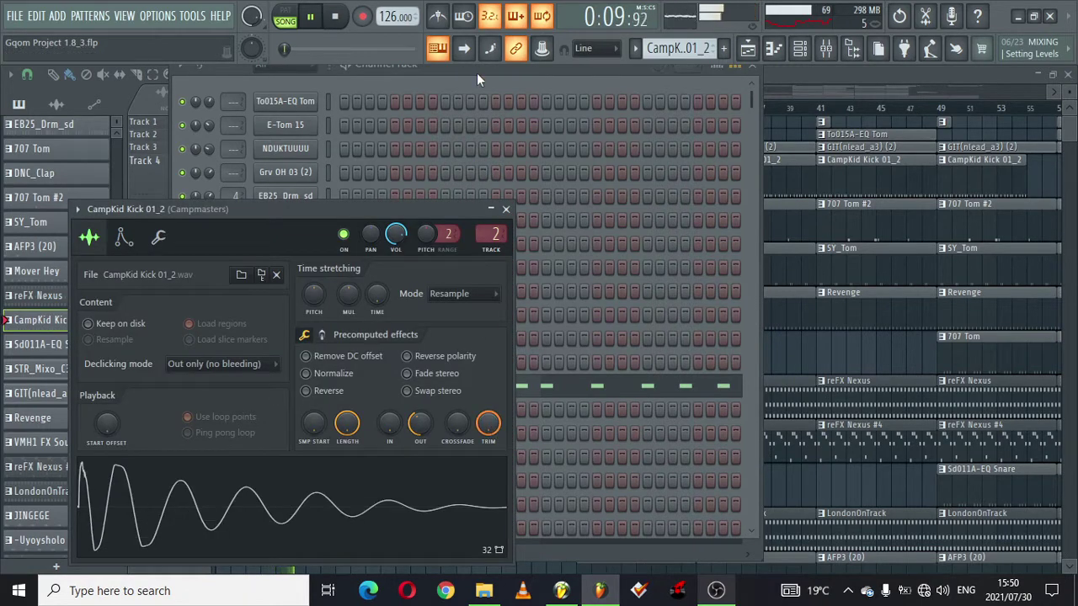
Step: Close the kick sampler and examine the CampKid Kick 01_2 notes in the piano roll, returning to the playlist
{"action": "left_click", "coordinate": [506, 210]}
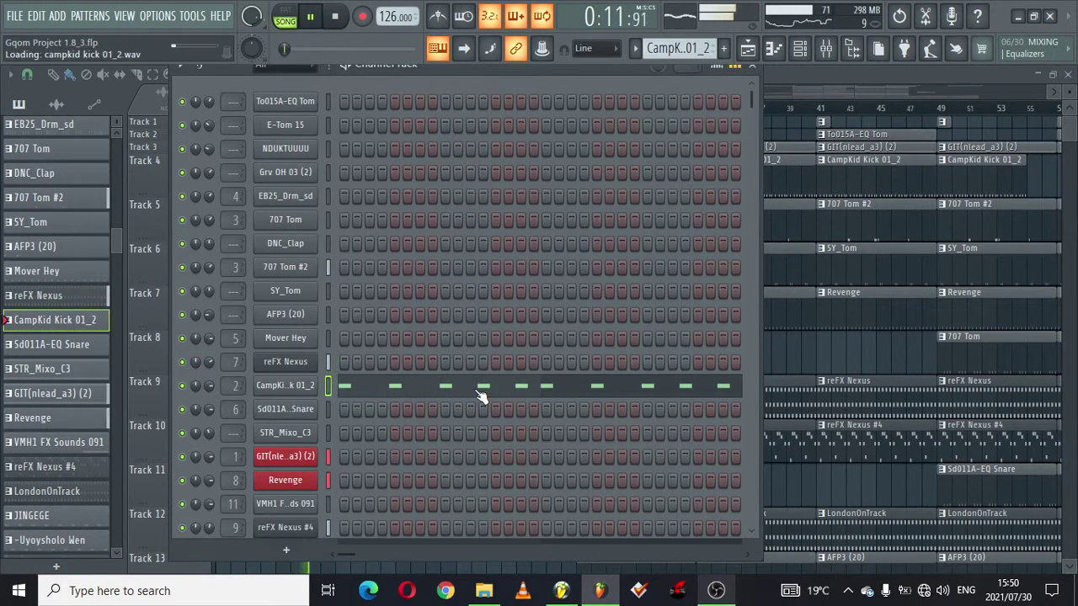
{"action": "left_click", "coordinate": [479, 389]}
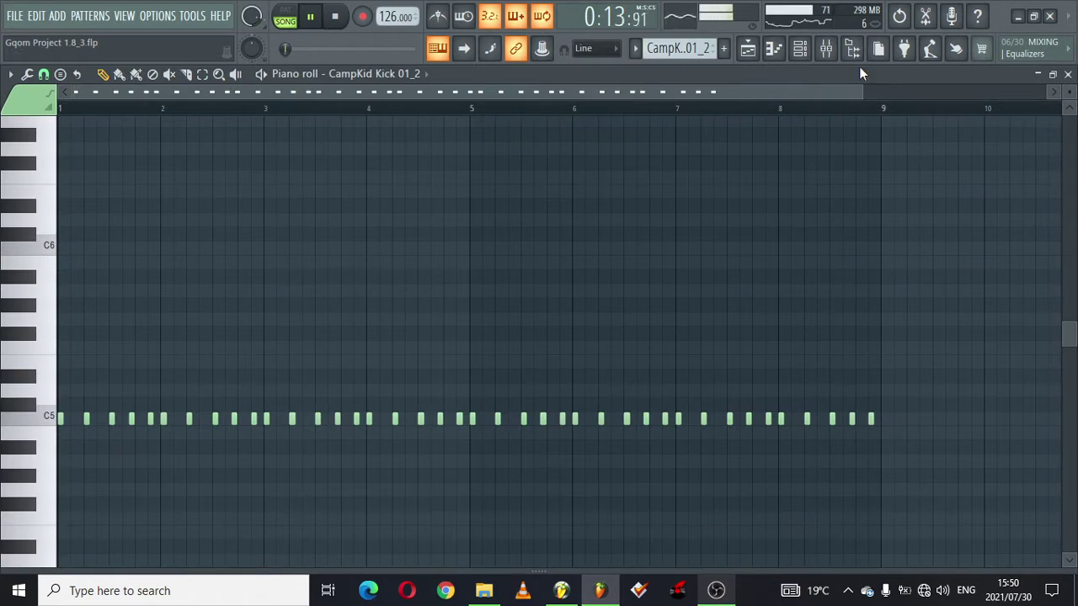
{"action": "left_click_drag", "start_coordinate": [864, 90], "coordinate": [581, 90]}
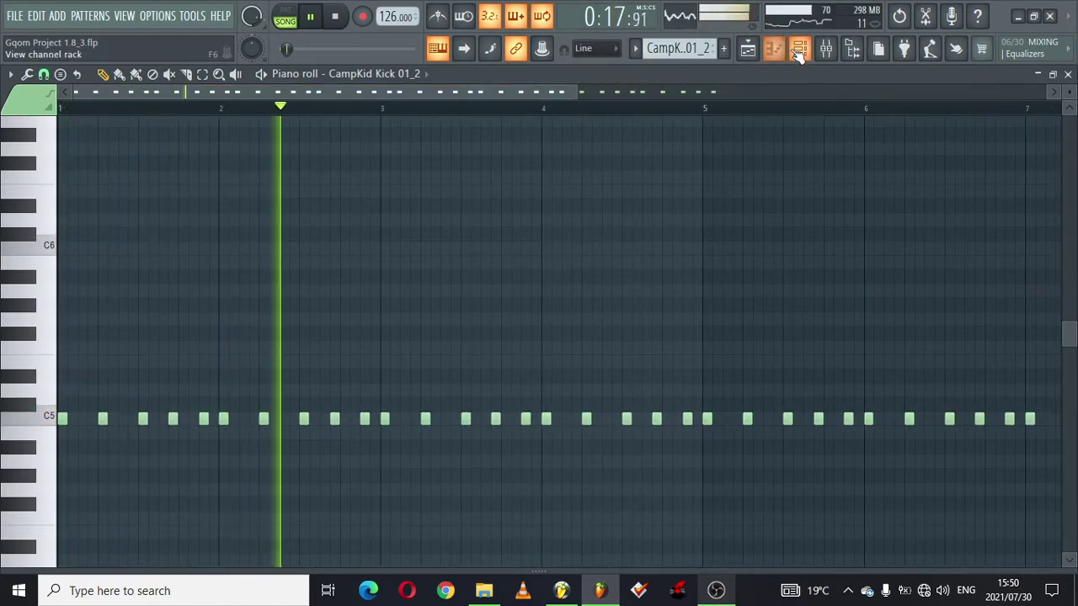
{"action": "left_click", "coordinate": [748, 48]}
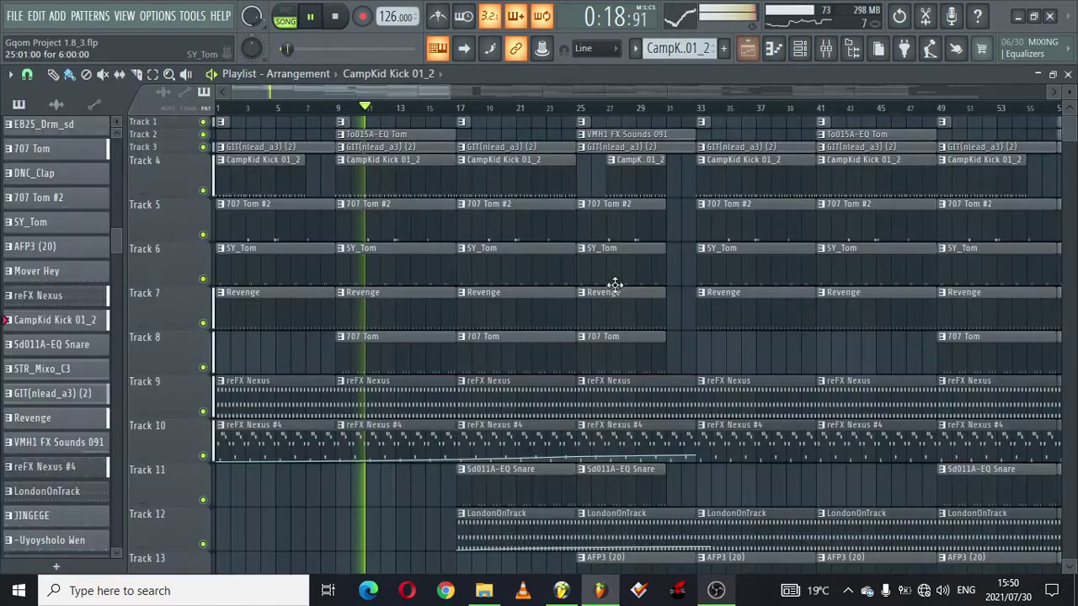
Step: Select the 707 Tom pattern on Track 8 and check its steps in the channel rack
{"action": "left_click", "coordinate": [377, 363]}
{"action": "left_click", "coordinate": [807, 48]}
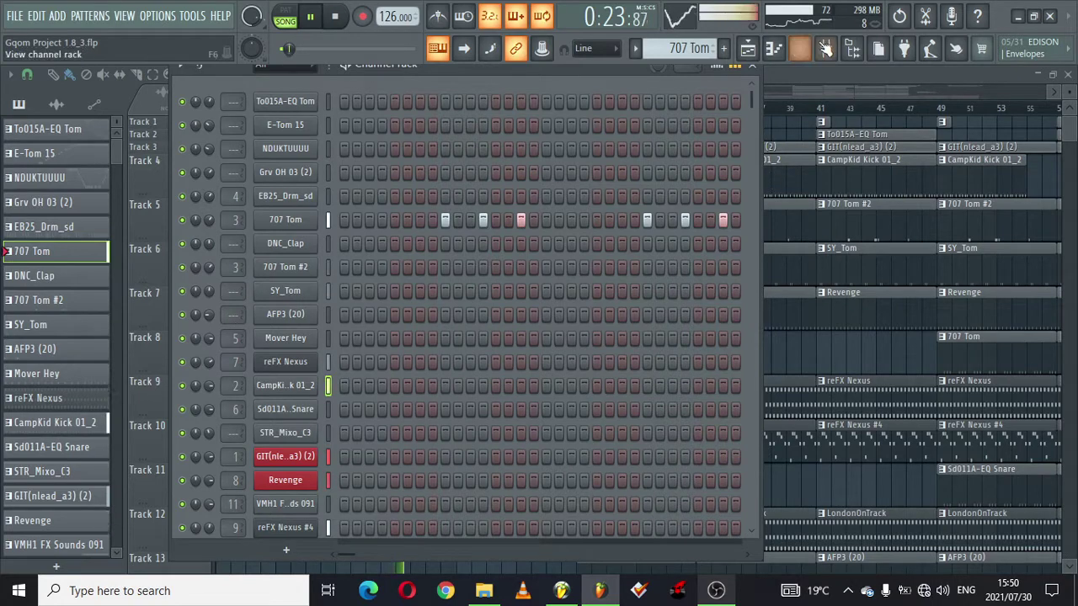
{"action": "left_click", "coordinate": [799, 49]}
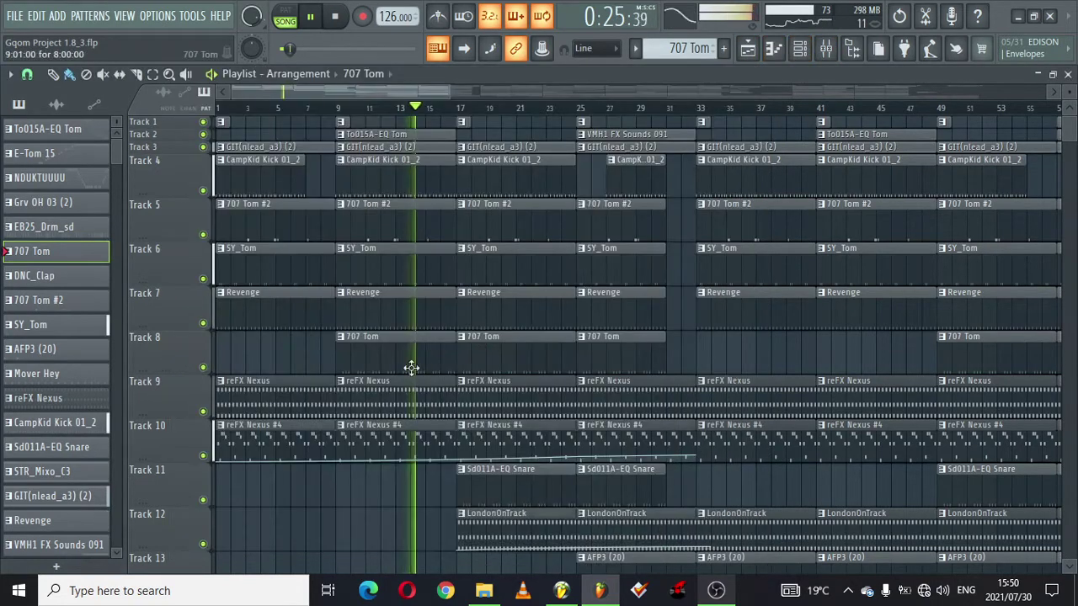
Step: Examine the 707 Tom pattern's notes across all its bars in the piano roll, returning to the playlist
{"action": "double_click", "coordinate": [350, 357]}
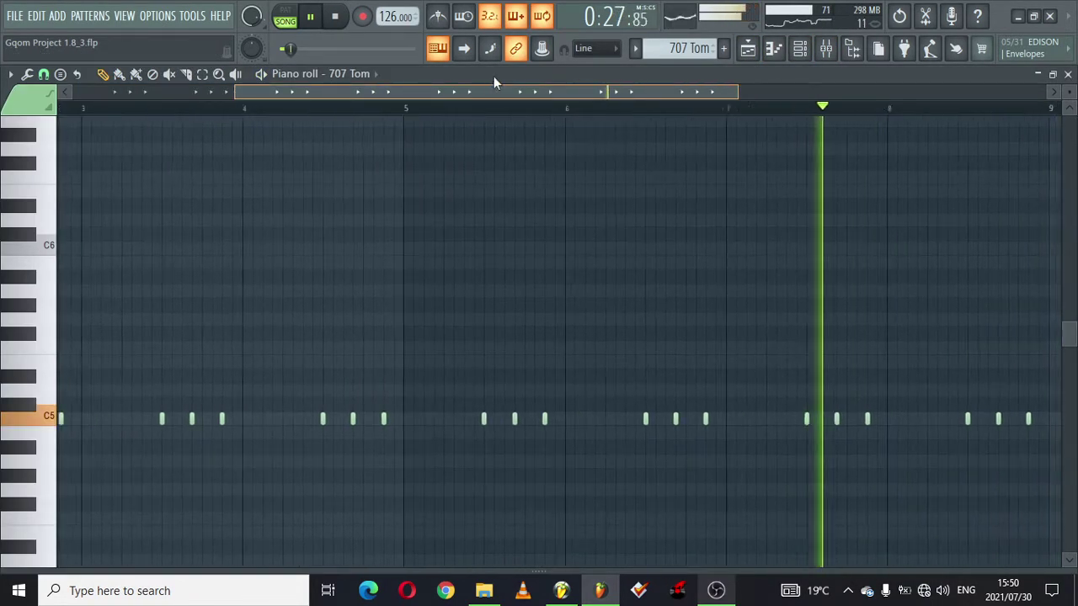
{"action": "left_click_drag", "start_coordinate": [493, 76], "coordinate": [1, 123]}
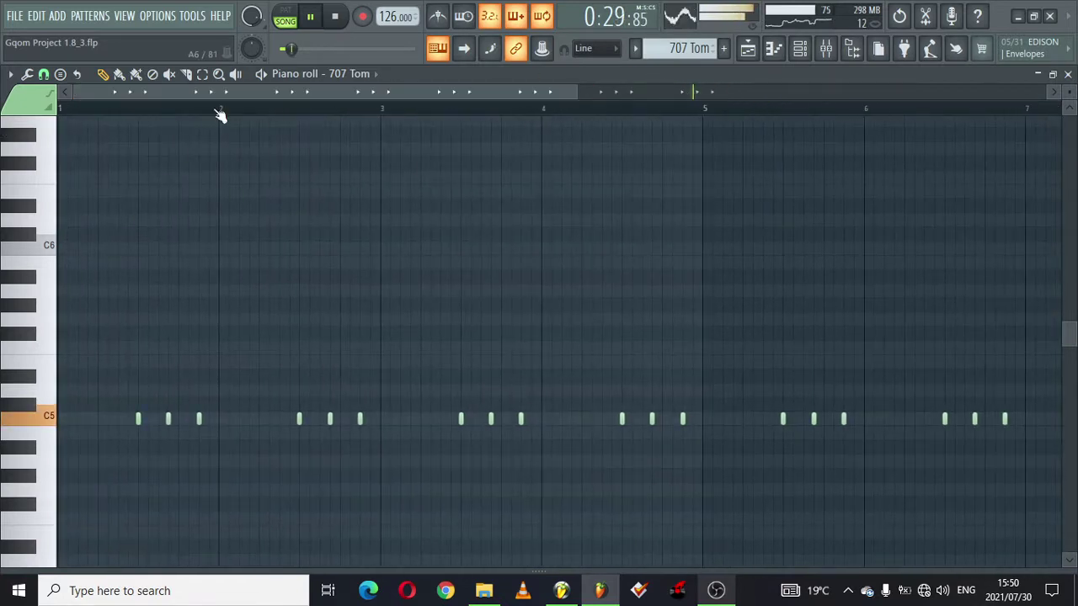
{"action": "left_click_drag", "start_coordinate": [536, 90], "coordinate": [564, 90]}
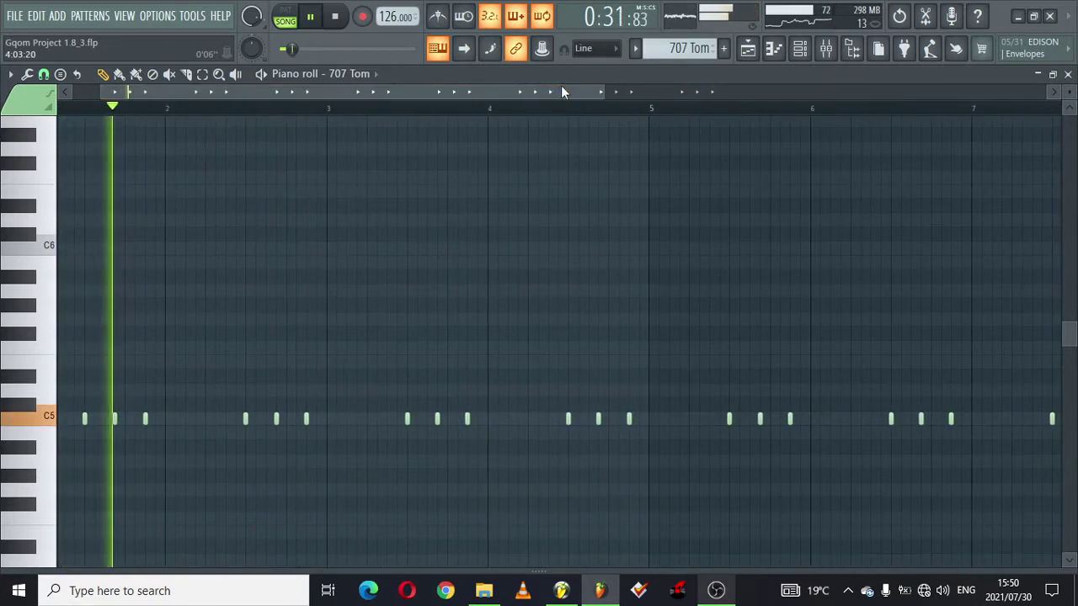
{"action": "left_click", "coordinate": [746, 50]}
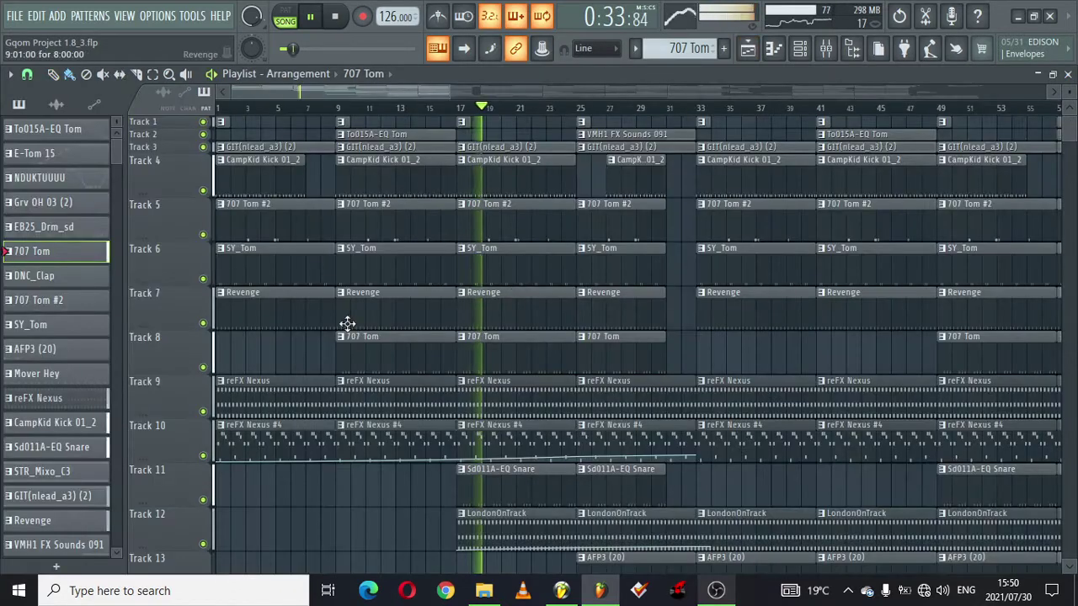
{"action": "double_click", "coordinate": [397, 352]}
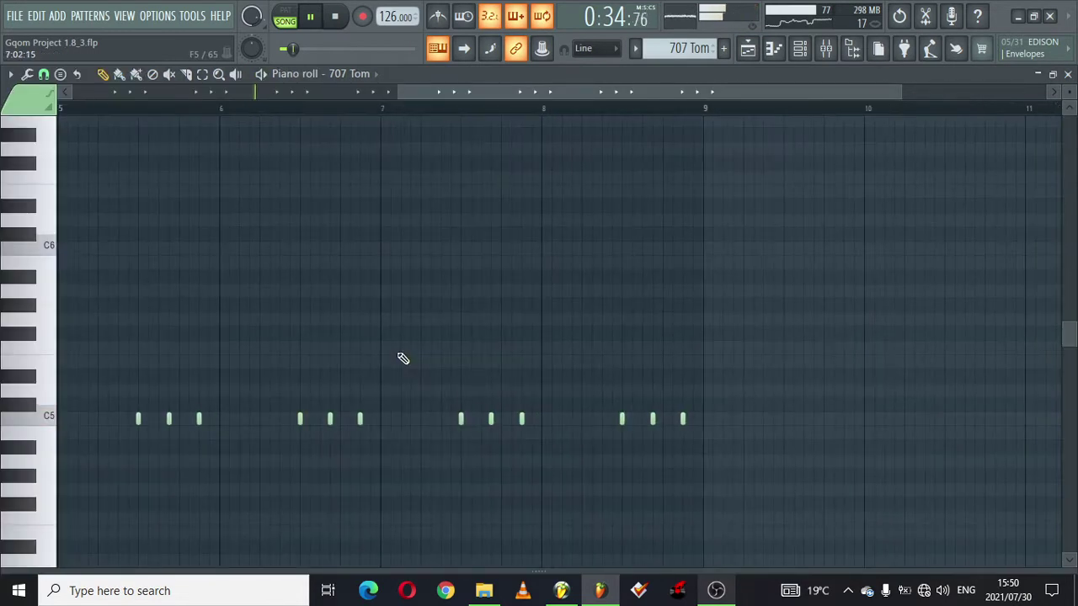
{"action": "left_click", "coordinate": [756, 48]}
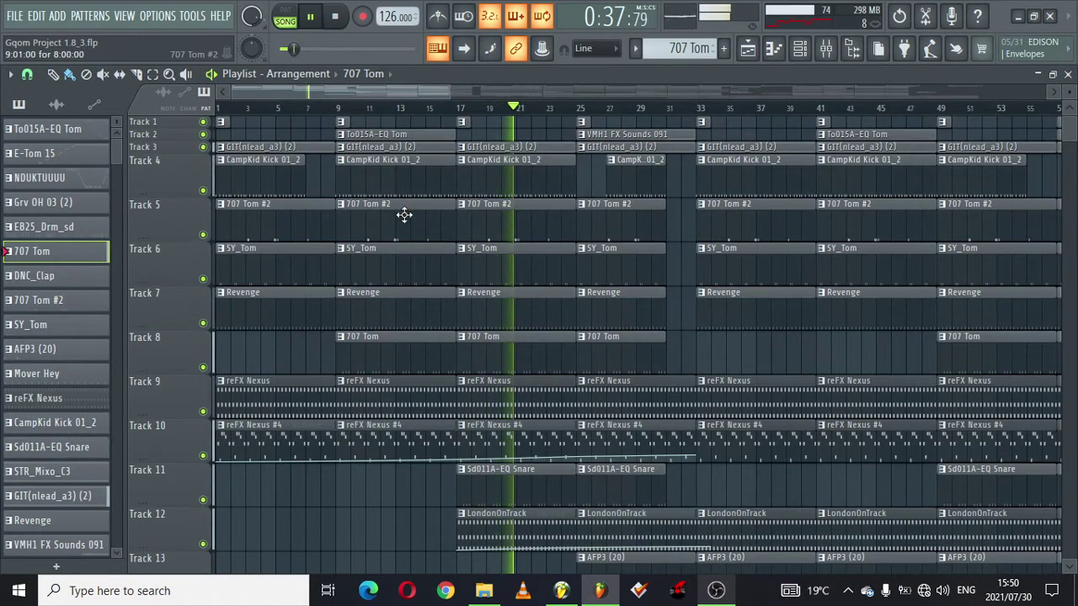
Step: Examine the 707 Tom #2 pattern's notes in the piano roll and return to the playlist
{"action": "double_click", "coordinate": [404, 216]}
{"action": "left_click_drag", "start_coordinate": [493, 94], "coordinate": [375, 88]}
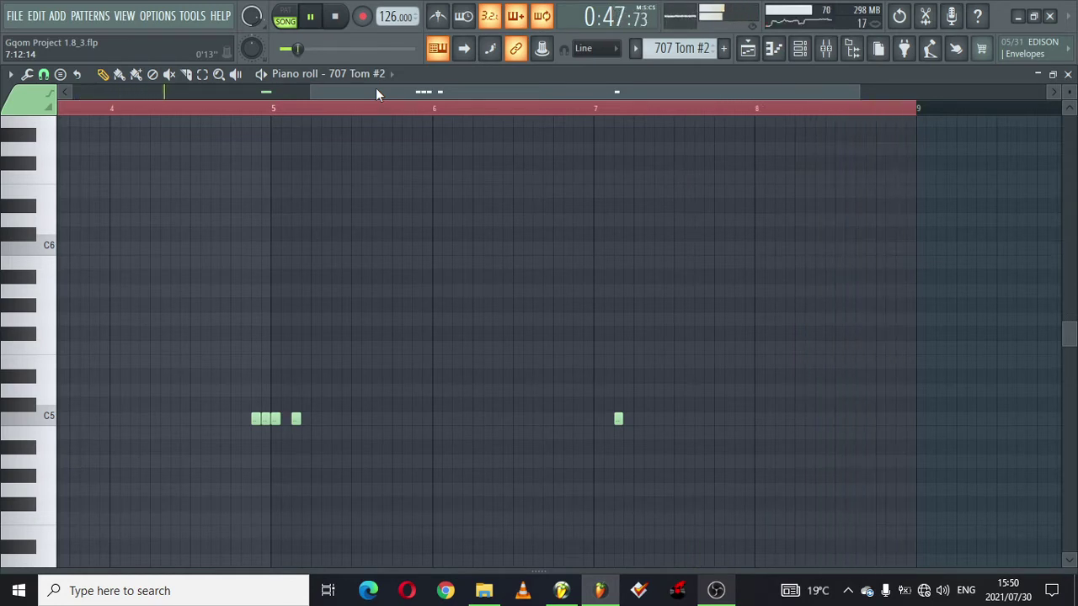
{"action": "left_click", "coordinate": [748, 48]}
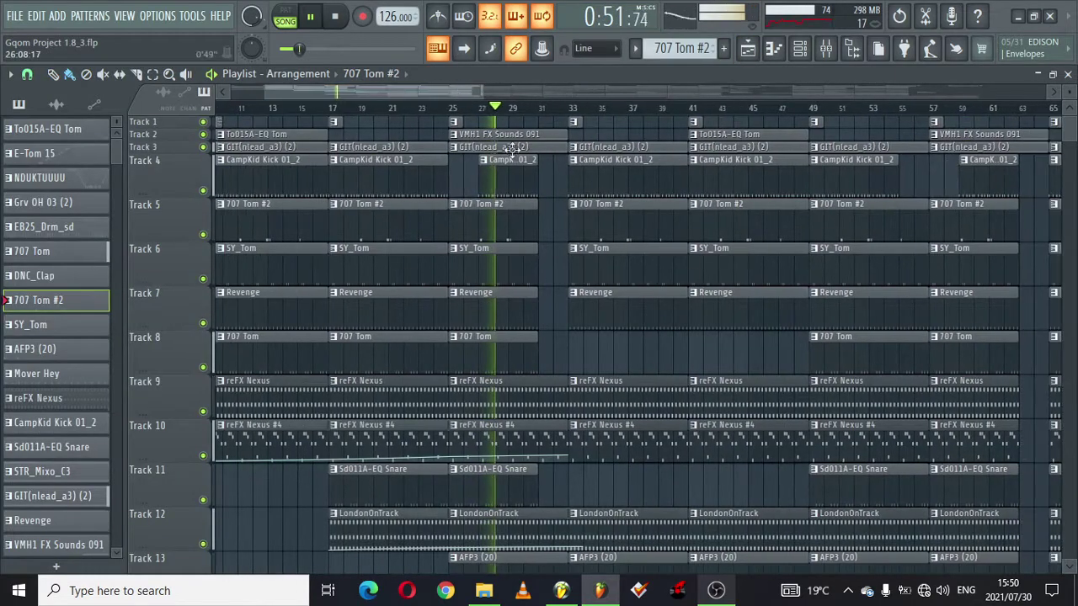
Step: Examine the sustained note of the GIT(nlead_a3) (2) pattern over its full length and return to the playlist
{"action": "double_click", "coordinate": [517, 146]}
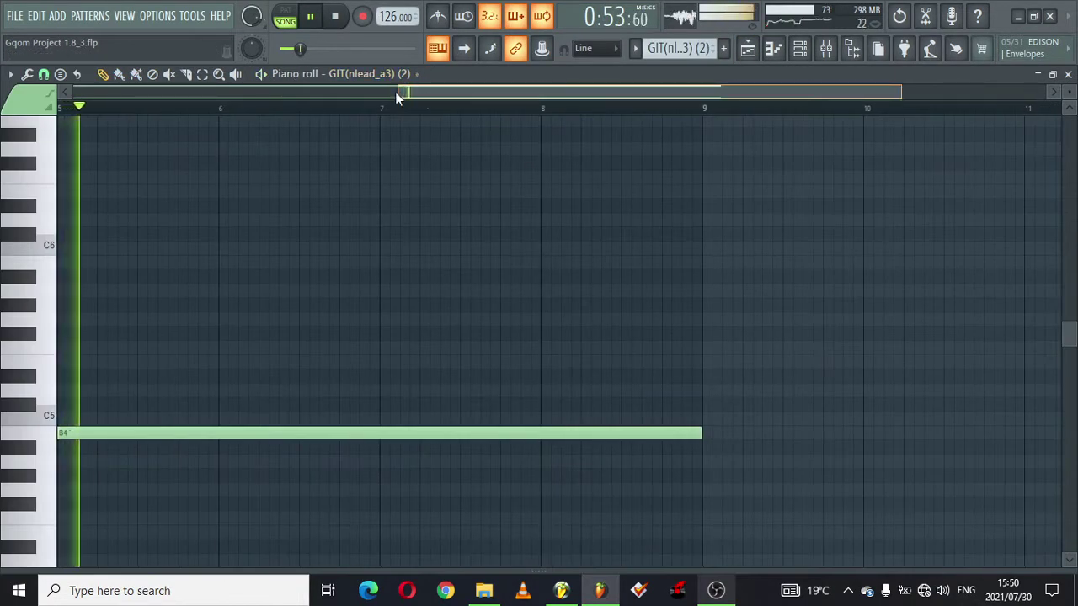
{"action": "left_click_drag", "start_coordinate": [401, 94], "coordinate": [2, 86]}
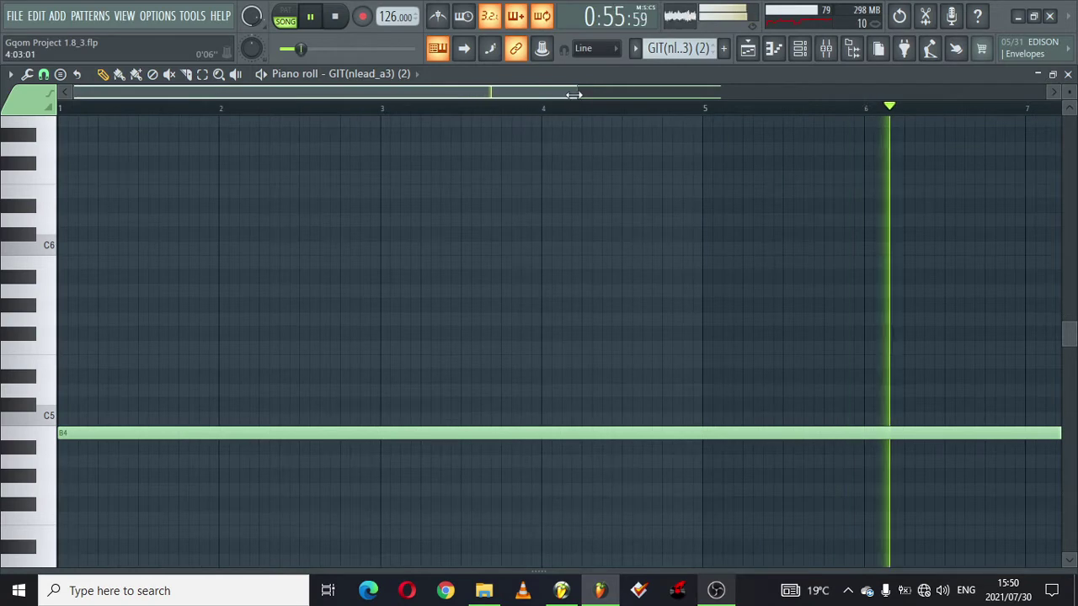
{"action": "left_click_drag", "start_coordinate": [575, 93], "coordinate": [864, 89]}
{"action": "left_click", "coordinate": [757, 52]}
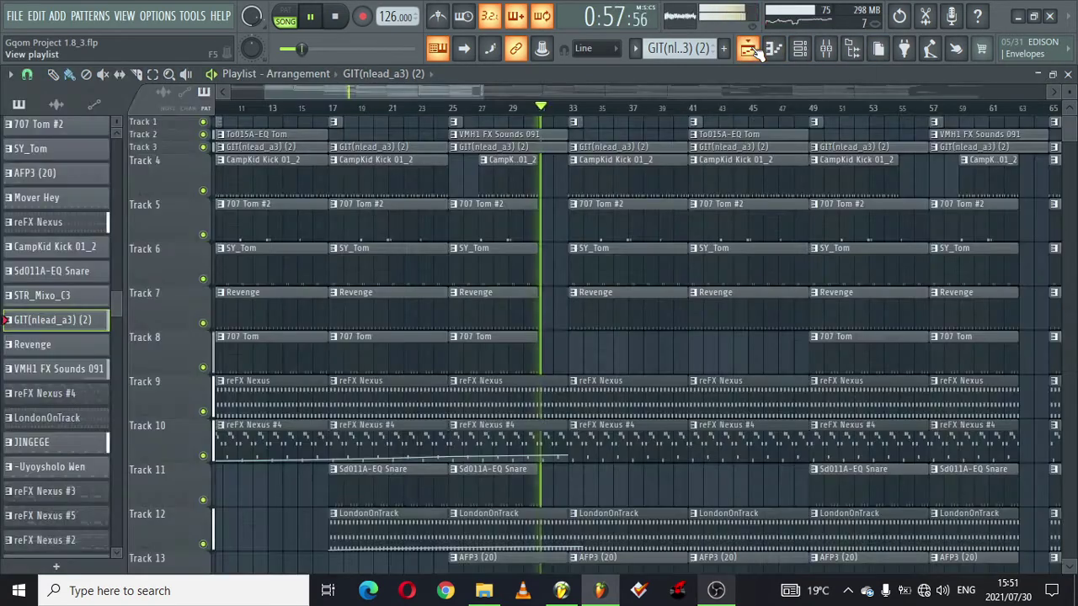
Step: Open the LondonOnTrack pattern from Track 12 in the piano roll and examine its chords
{"action": "left_click_drag", "start_coordinate": [463, 84], "coordinate": [487, 89]}
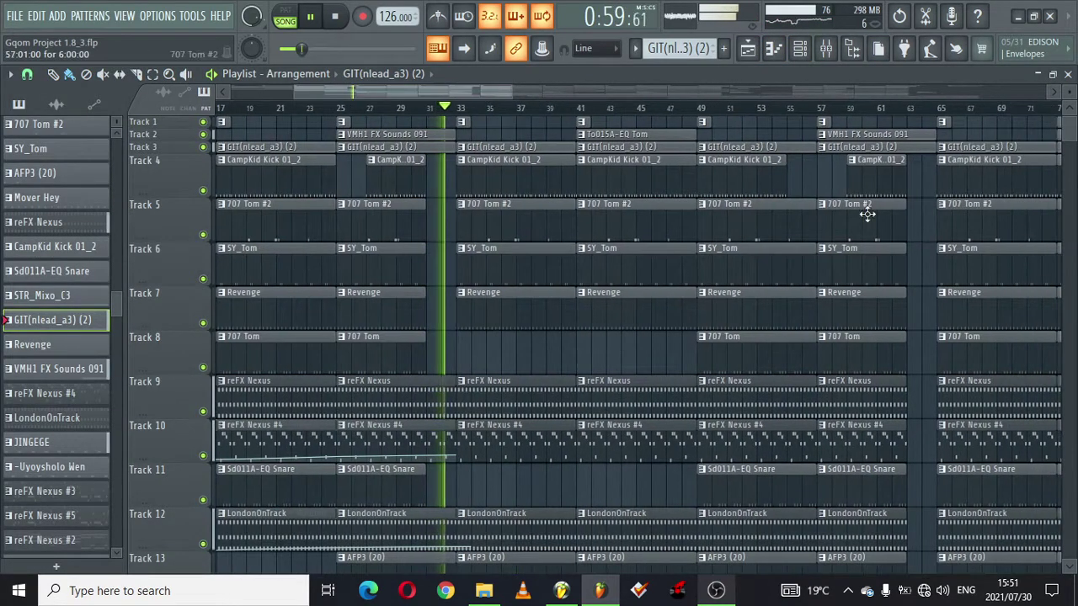
{"action": "mouse_move", "coordinate": [1073, 135]}
{"action": "left_mouse_down"}
{"action": "mouse_move", "coordinate": [1068, 174]}
{"action": "mouse_move", "coordinate": [1062, 141]}
{"action": "left_mouse_up"}
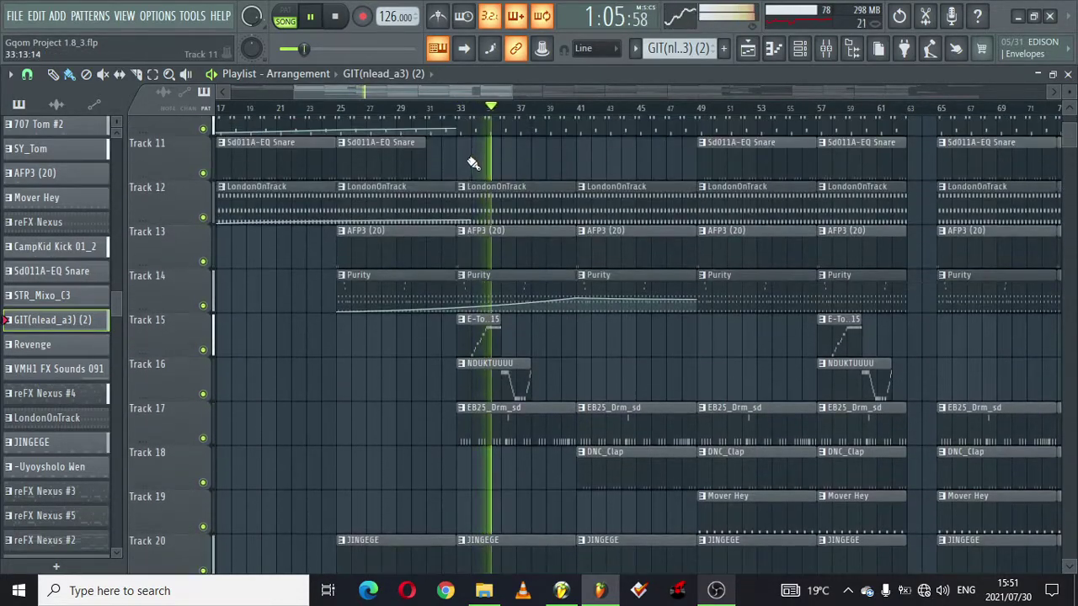
{"action": "double_click", "coordinate": [561, 209]}
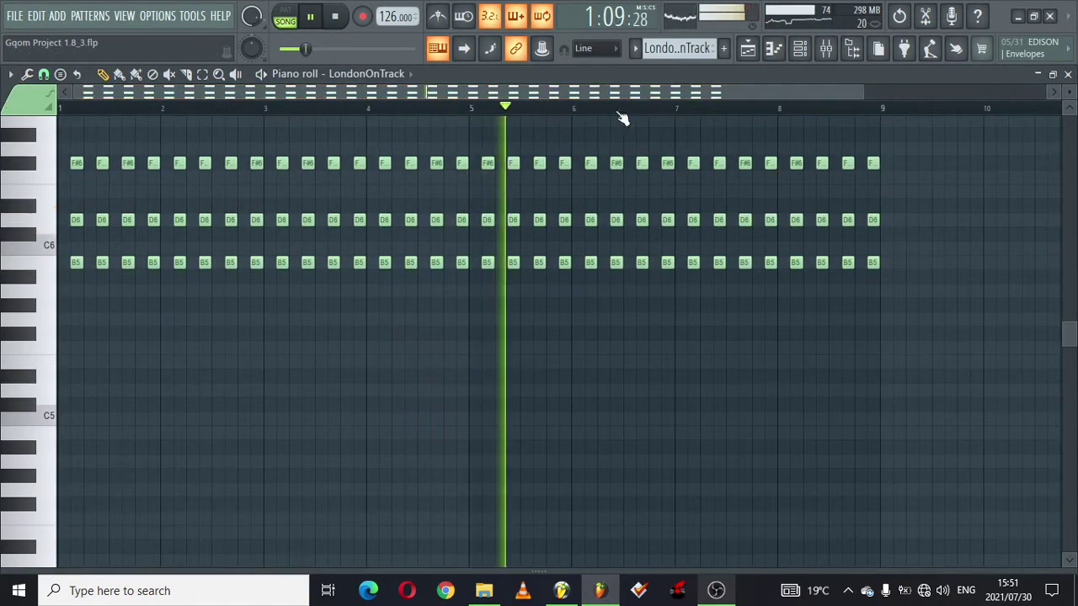
Step: Inspect the Nexus preset used by the LondonOnTrack channel, closing the plugin and returning to the playlist
{"action": "left_click", "coordinate": [800, 48]}
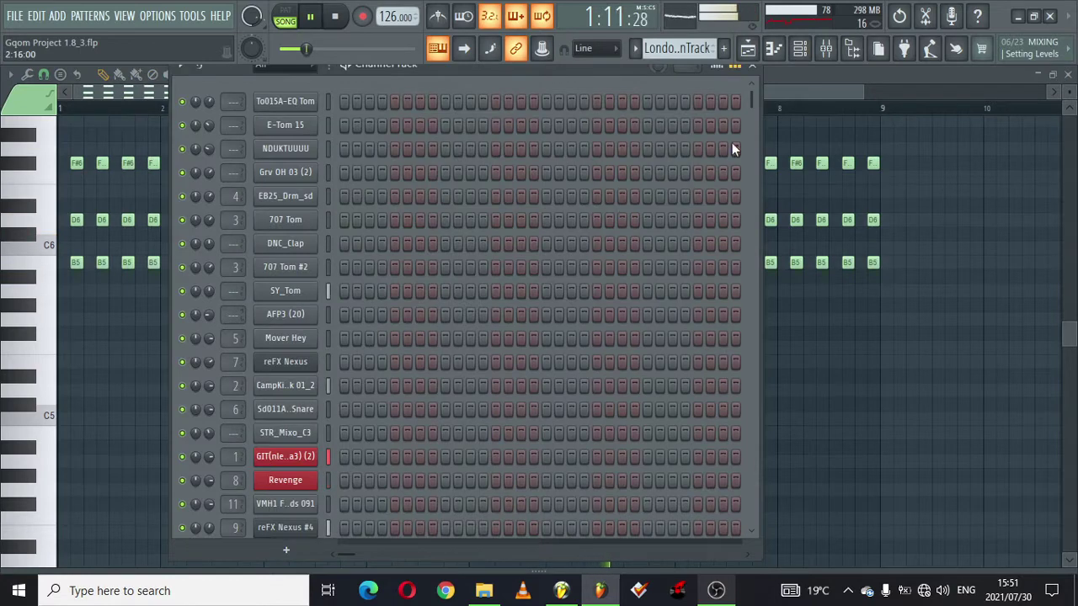
{"action": "left_click_drag", "start_coordinate": [758, 96], "coordinate": [752, 316]}
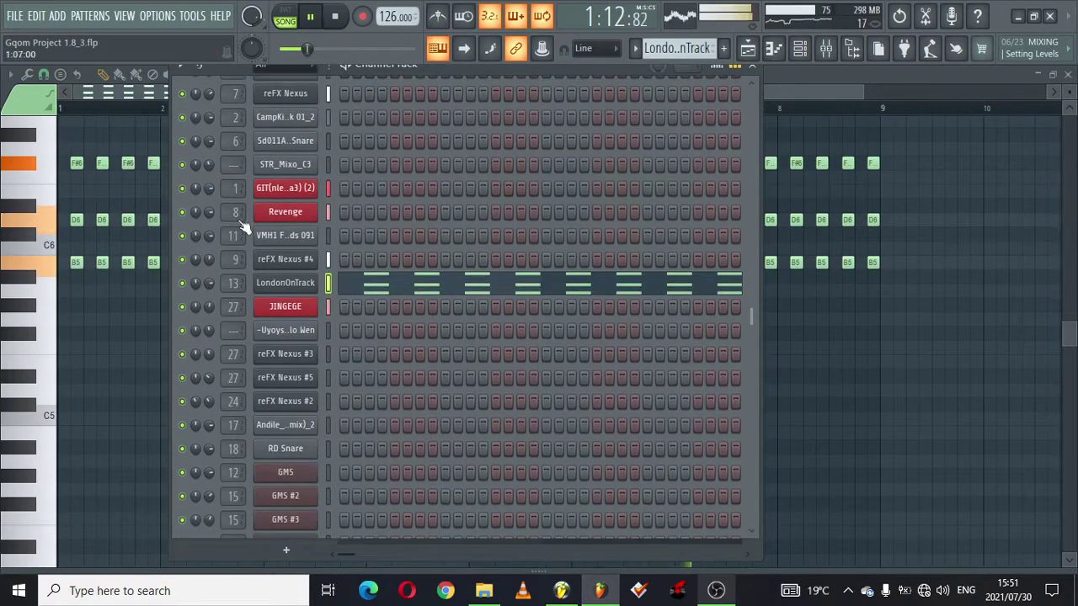
{"action": "left_click", "coordinate": [297, 283]}
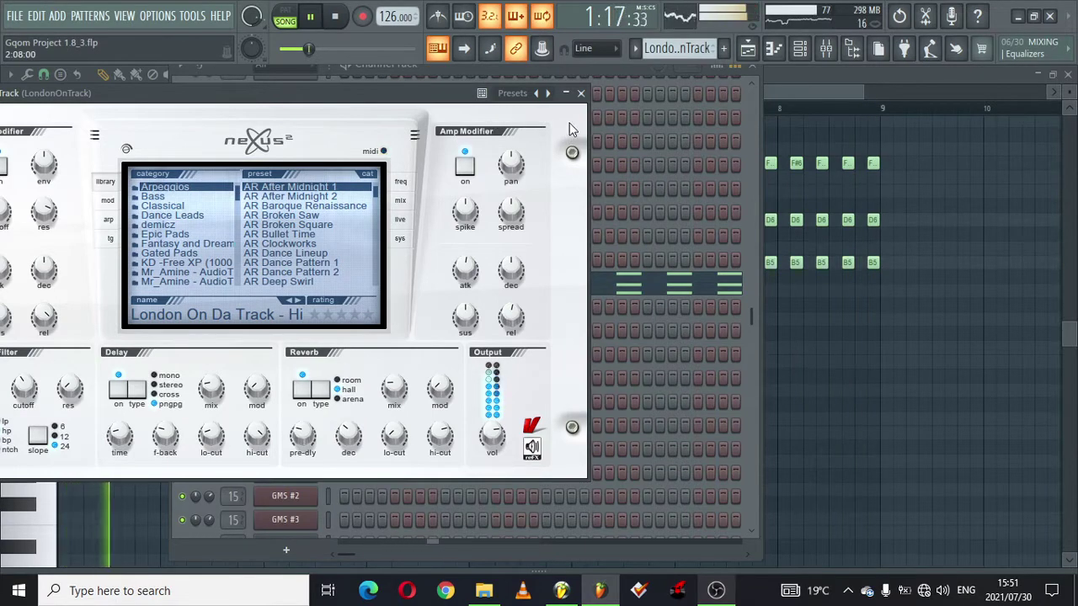
{"action": "left_click", "coordinate": [581, 93]}
{"action": "left_click", "coordinate": [750, 49]}
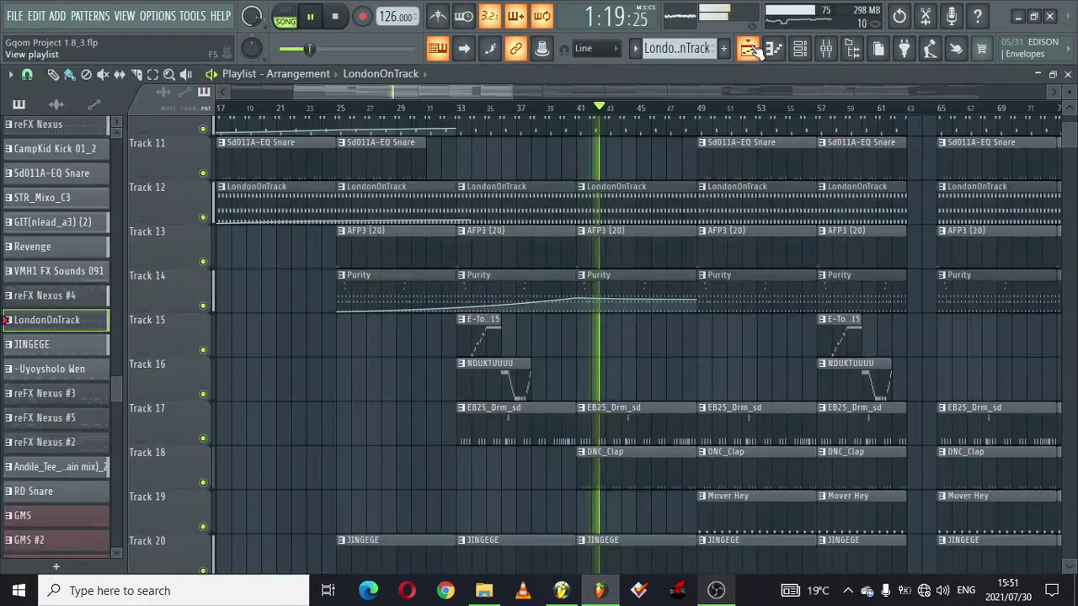
Step: Open the reFX Nexus #4 pattern from Track 10 in the piano roll and examine its melody notes
{"action": "left_click_drag", "start_coordinate": [421, 88], "coordinate": [460, 83]}
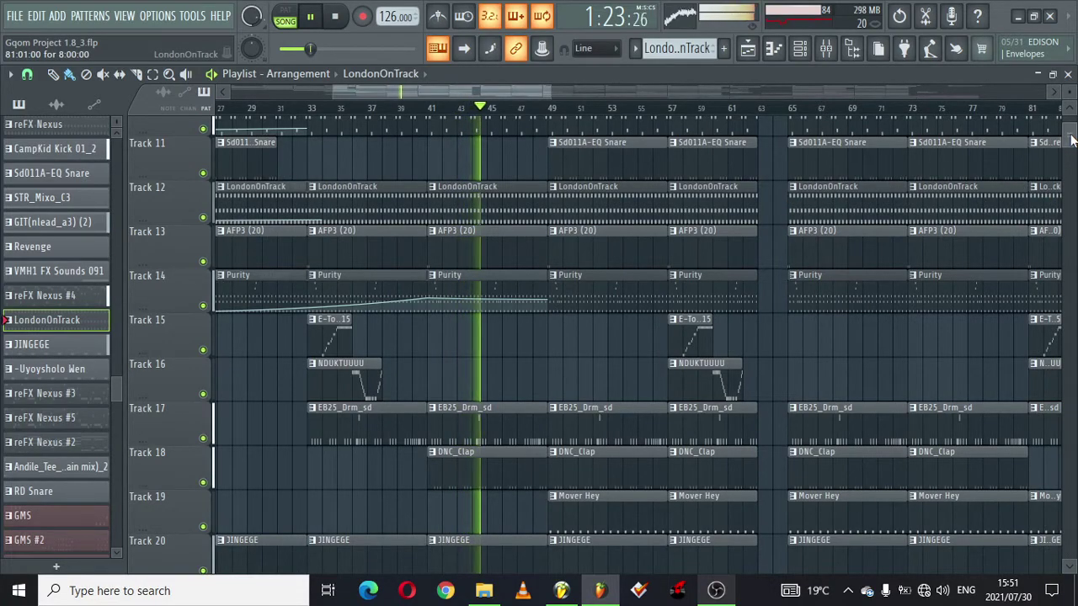
{"action": "mouse_move", "coordinate": [1072, 139]}
{"action": "left_mouse_down"}
{"action": "mouse_move", "coordinate": [1072, 122]}
{"action": "mouse_move", "coordinate": [1072, 172]}
{"action": "mouse_move", "coordinate": [1074, 105]}
{"action": "mouse_move", "coordinate": [1073, 147]}
{"action": "mouse_move", "coordinate": [1071, 123]}
{"action": "left_mouse_up"}
{"action": "double_click", "coordinate": [503, 461]}
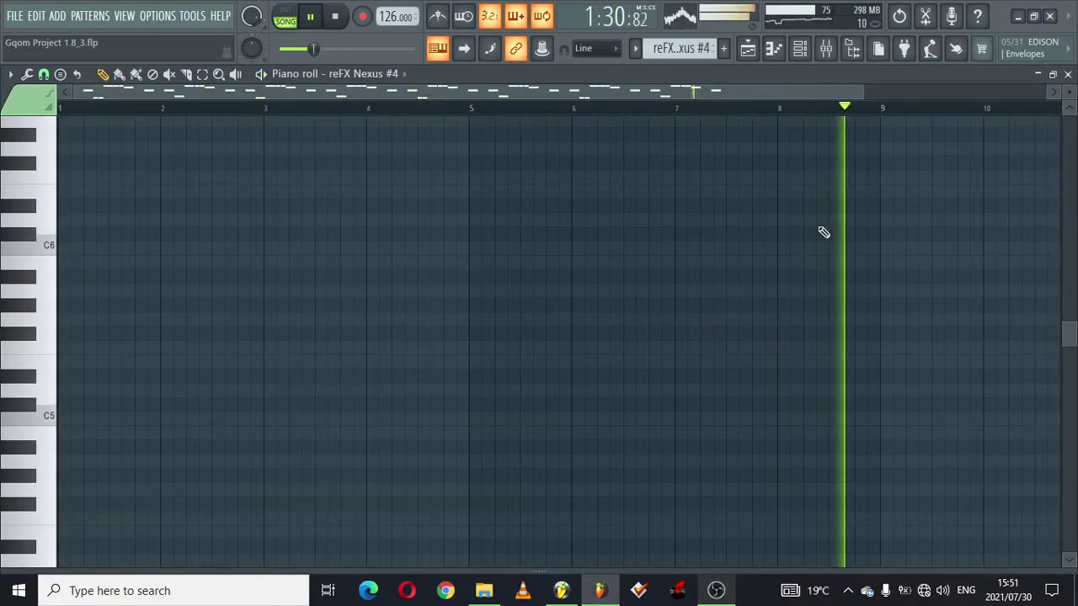
{"action": "left_click_drag", "start_coordinate": [1067, 345], "coordinate": [1072, 222]}
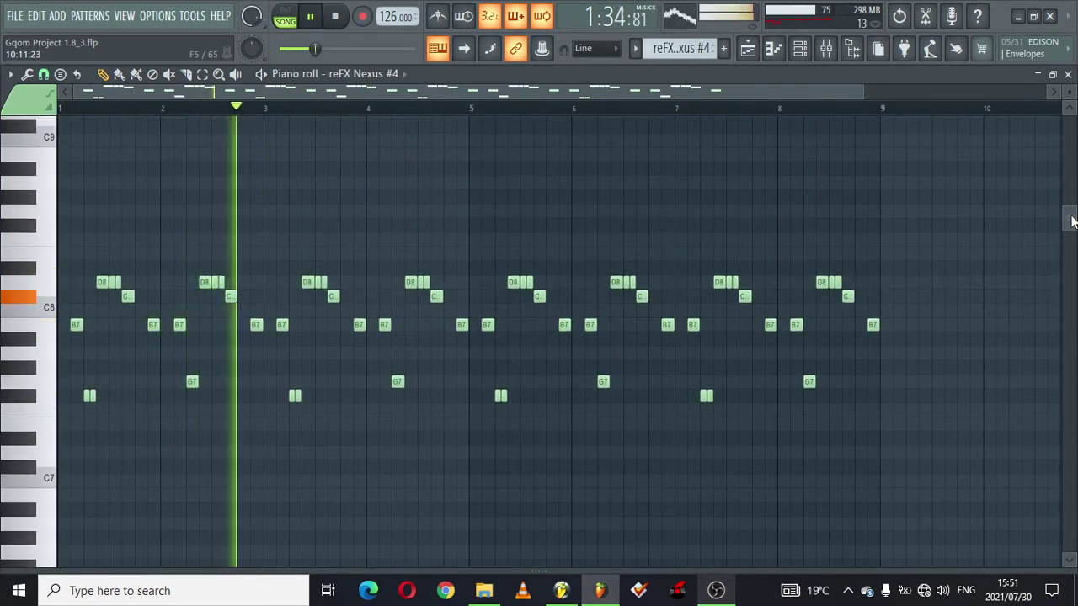
Step: Inspect the preset and category of the reFX Nexus #4 channel's plugin, closing it and returning to the playlist
{"action": "left_click", "coordinate": [800, 48]}
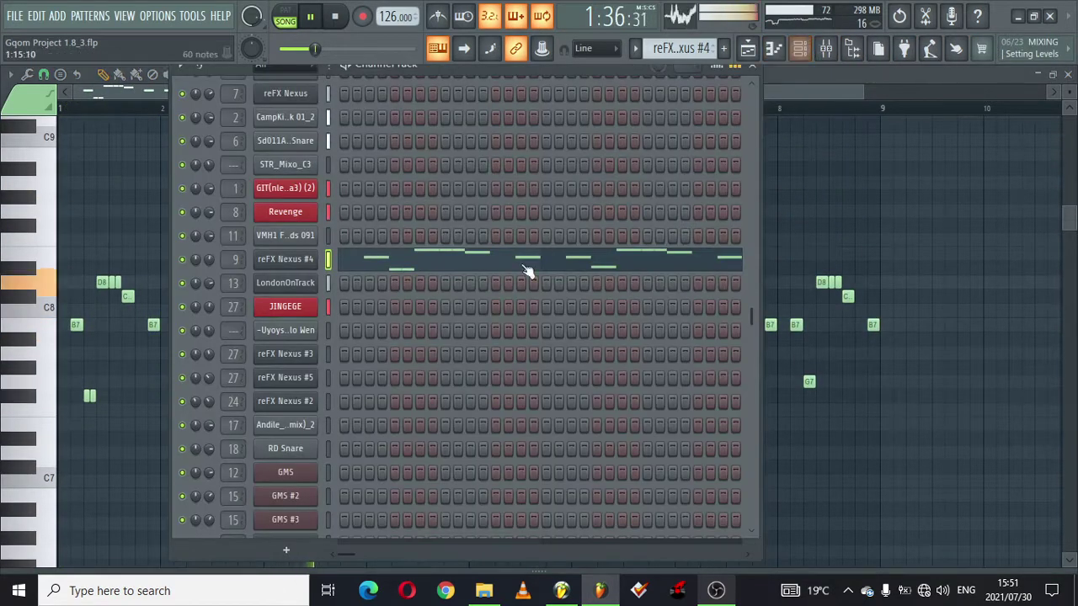
{"action": "left_click", "coordinate": [269, 262]}
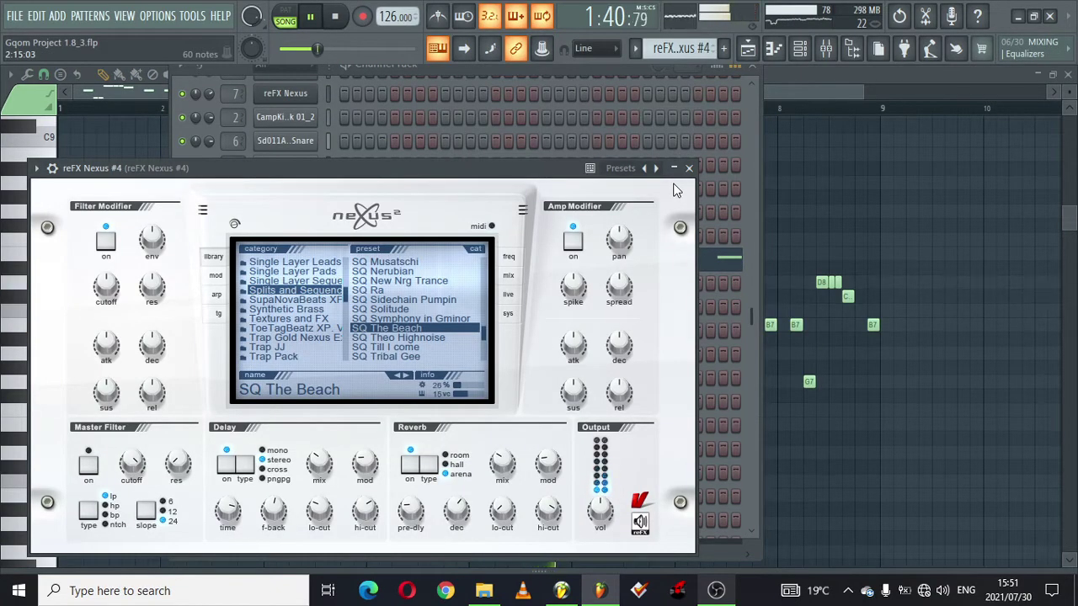
{"action": "left_click", "coordinate": [332, 283]}
{"action": "left_click", "coordinate": [323, 290]}
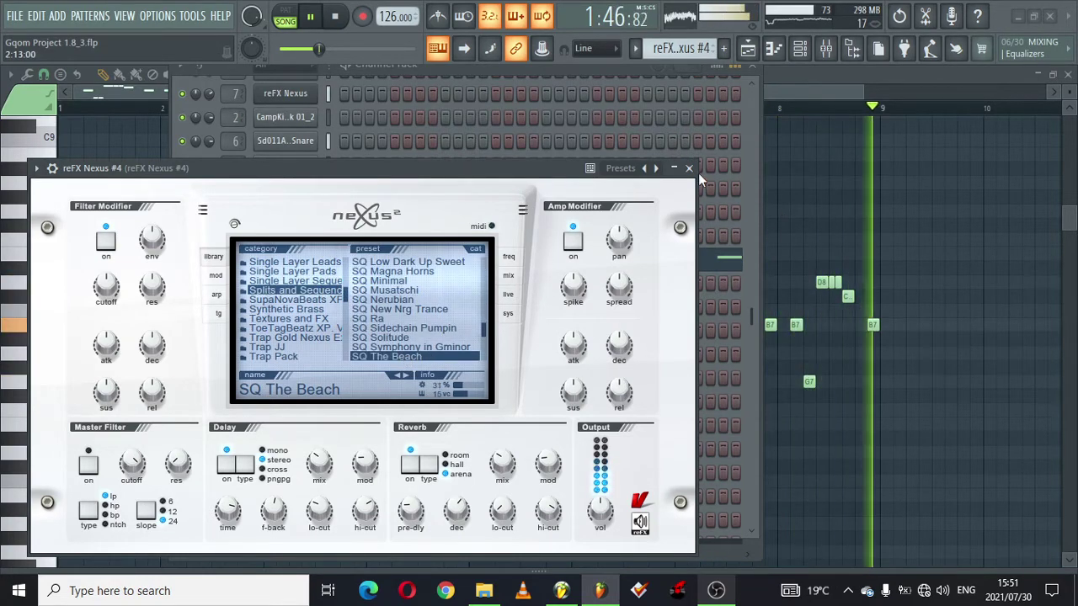
{"action": "left_click", "coordinate": [690, 169]}
{"action": "left_click", "coordinate": [749, 48]}
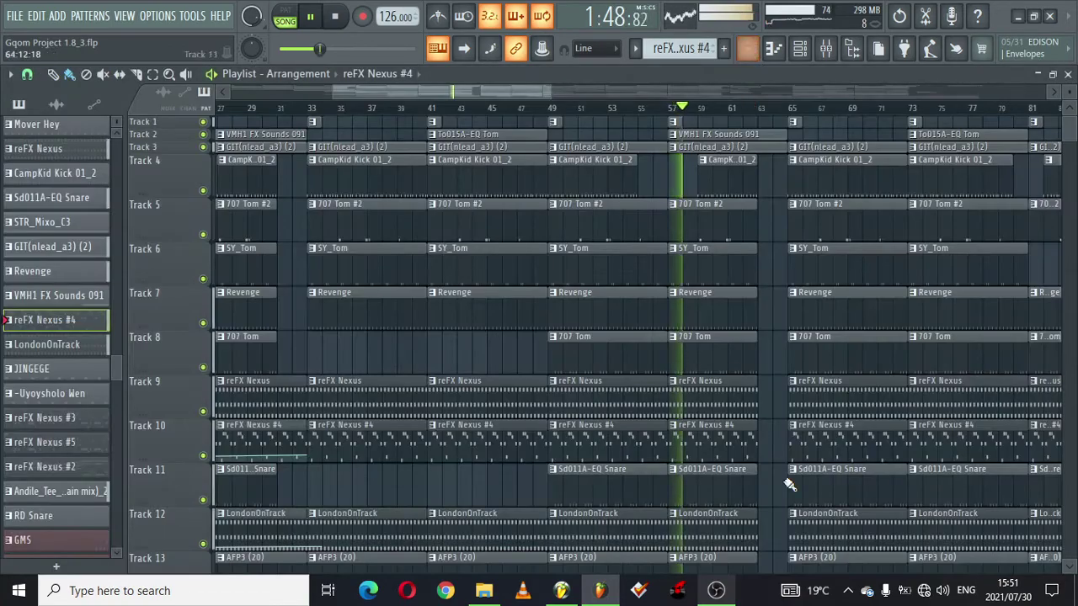
Step: Examine the notes of the GMS pattern on Track 23 in the piano roll and return to the playlist
{"action": "left_click_drag", "start_coordinate": [1074, 131], "coordinate": [1074, 143]}
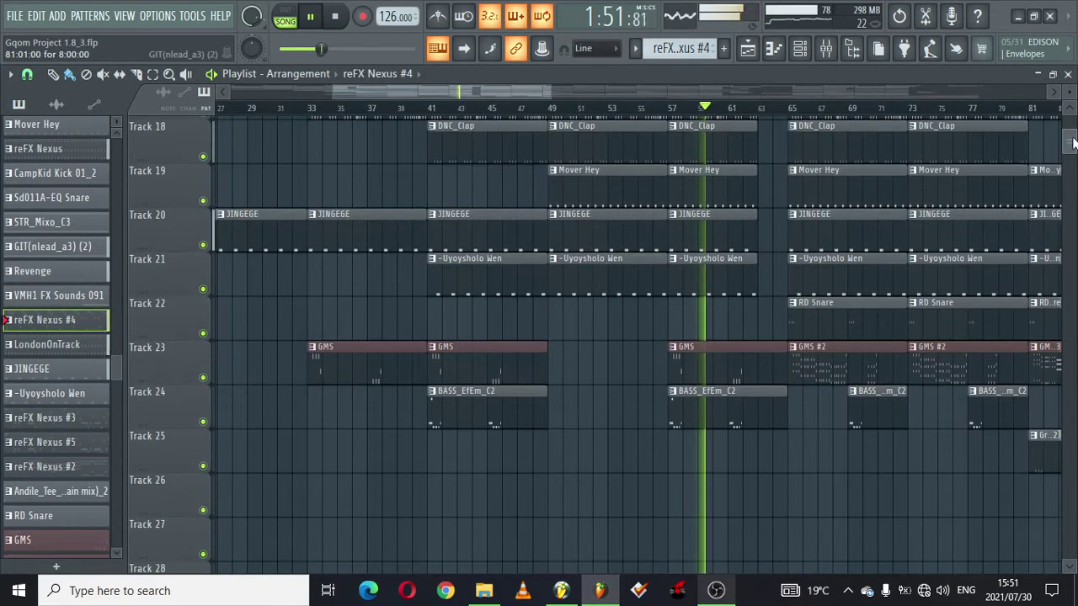
{"action": "double_click", "coordinate": [710, 372]}
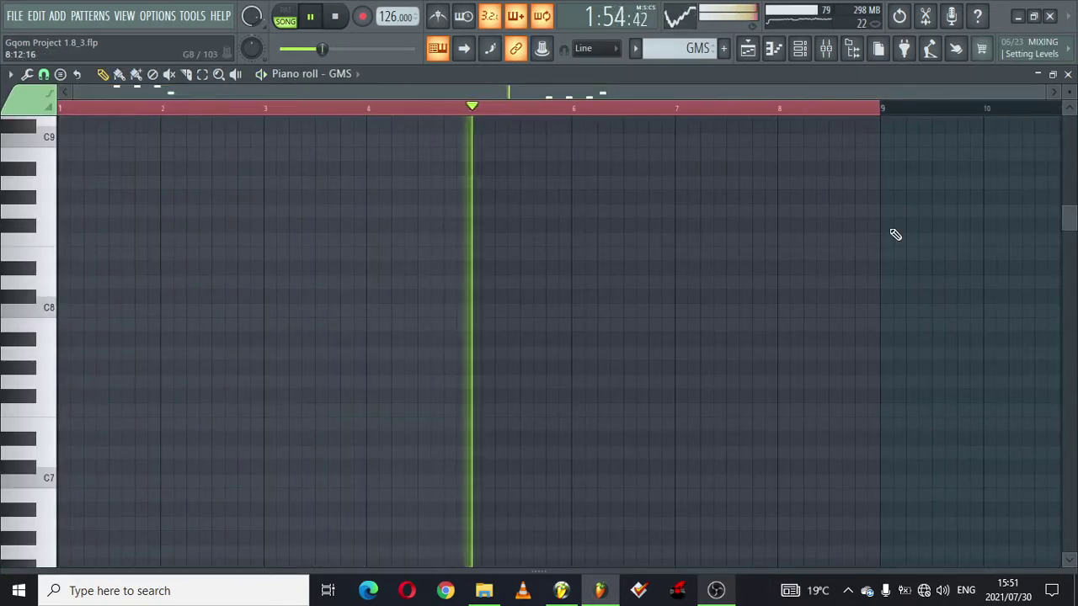
{"action": "left_click_drag", "start_coordinate": [1068, 217], "coordinate": [1072, 360]}
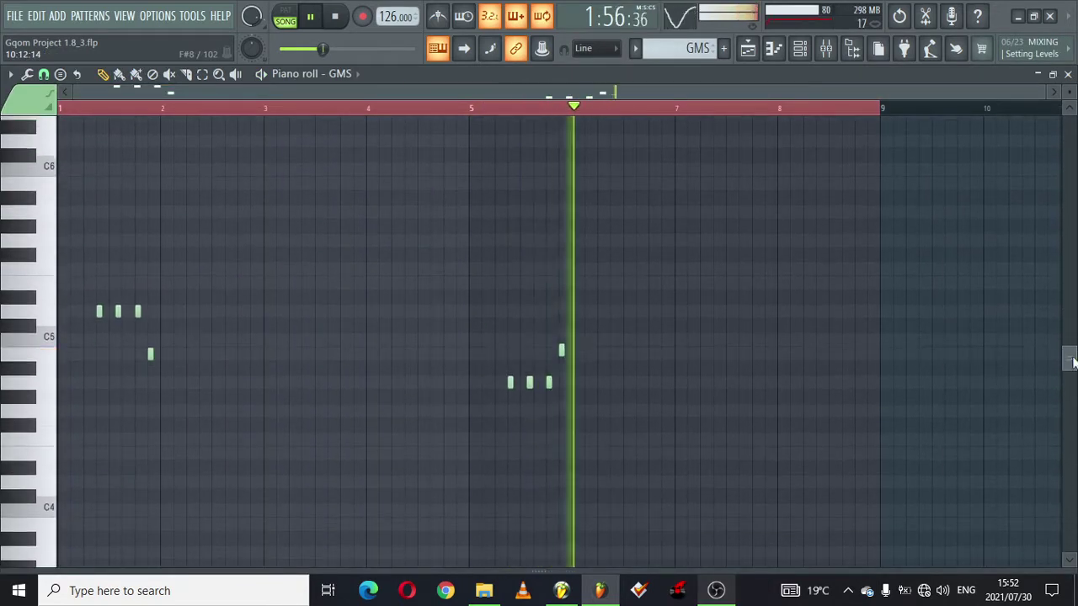
{"action": "left_click", "coordinate": [747, 49]}
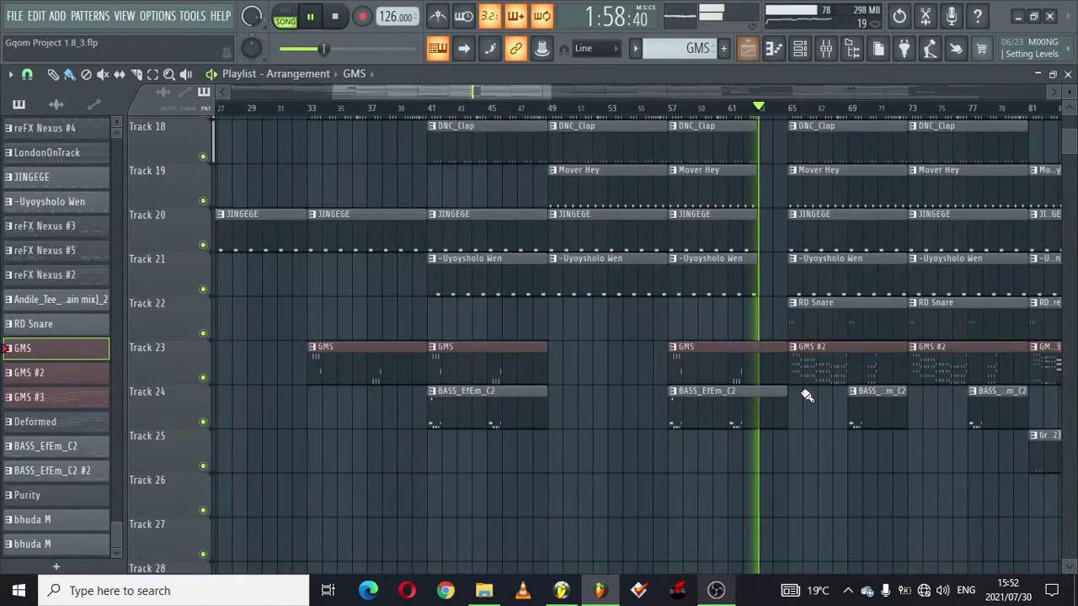
Step: Examine the notes of the GMS #2 pattern on Track 23 in the piano roll and return to the playlist
{"action": "left_click_drag", "start_coordinate": [518, 92], "coordinate": [570, 89]}
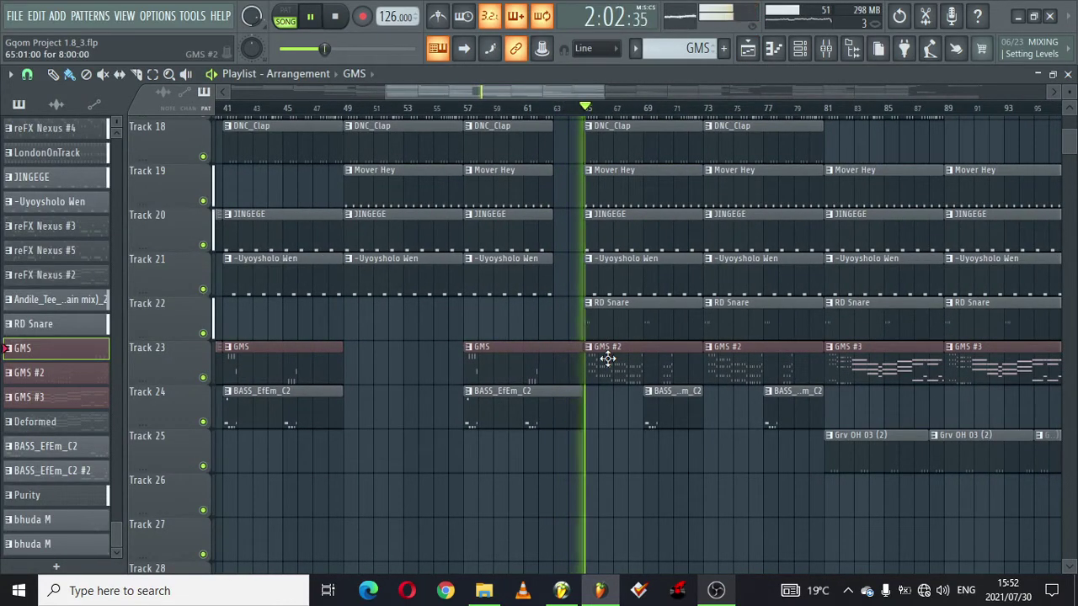
{"action": "double_click", "coordinate": [636, 375]}
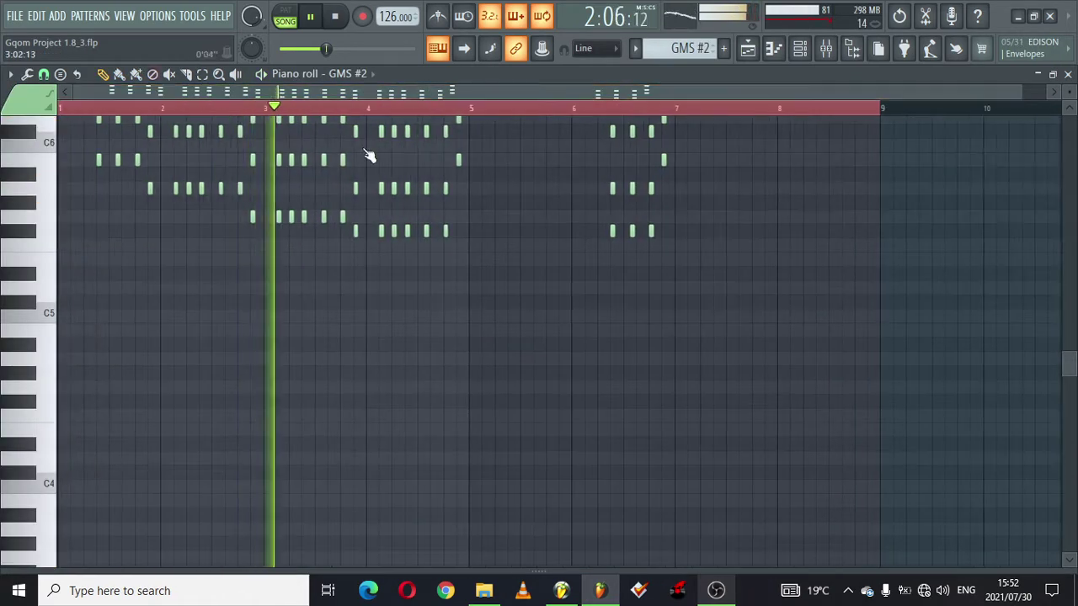
{"action": "left_click_drag", "start_coordinate": [1068, 364], "coordinate": [1072, 304]}
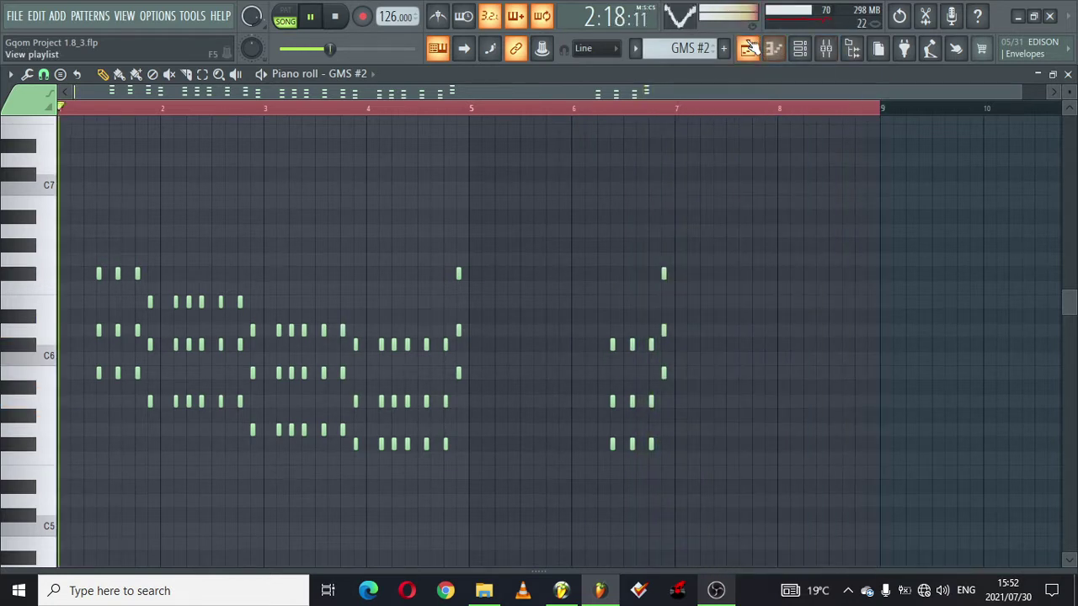
{"action": "left_click", "coordinate": [748, 48]}
{"action": "left_click", "coordinate": [561, 591]}
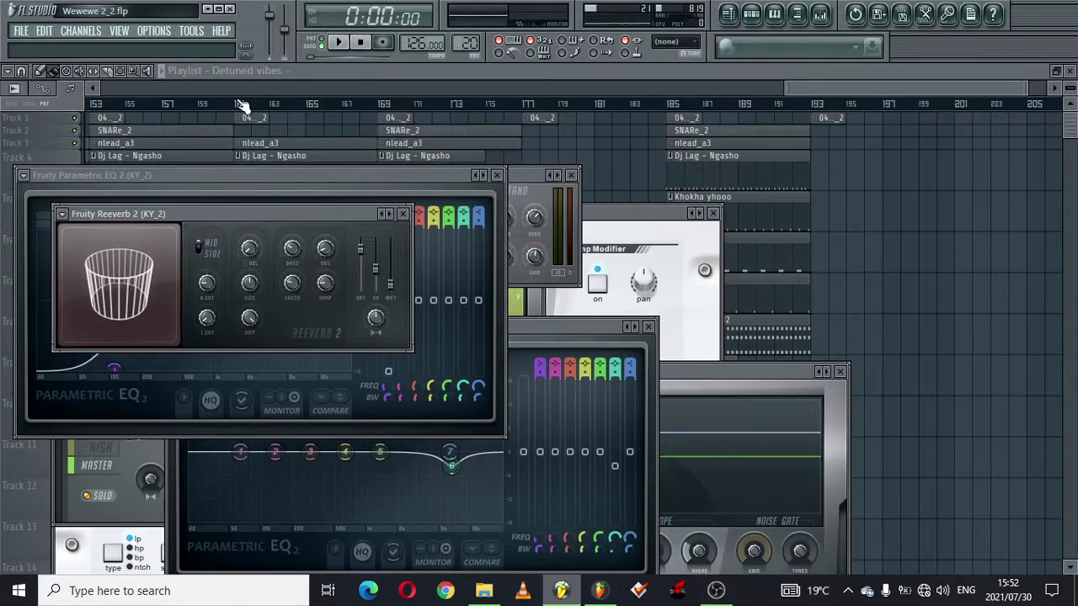
{"action": "left_click", "coordinate": [23, 32]}
{"action": "left_click", "coordinate": [38, 96]}
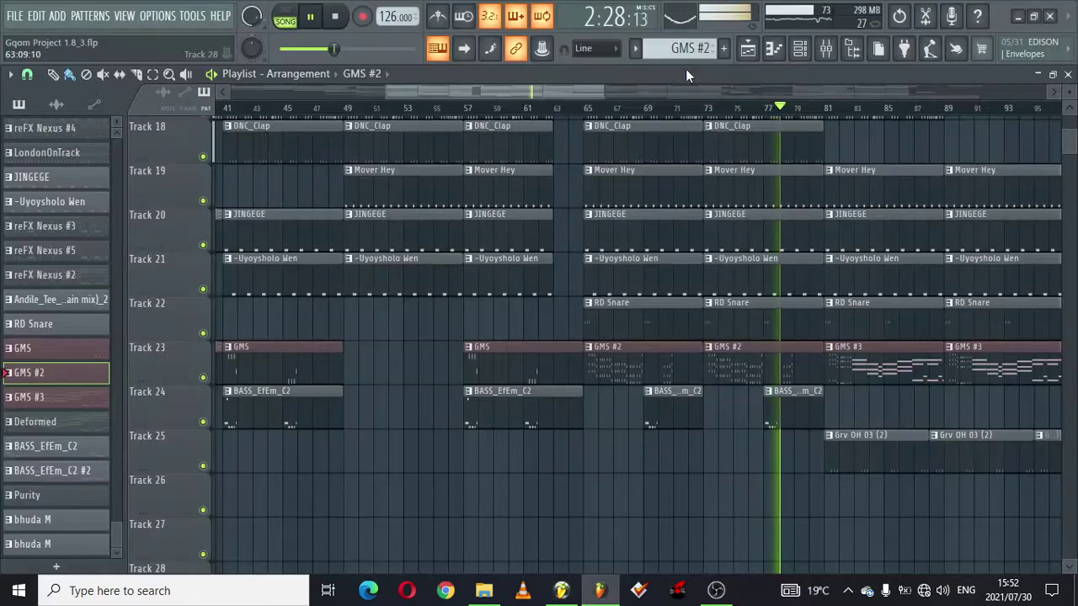
Step: Examine the full note range of the GMS #3 pattern on Track 23 in the piano roll and return to the playlist
{"action": "left_click_drag", "start_coordinate": [550, 93], "coordinate": [641, 87]}
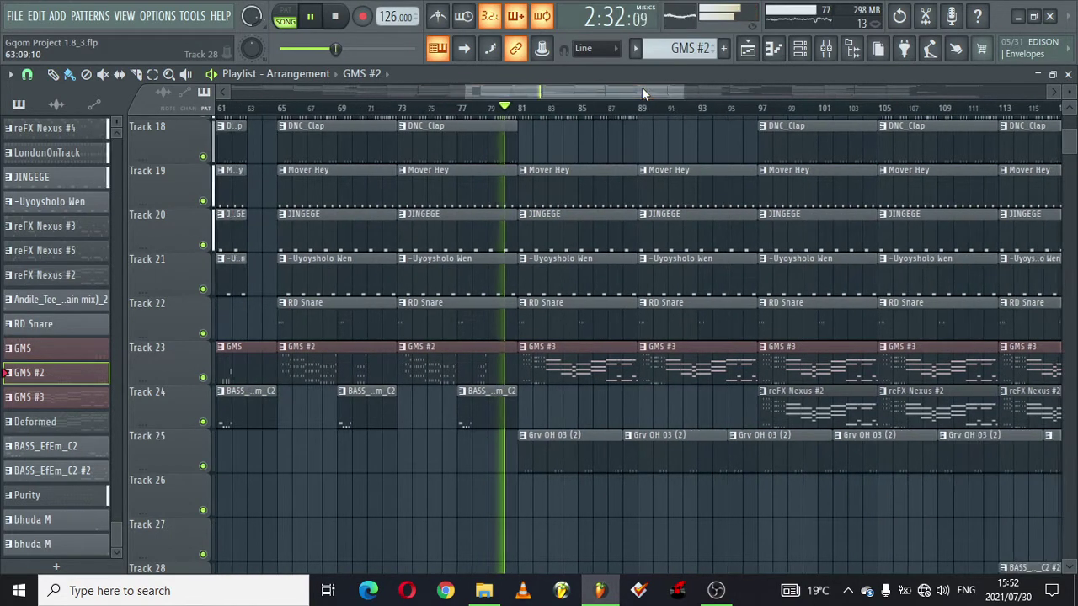
{"action": "double_click", "coordinate": [581, 368]}
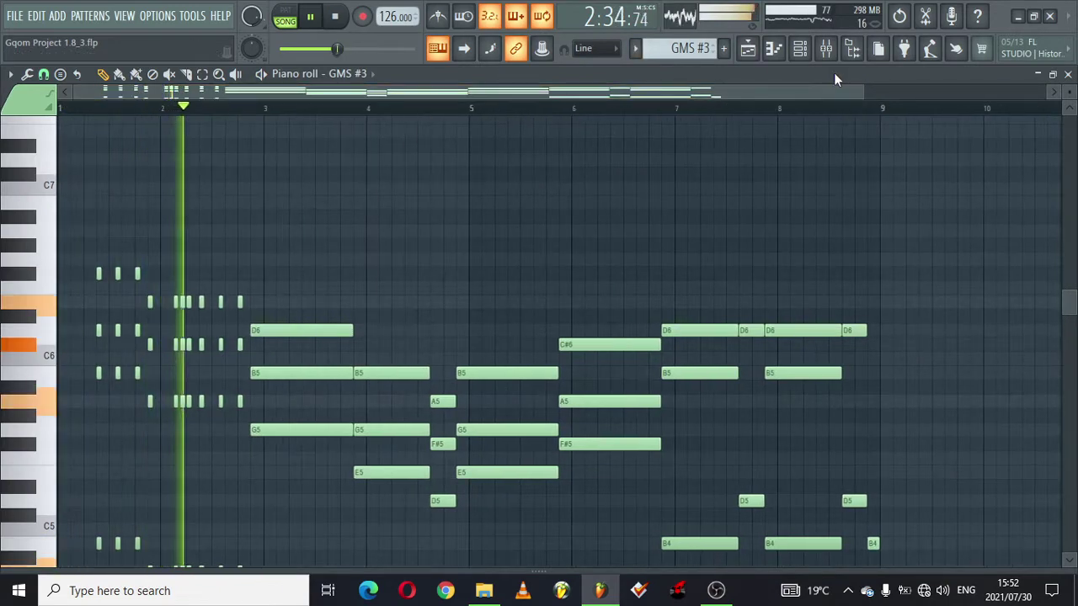
{"action": "left_click_drag", "start_coordinate": [864, 92], "coordinate": [1022, 78]}
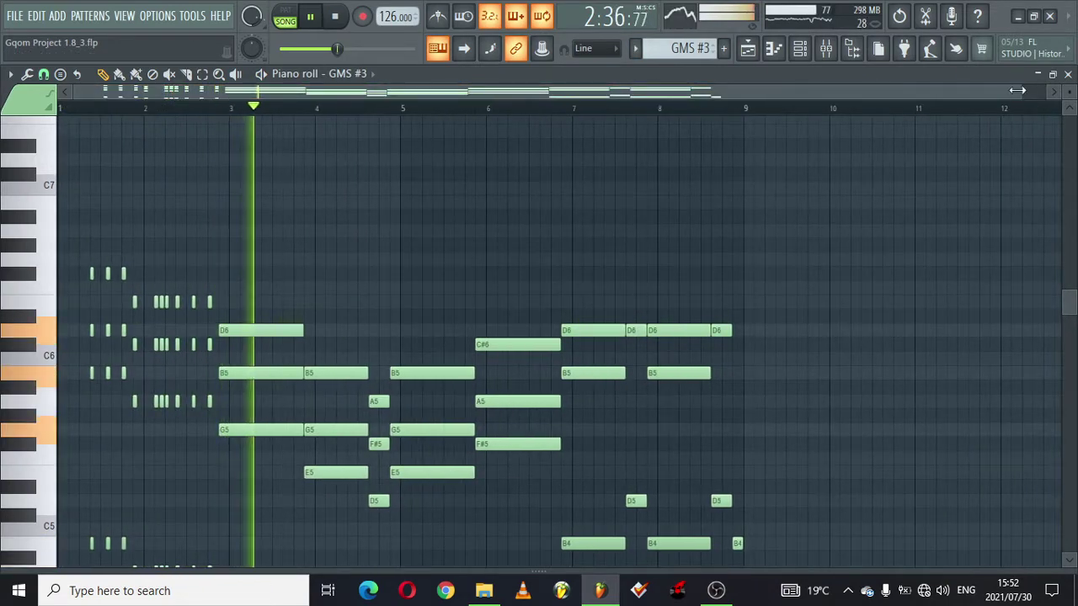
{"action": "left_click_drag", "start_coordinate": [1069, 303], "coordinate": [1070, 354]}
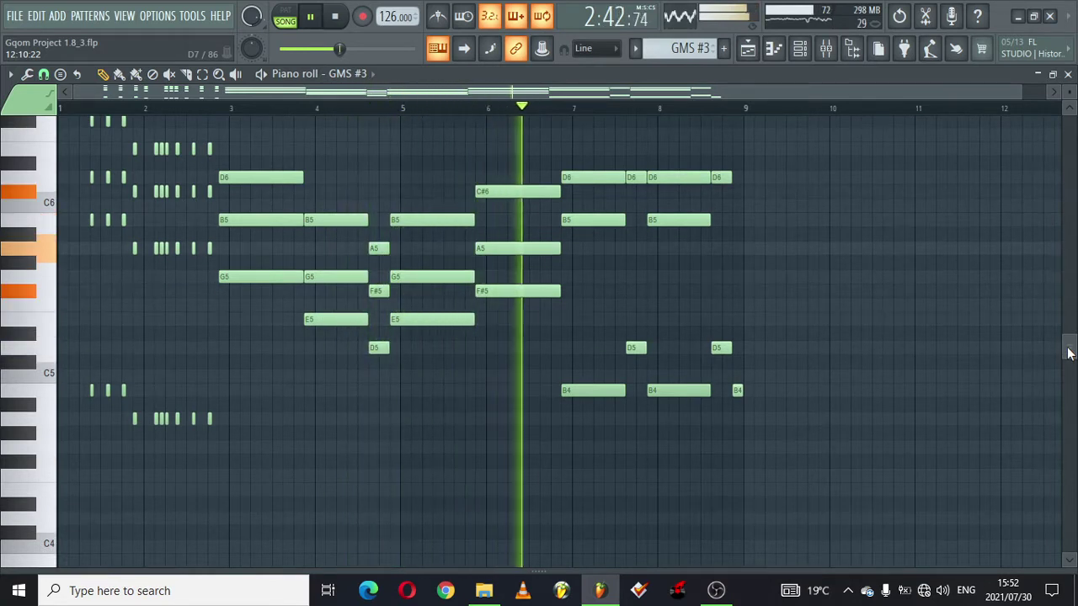
{"action": "mouse_move", "coordinate": [1069, 354]}
{"action": "left_mouse_down"}
{"action": "mouse_move", "coordinate": [1071, 294]}
{"action": "mouse_move", "coordinate": [1067, 344]}
{"action": "left_mouse_up"}
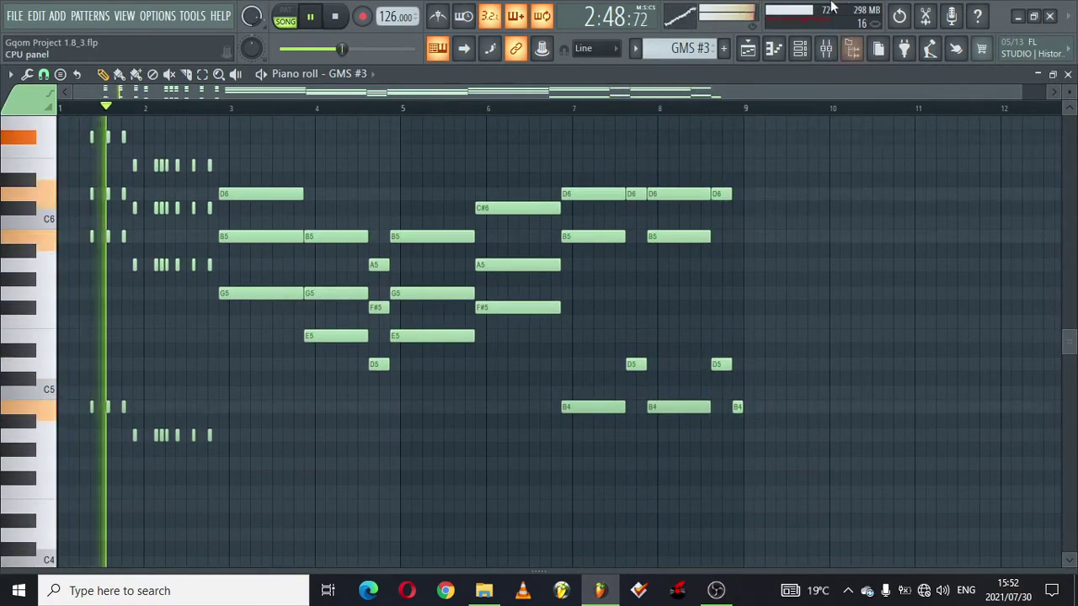
{"action": "left_click", "coordinate": [748, 48]}
Step: Open the Purity pattern from Track 14 in the piano roll and examine its notes from the first bar
{"action": "left_click_drag", "start_coordinate": [551, 93], "coordinate": [600, 93]}
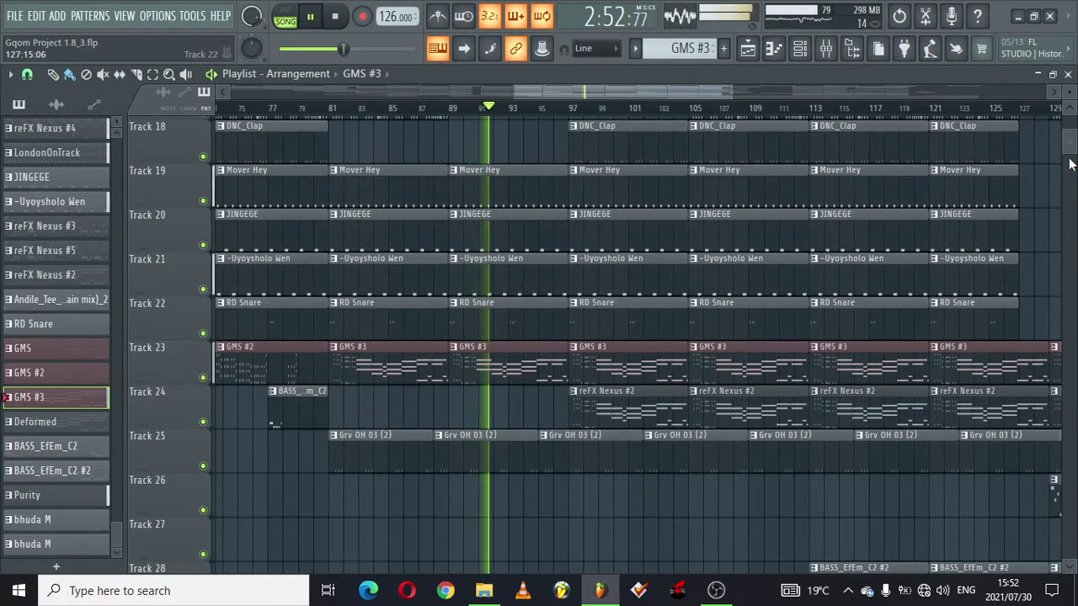
{"action": "mouse_move", "coordinate": [1069, 147]}
{"action": "left_mouse_down"}
{"action": "mouse_move", "coordinate": [1068, 168]}
{"action": "mouse_move", "coordinate": [1069, 118]}
{"action": "mouse_move", "coordinate": [1070, 142]}
{"action": "left_mouse_up"}
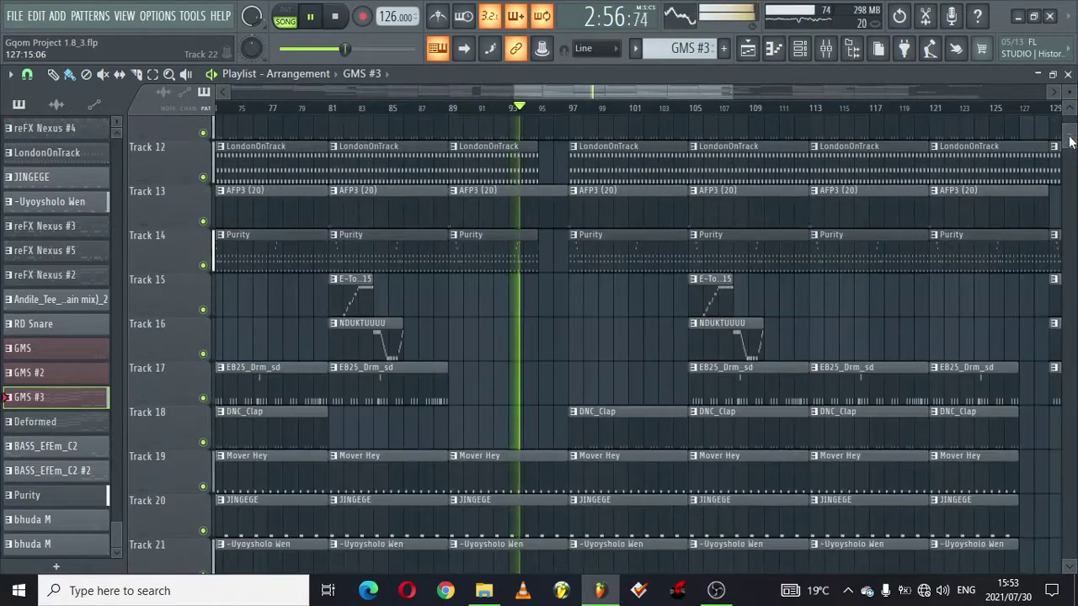
{"action": "left_click_drag", "start_coordinate": [558, 87], "coordinate": [579, 84]}
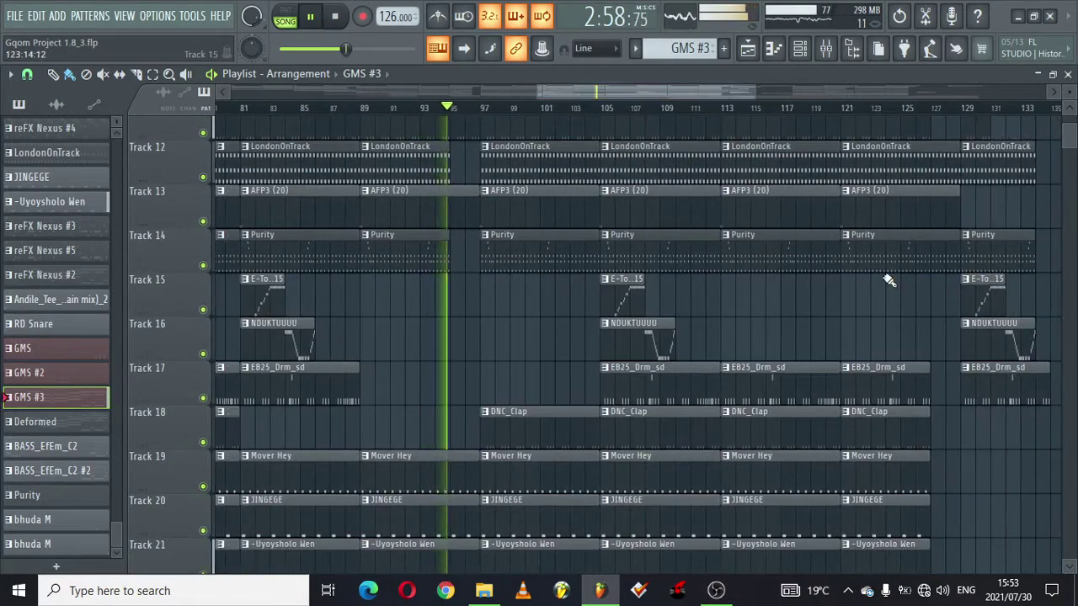
{"action": "double_click", "coordinate": [505, 253]}
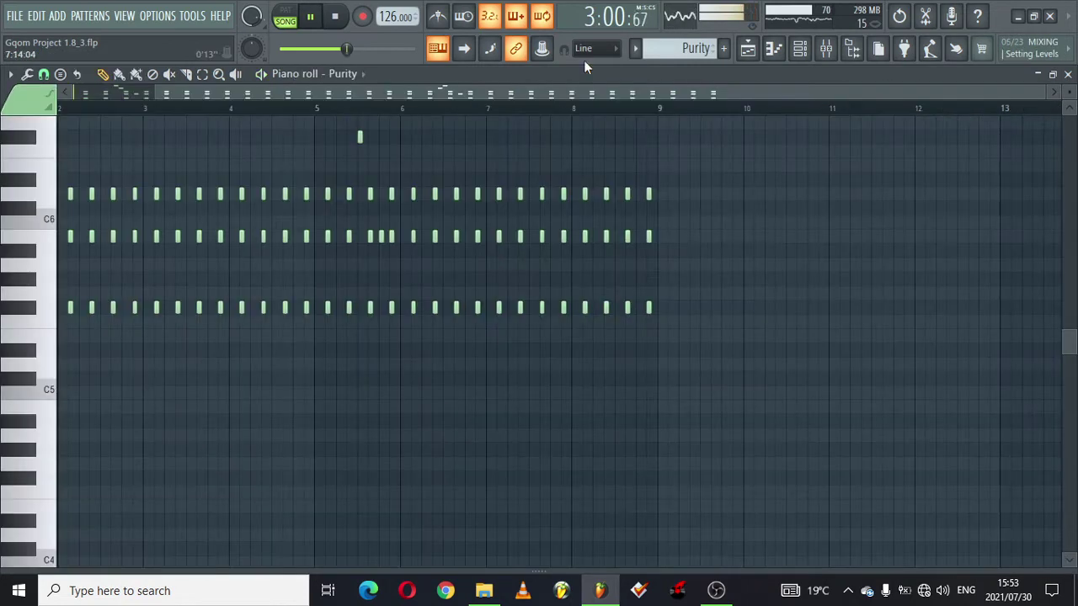
{"action": "left_click_drag", "start_coordinate": [563, 96], "coordinate": [2, 128]}
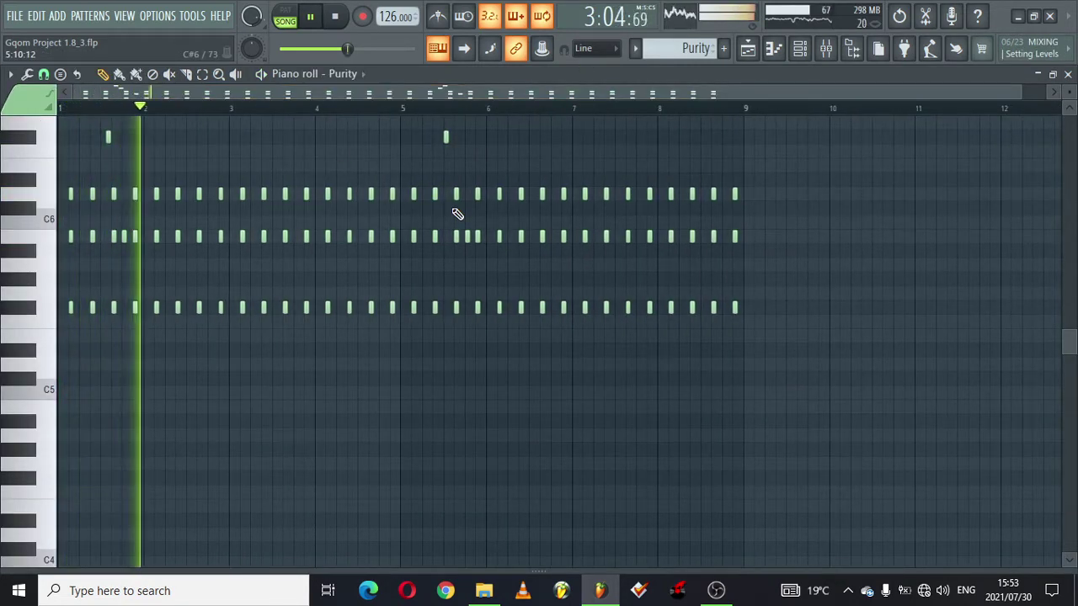
Step: Inspect the preset and category of the Purity channel's plugin and return to the playlist
{"action": "left_click", "coordinate": [800, 48]}
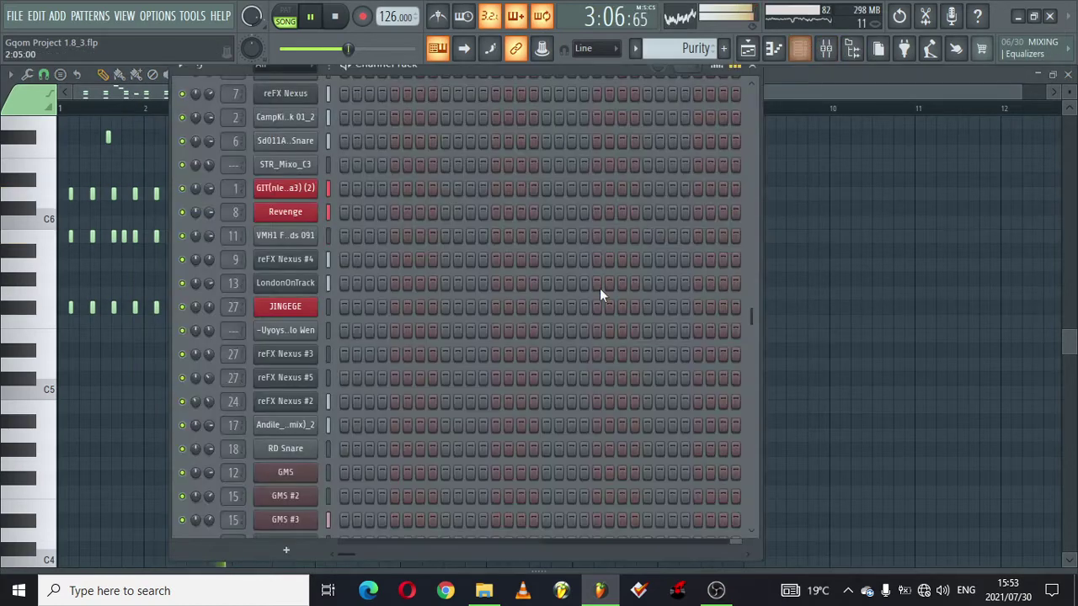
{"action": "left_click_drag", "start_coordinate": [755, 325], "coordinate": [743, 515]}
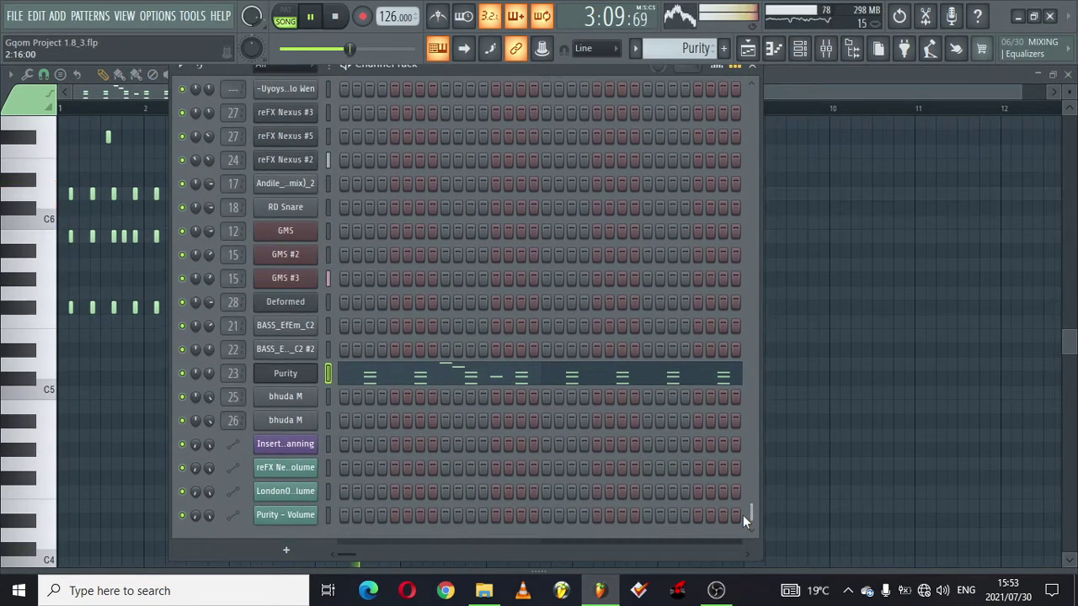
{"action": "left_click", "coordinate": [282, 376]}
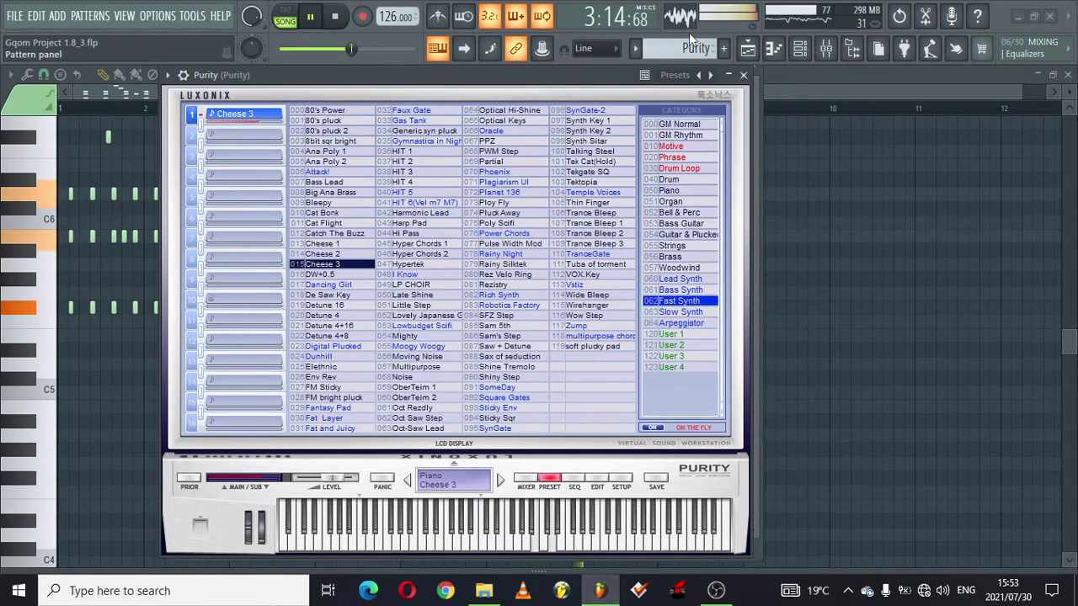
{"action": "left_click", "coordinate": [776, 49]}
{"action": "left_click", "coordinate": [752, 49]}
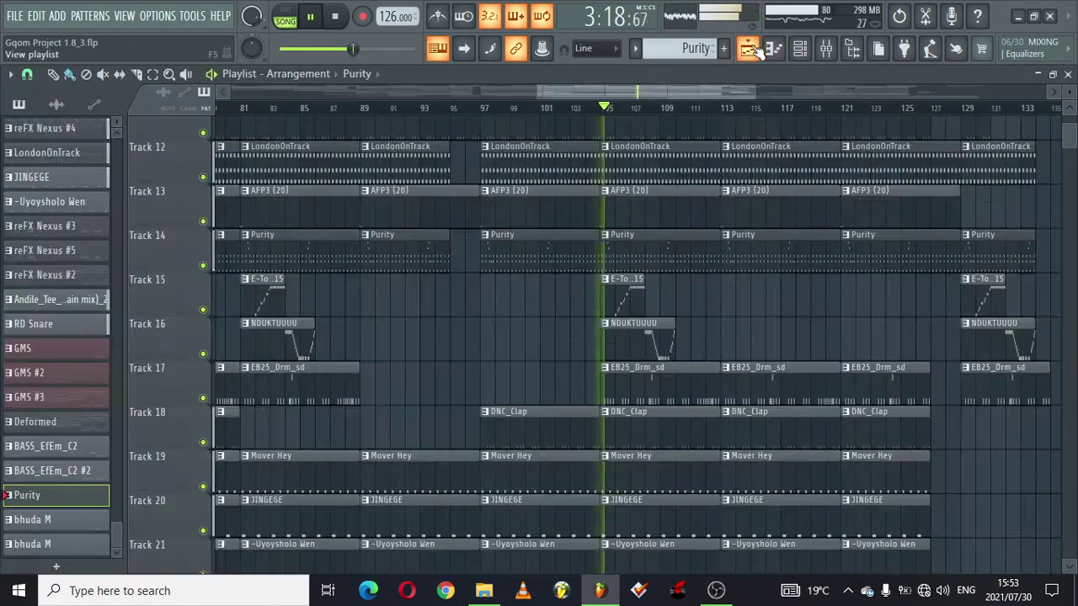
Step: Examine the bass and slide notes of the BASS_EfEm_C2 #2 pattern on Track 28 in the piano roll and return to the playlist
{"action": "left_click_drag", "start_coordinate": [636, 91], "coordinate": [684, 88]}
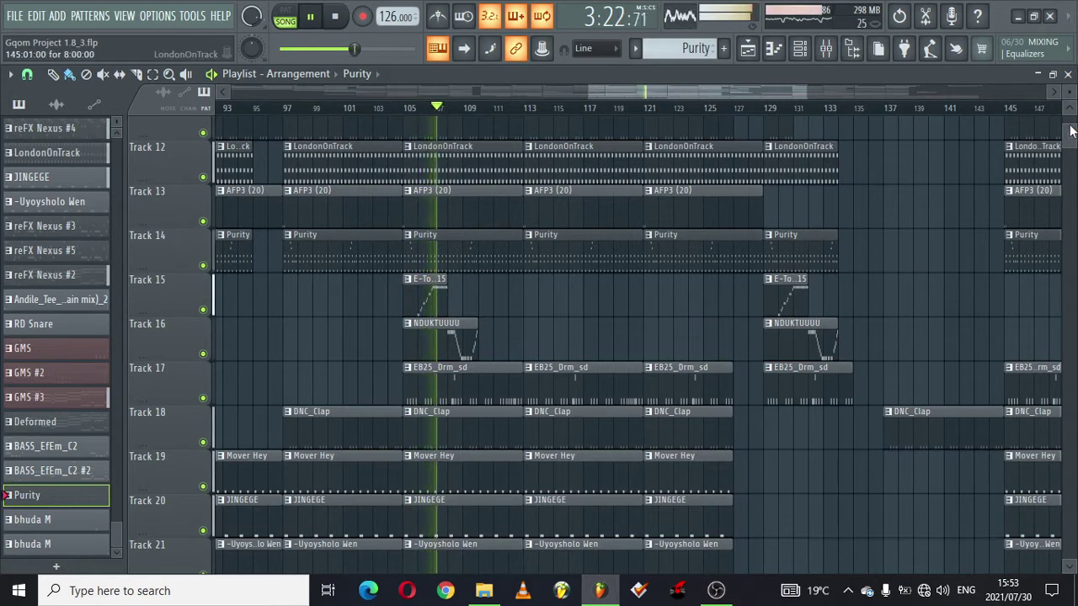
{"action": "left_click_drag", "start_coordinate": [1072, 137], "coordinate": [1072, 171]}
{"action": "scroll", "coordinate": [1072, 152], "scroll_direction": "up", "scroll_amount": 4}
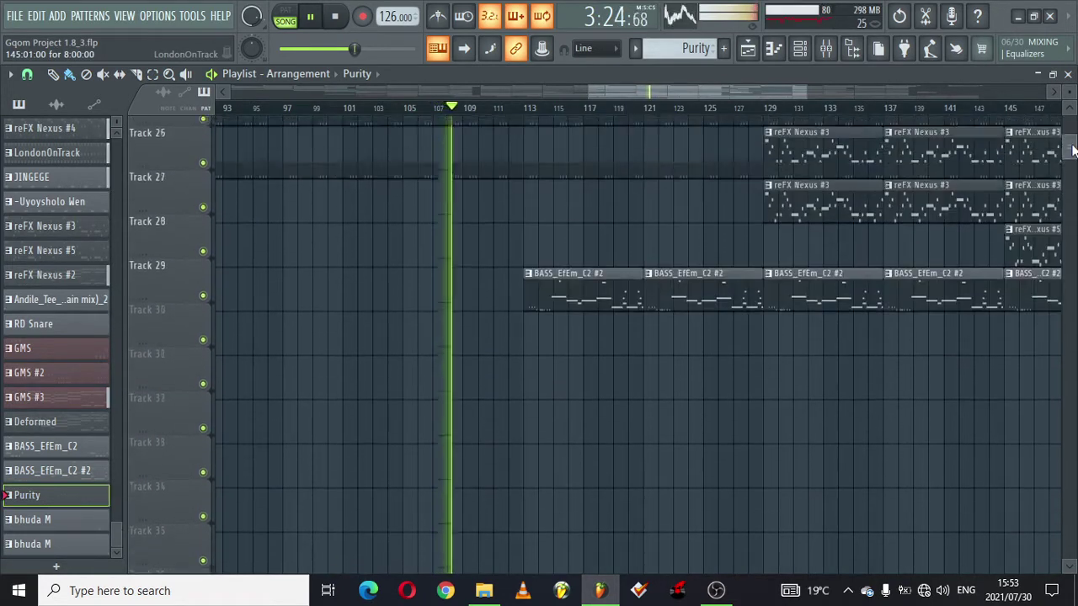
{"action": "double_click", "coordinate": [596, 296]}
{"action": "left_click_drag", "start_coordinate": [516, 93], "coordinate": [190, 94]}
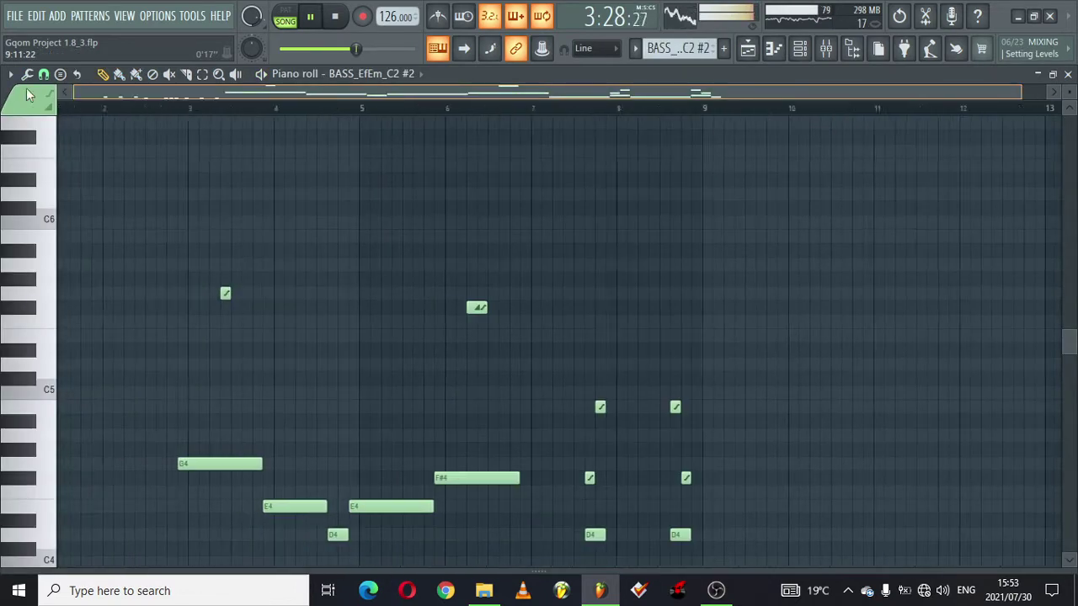
{"action": "left_click_drag", "start_coordinate": [1072, 350], "coordinate": [1071, 380]}
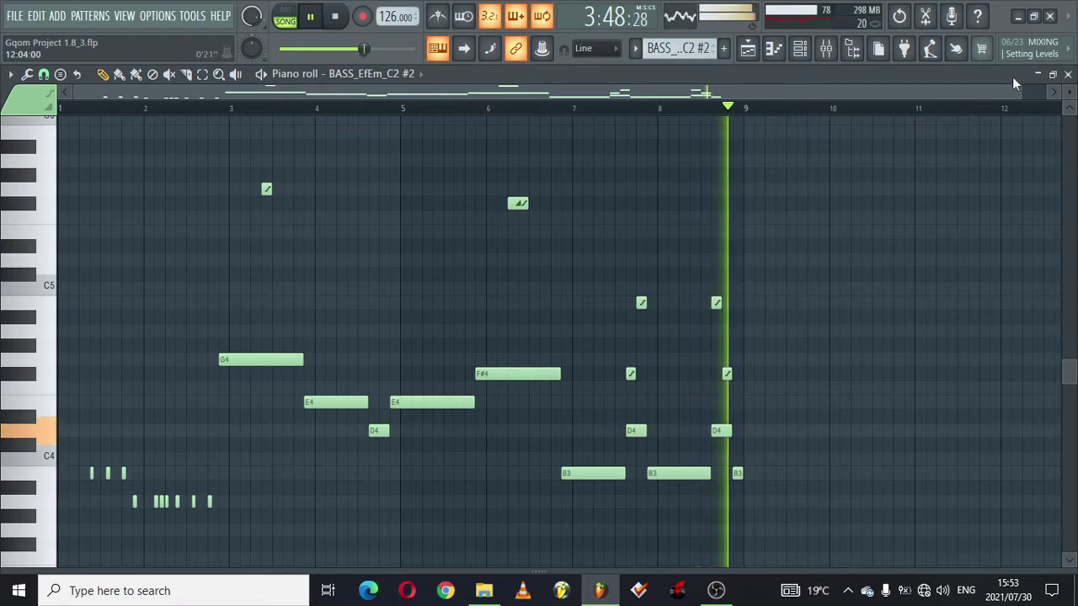
{"action": "left_click_drag", "start_coordinate": [1021, 91], "coordinate": [536, 106]}
{"action": "left_click", "coordinate": [749, 51]}
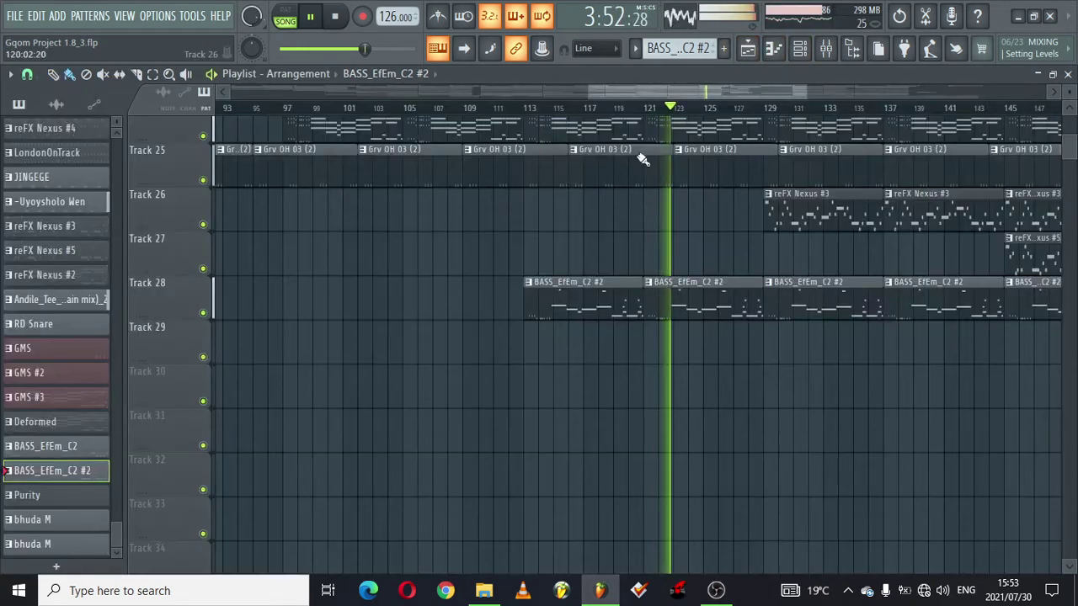
Step: Check the screen recording in OBS and return to the FL Studio playlist
{"action": "left_click_drag", "start_coordinate": [690, 88], "coordinate": [738, 88]}
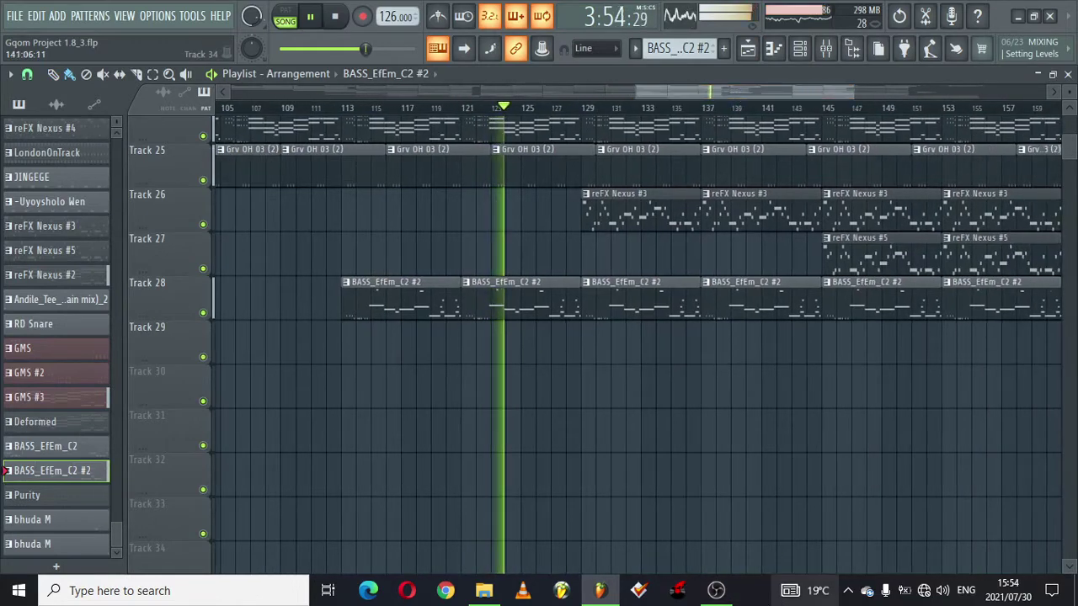
{"action": "left_click", "coordinate": [716, 591]}
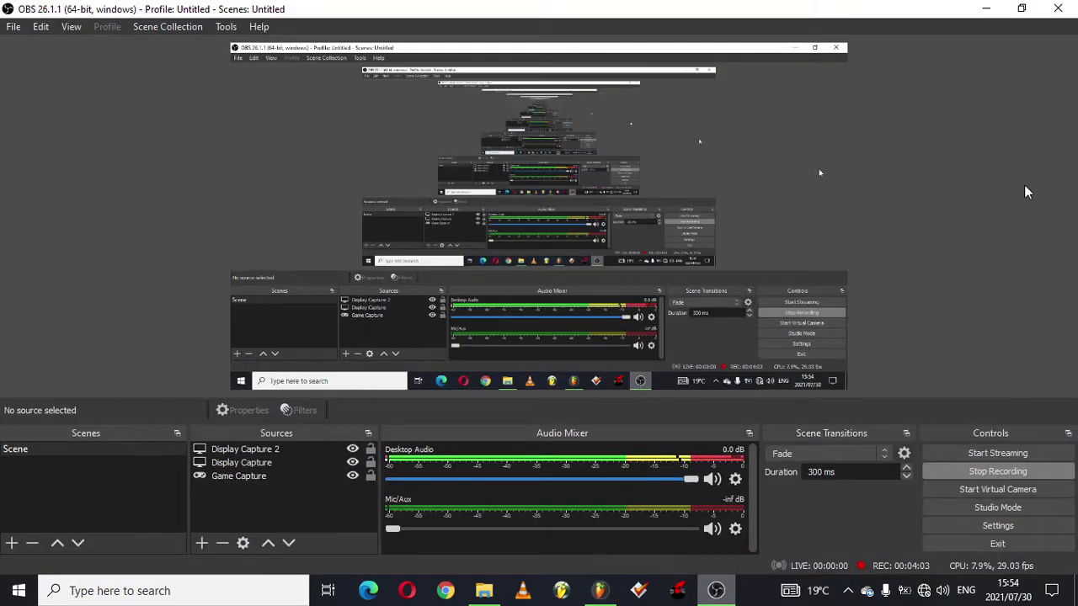
{"action": "left_click", "coordinate": [987, 8]}
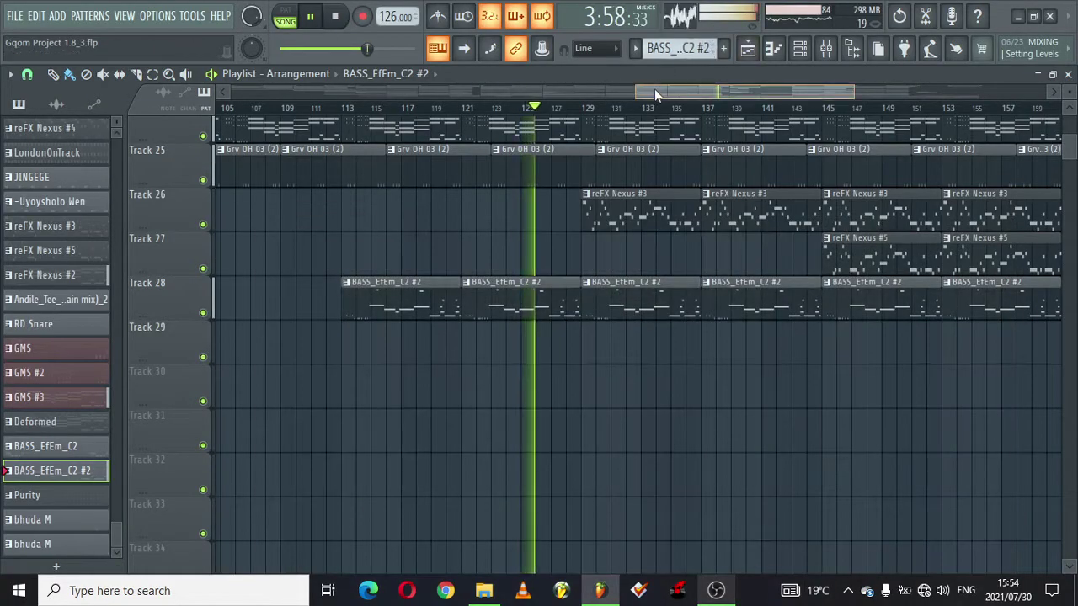
Step: Examine the melody notes of the reFX Nexus #3 pattern on Track 26 through its end and return to the playlist
{"action": "left_click_drag", "start_coordinate": [655, 90], "coordinate": [674, 91]}
{"action": "double_click", "coordinate": [556, 206]}
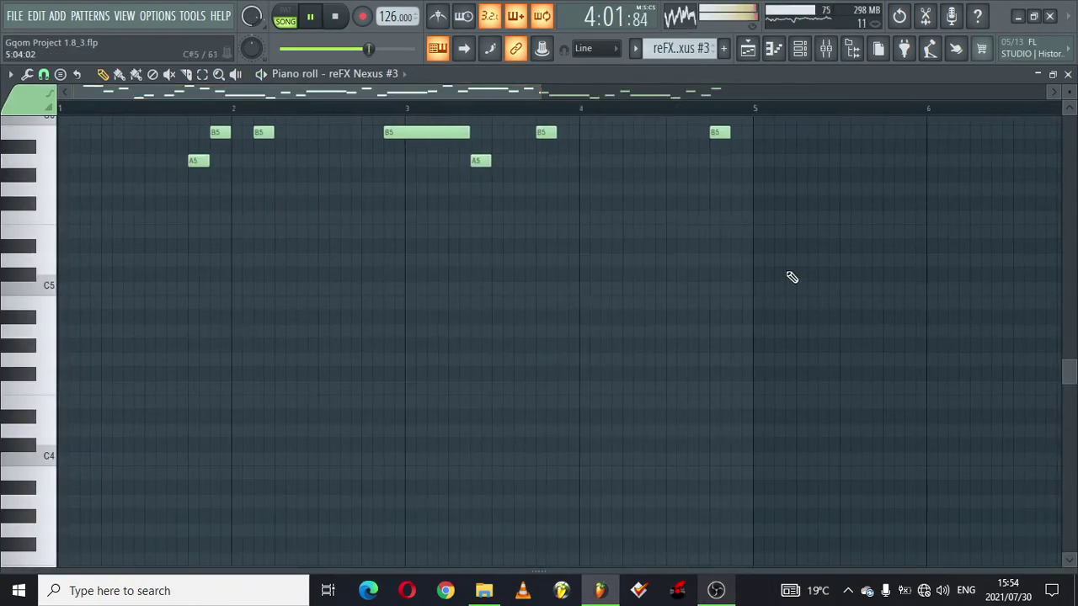
{"action": "left_click_drag", "start_coordinate": [1071, 381], "coordinate": [1070, 325]}
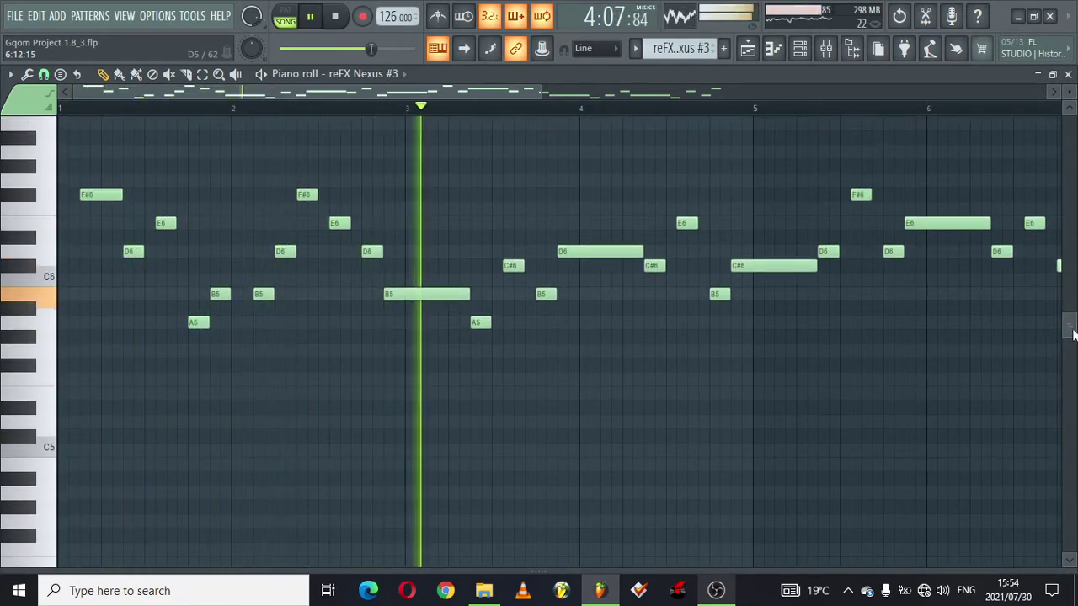
{"action": "left_click_drag", "start_coordinate": [1072, 334], "coordinate": [1068, 312]}
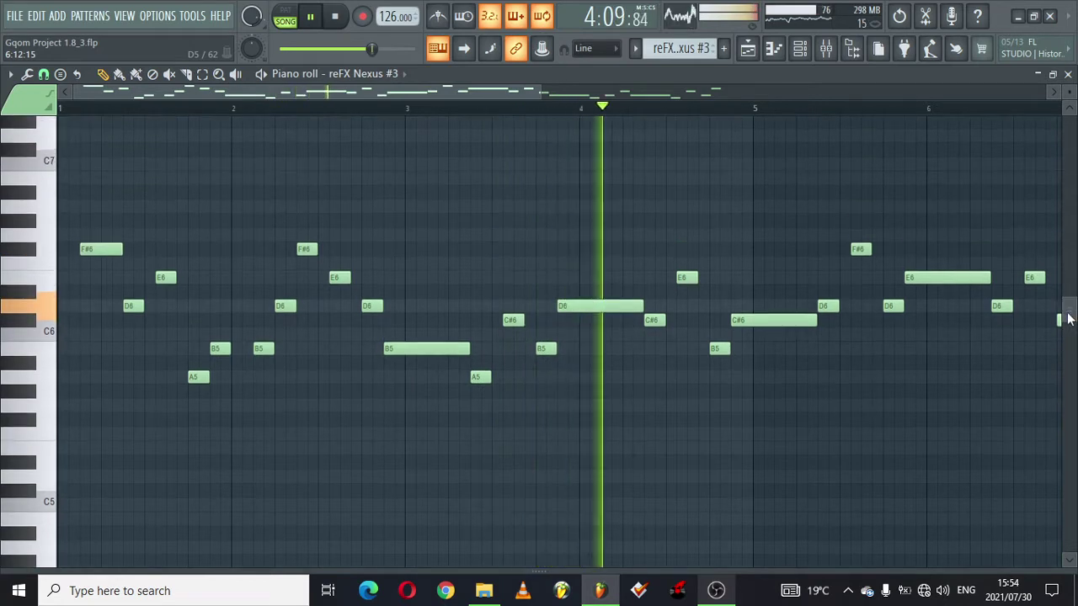
{"action": "left_click_drag", "start_coordinate": [430, 93], "coordinate": [720, 60]}
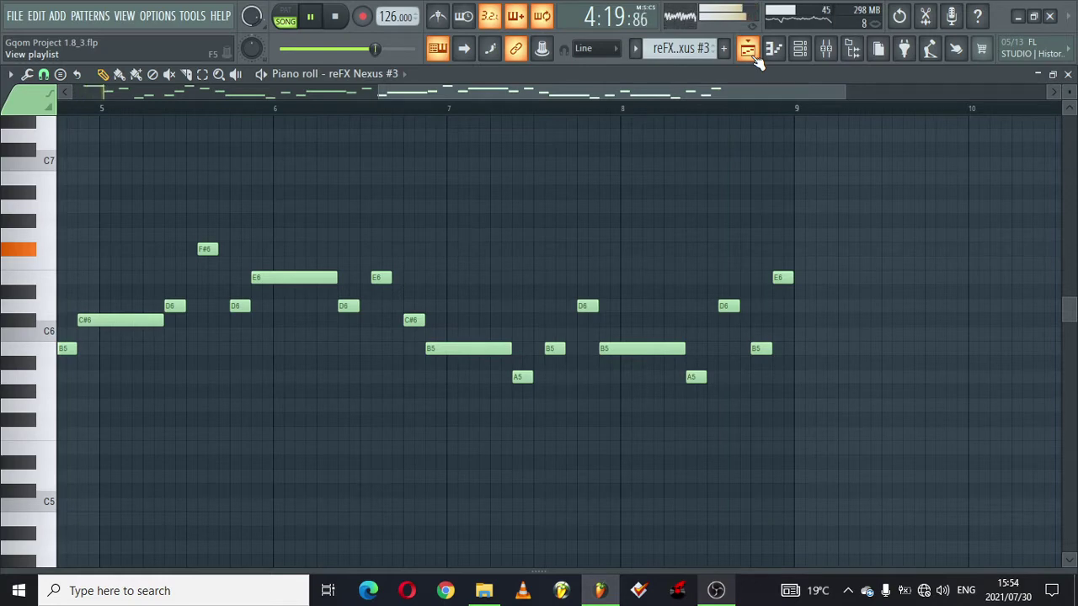
{"action": "left_click", "coordinate": [749, 49]}
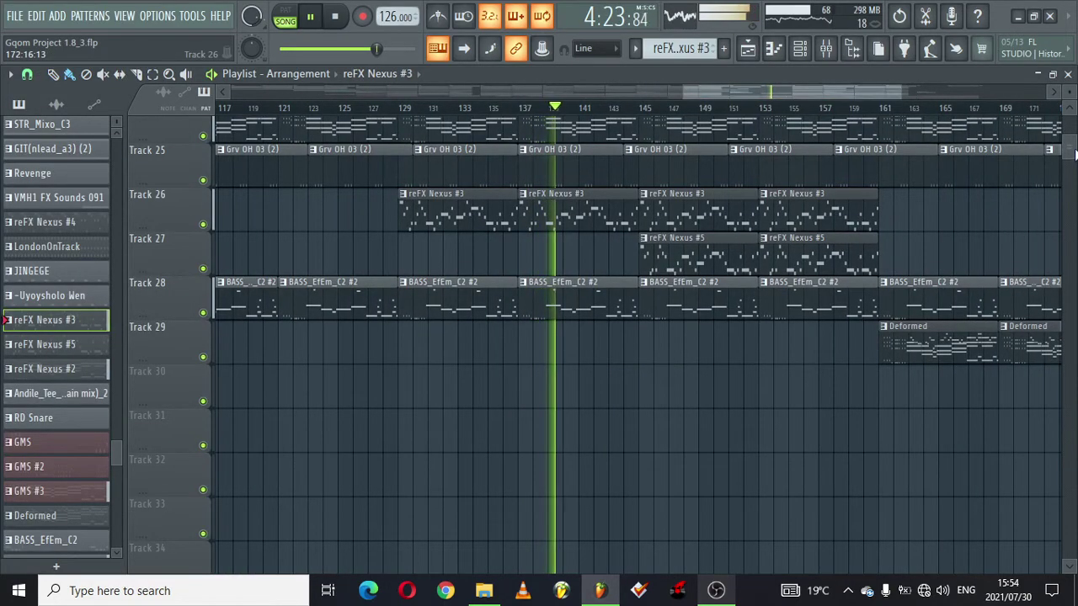
Step: Open the reFX Nexus #5 pattern from Track 27 in the piano roll and examine its melody notes across the whole pattern
{"action": "left_click_drag", "start_coordinate": [1075, 152], "coordinate": [1070, 87]}
{"action": "left_click_drag", "start_coordinate": [706, 94], "coordinate": [724, 96]}
{"action": "mouse_move", "coordinate": [1072, 131]}
{"action": "left_mouse_down"}
{"action": "mouse_move", "coordinate": [1073, 169]}
{"action": "mouse_move", "coordinate": [1071, 148]}
{"action": "left_mouse_up"}
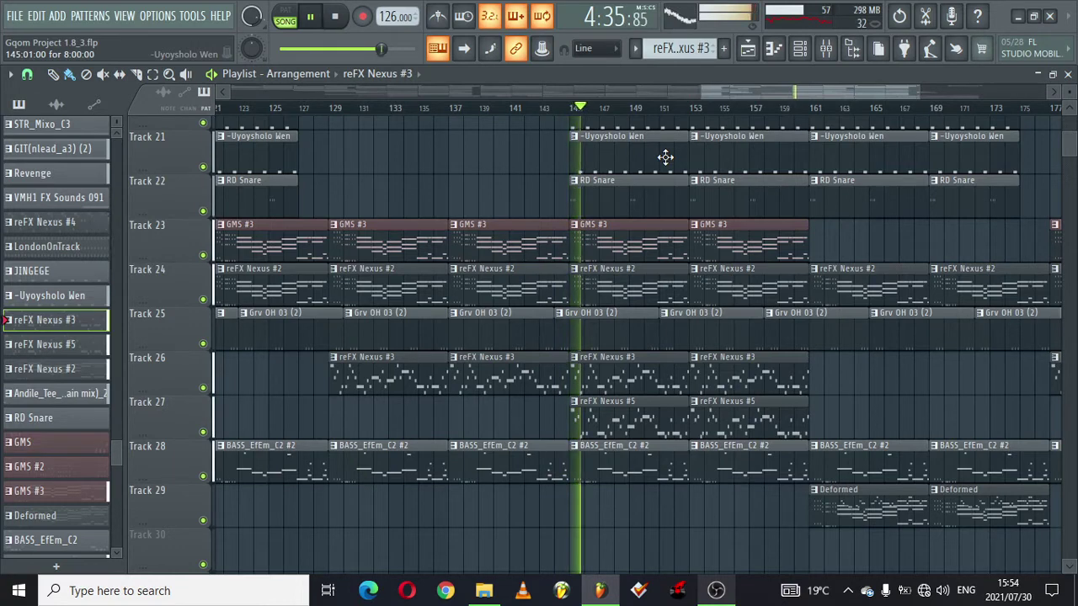
{"action": "double_click", "coordinate": [616, 424]}
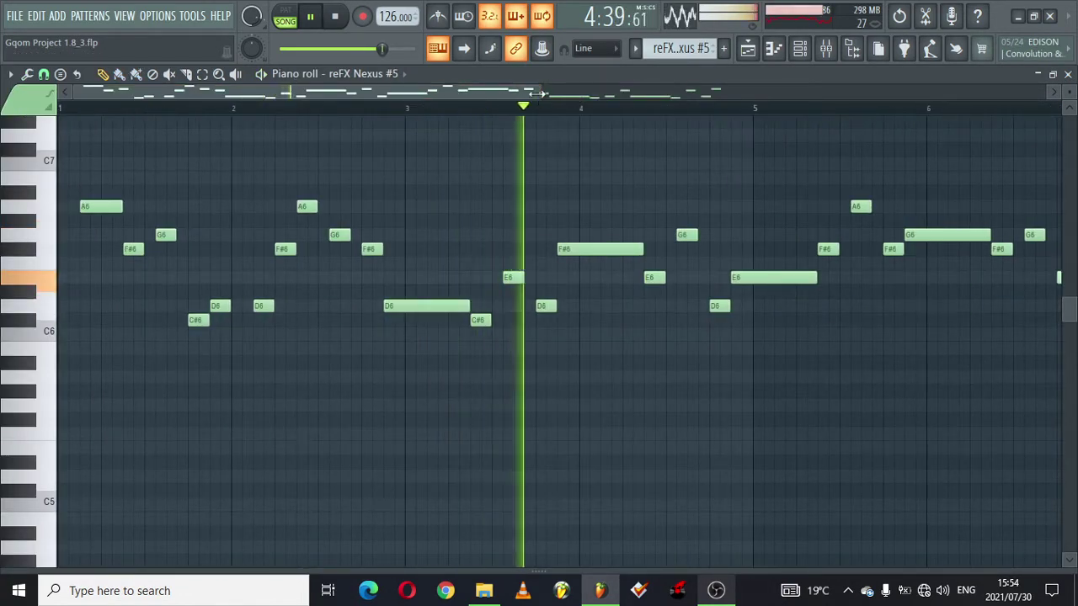
{"action": "left_click_drag", "start_coordinate": [539, 94], "coordinate": [717, 85]}
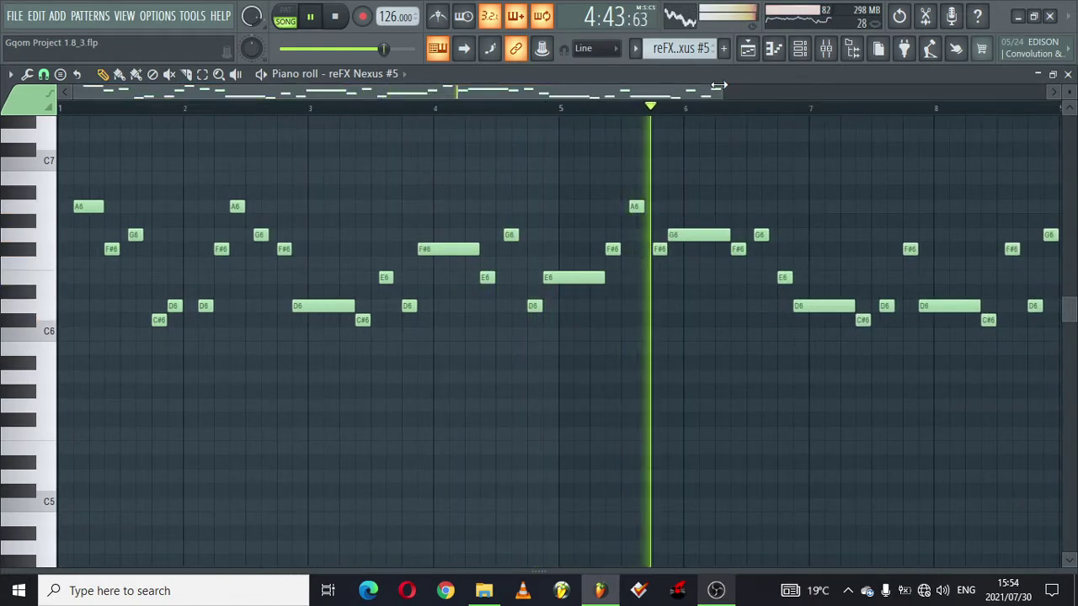
Step: Extend the piano roll view to the end of the reFX Nexus #5 melody, examine it and return to the playlist
{"action": "left_click_drag", "start_coordinate": [717, 85], "coordinate": [894, 88]}
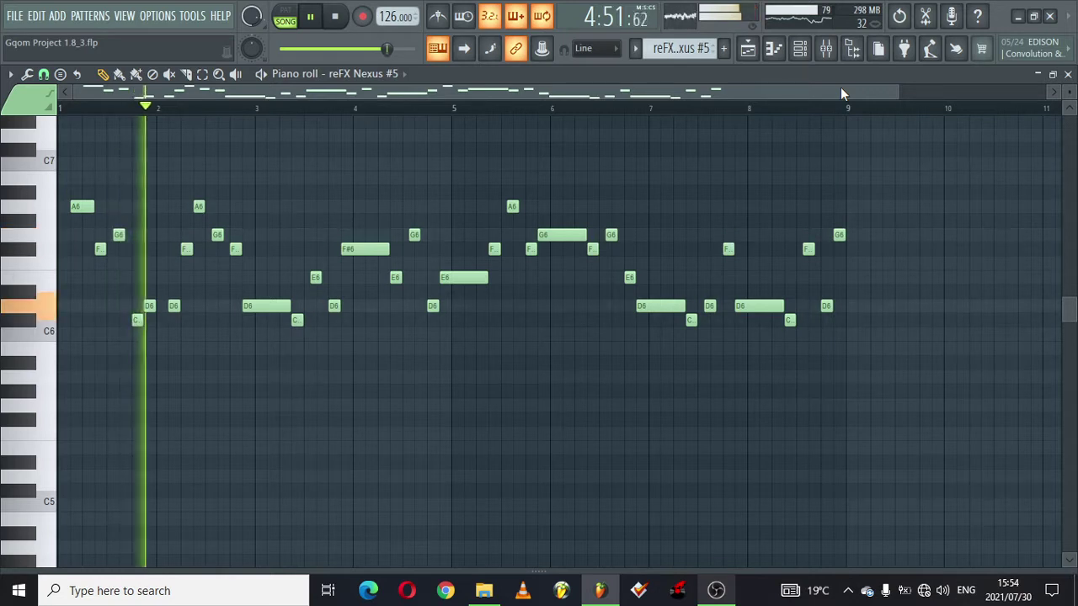
{"action": "left_click", "coordinate": [749, 52]}
{"action": "left_click_drag", "start_coordinate": [735, 92], "coordinate": [787, 89]}
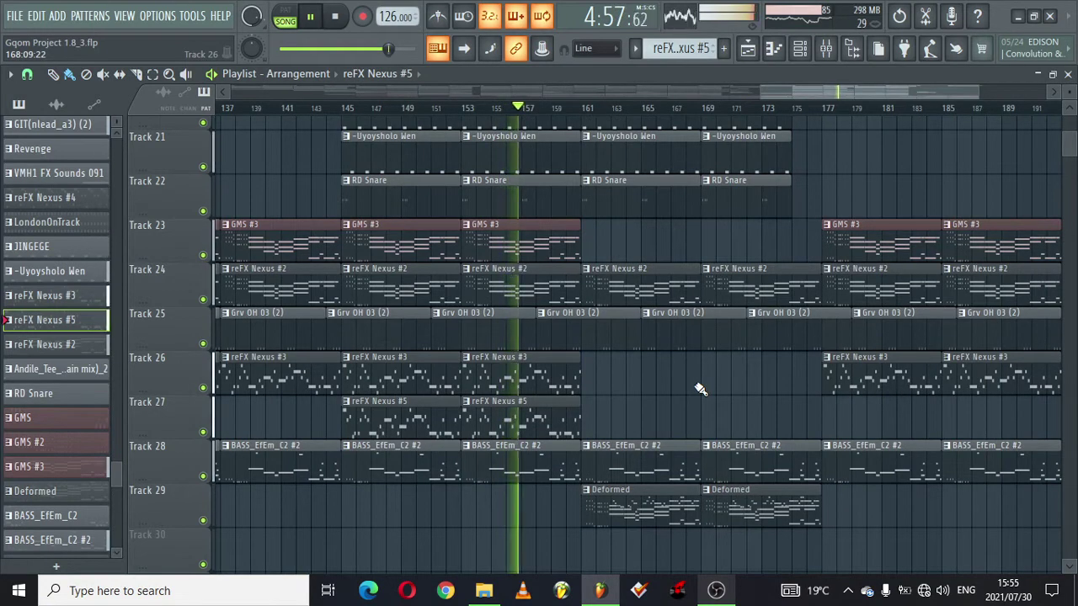
Step: Open the Deformed pattern from Track 29 in the piano roll, examine its chord and melody notes, and return to the playlist
{"action": "double_click", "coordinate": [636, 504]}
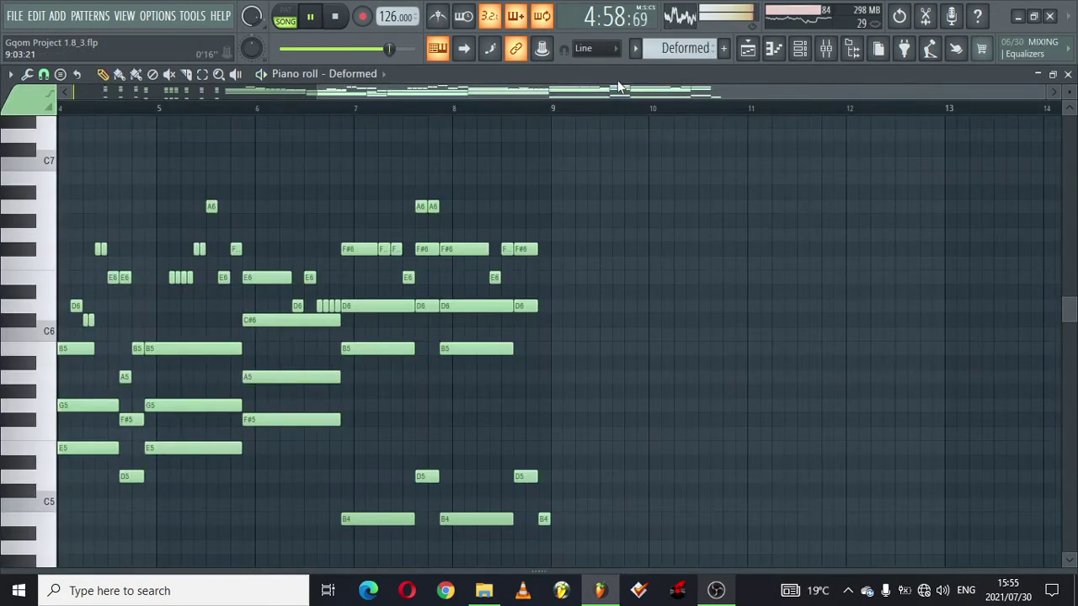
{"action": "left_click_drag", "start_coordinate": [611, 91], "coordinate": [366, 90]}
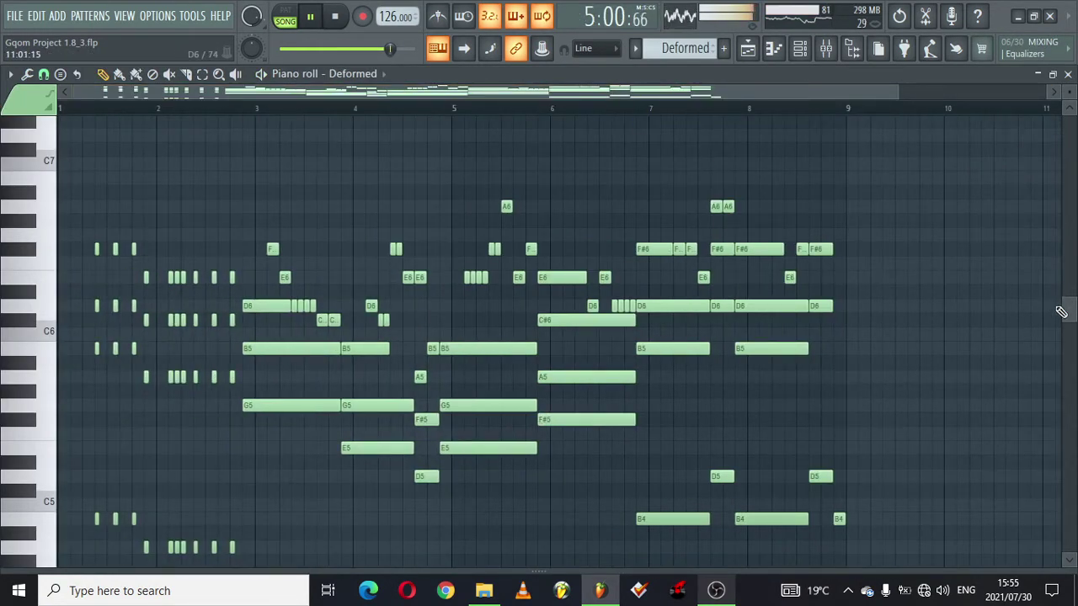
{"action": "mouse_move", "coordinate": [1069, 309]}
{"action": "left_mouse_down"}
{"action": "mouse_move", "coordinate": [1069, 327]}
{"action": "mouse_move", "coordinate": [1070, 311]}
{"action": "left_mouse_up"}
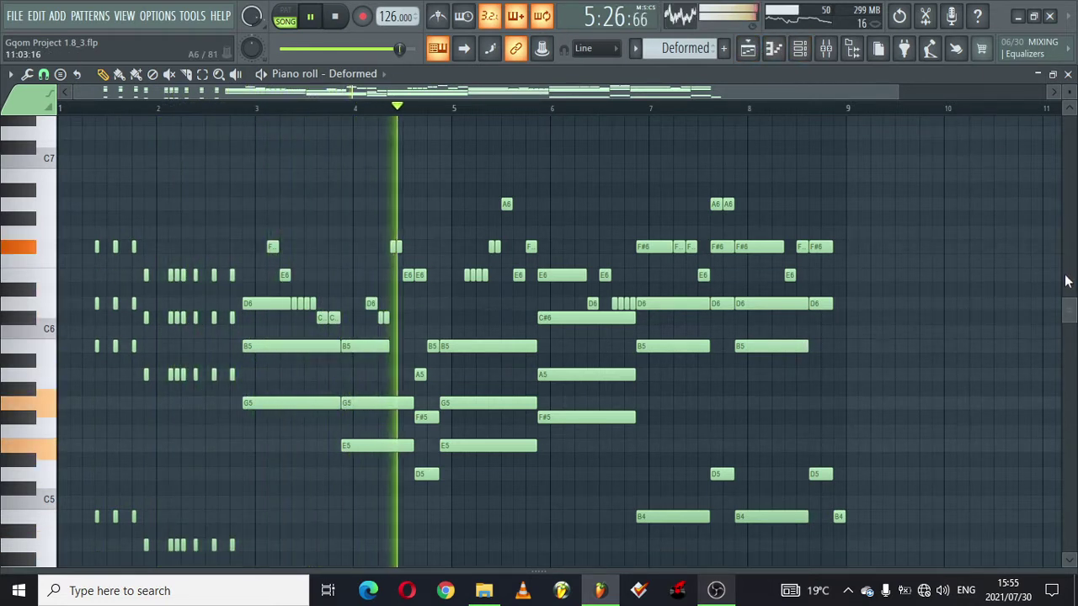
{"action": "left_click_drag", "start_coordinate": [1067, 313], "coordinate": [1068, 324]}
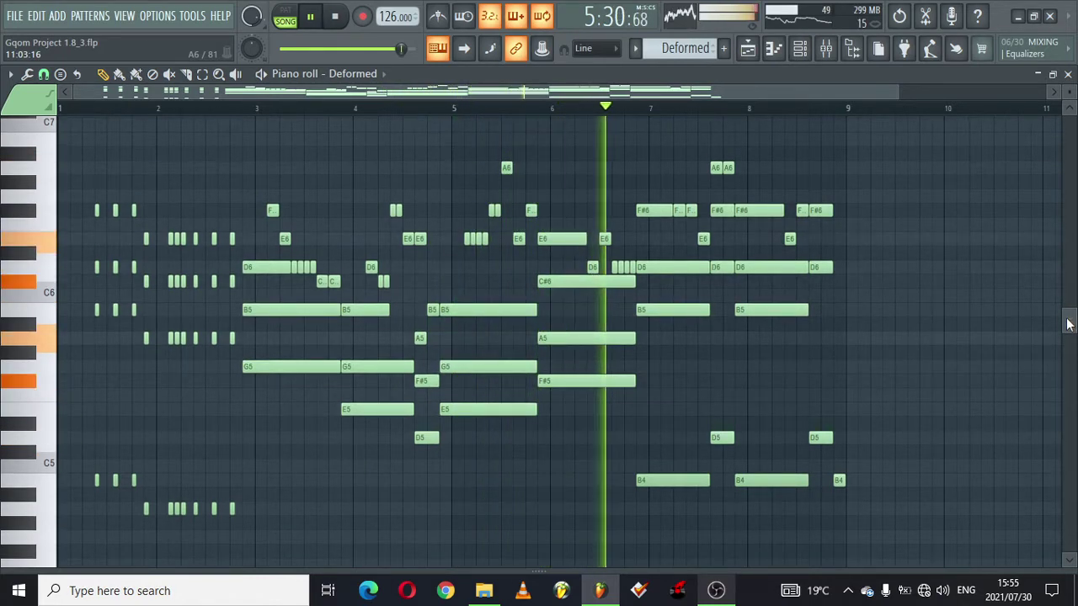
{"action": "left_click", "coordinate": [748, 50]}
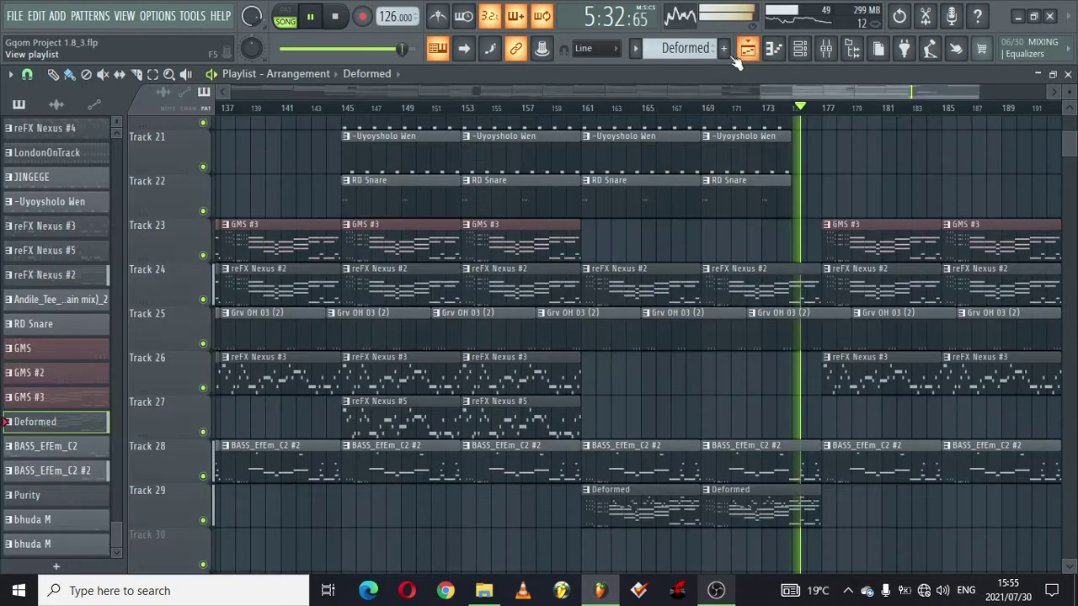
Step: Add a reFX Nexus #5 clip to Track 27 at bar 185 and save the project
{"action": "left_click_drag", "start_coordinate": [798, 96], "coordinate": [880, 91]}
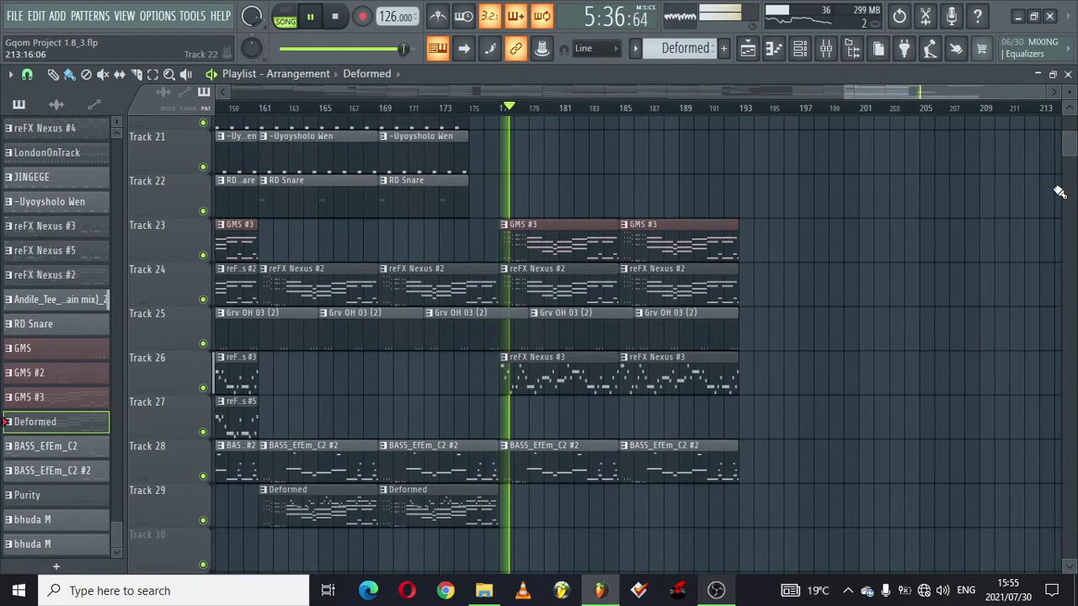
{"action": "left_click_drag", "start_coordinate": [1069, 155], "coordinate": [1063, 9]}
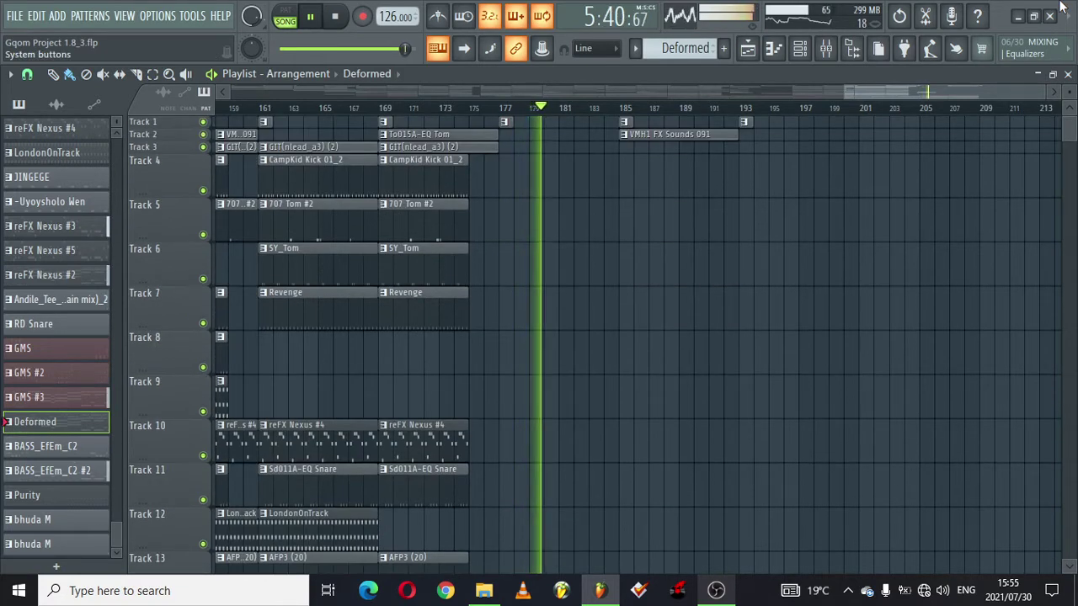
{"action": "mouse_move", "coordinate": [1069, 136]}
{"action": "left_mouse_down"}
{"action": "mouse_move", "coordinate": [1068, 163]}
{"action": "mouse_move", "coordinate": [1070, 152]}
{"action": "left_mouse_up"}
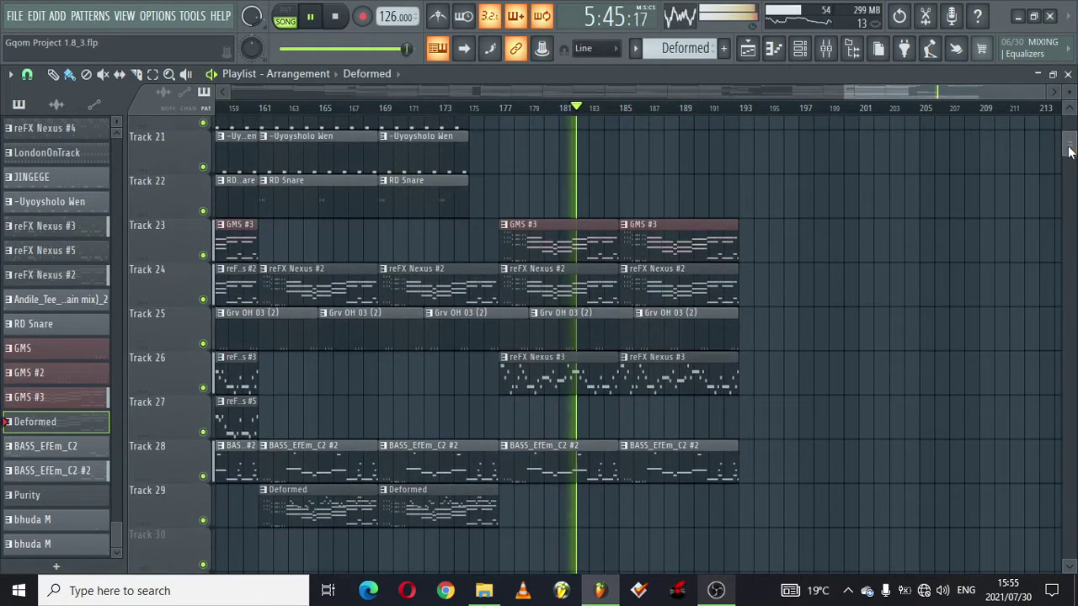
{"action": "left_click", "coordinate": [247, 422]}
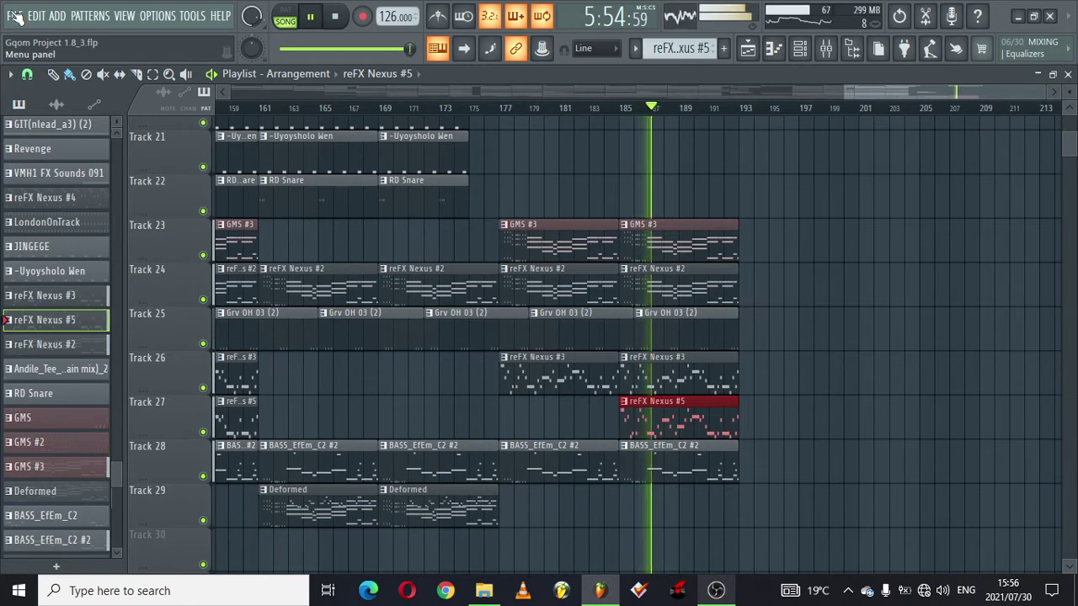
{"action": "left_click", "coordinate": [15, 16]}
{"action": "left_click", "coordinate": [26, 91]}
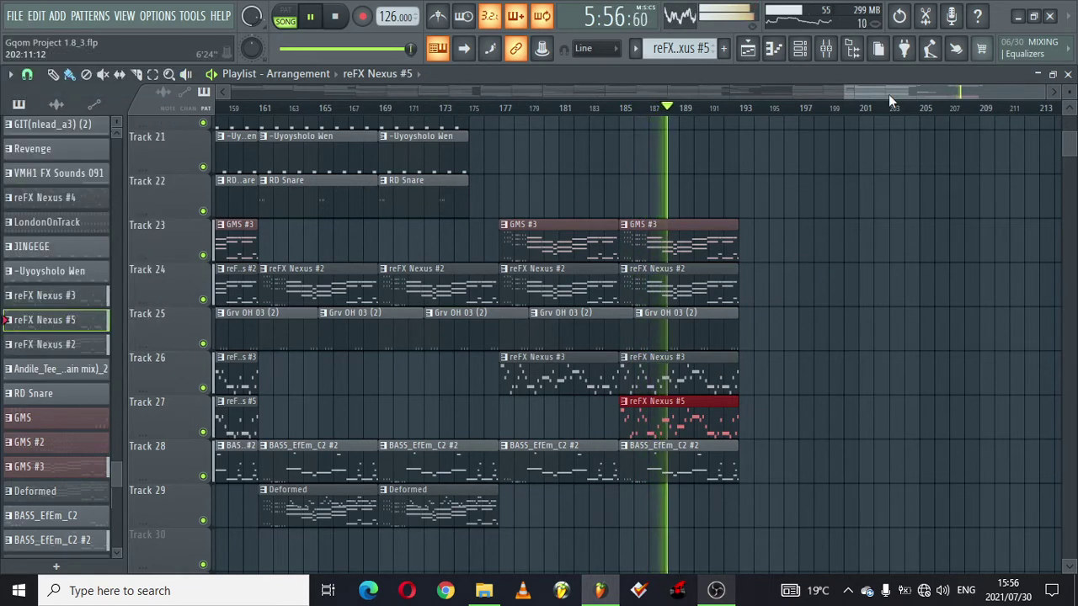
Step: Play the GIT(nlead_a3) (2) pattern from Track 3 on its own, examine its notes in the piano roll and return to the playlist
{"action": "mouse_move", "coordinate": [906, 92]}
{"action": "left_mouse_down"}
{"action": "mouse_move", "coordinate": [802, 84]}
{"action": "mouse_move", "coordinate": [889, 80]}
{"action": "left_mouse_up"}
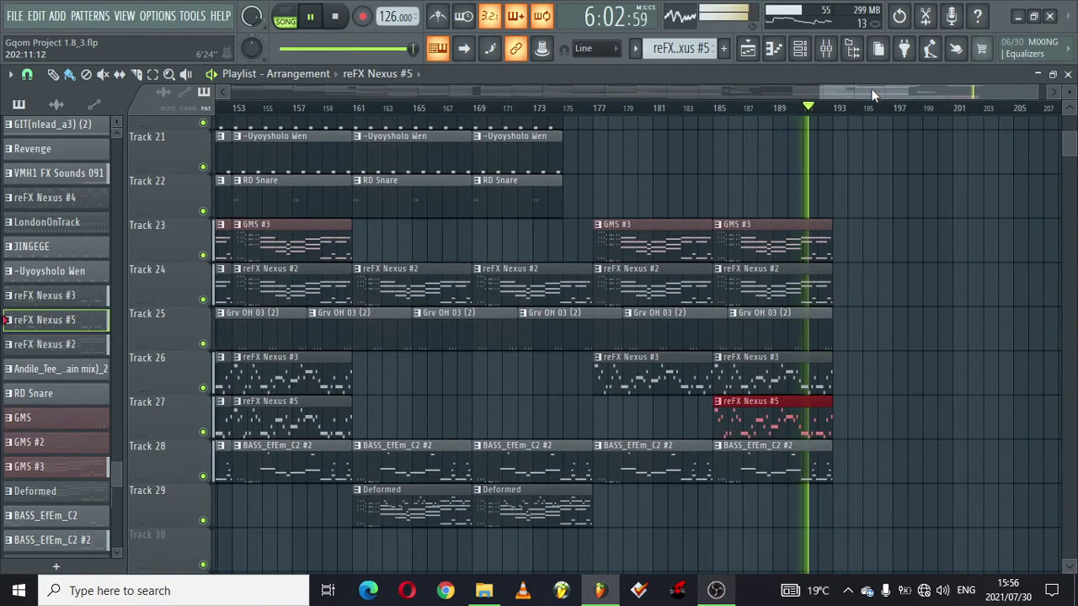
{"action": "left_click_drag", "start_coordinate": [869, 89], "coordinate": [221, 117]}
{"action": "left_click_drag", "start_coordinate": [1074, 145], "coordinate": [1058, 7]}
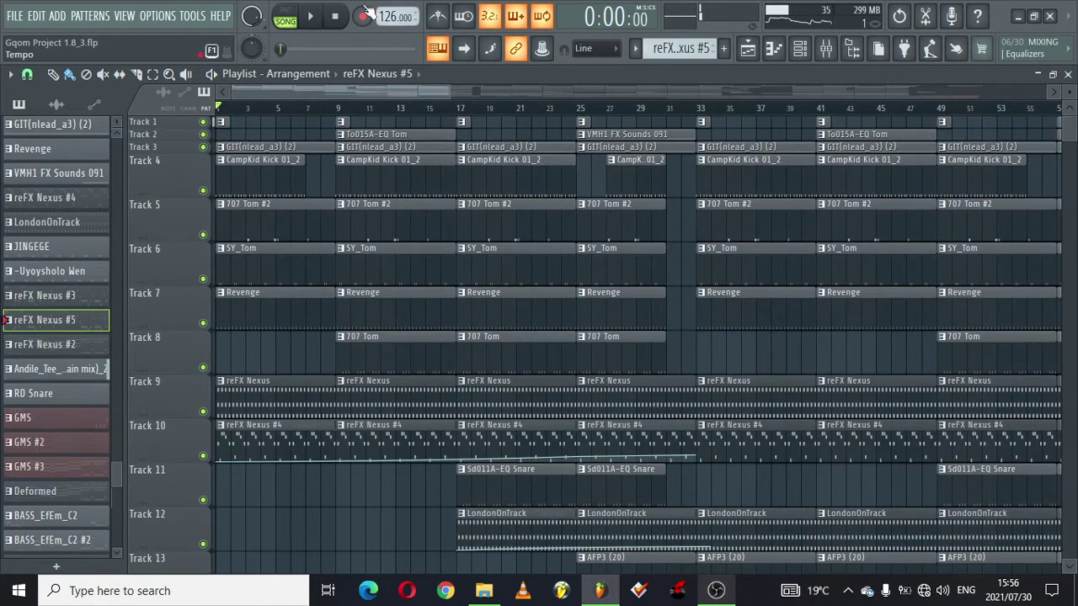
{"action": "left_click", "coordinate": [264, 147]}
{"action": "key", "text": "space"}
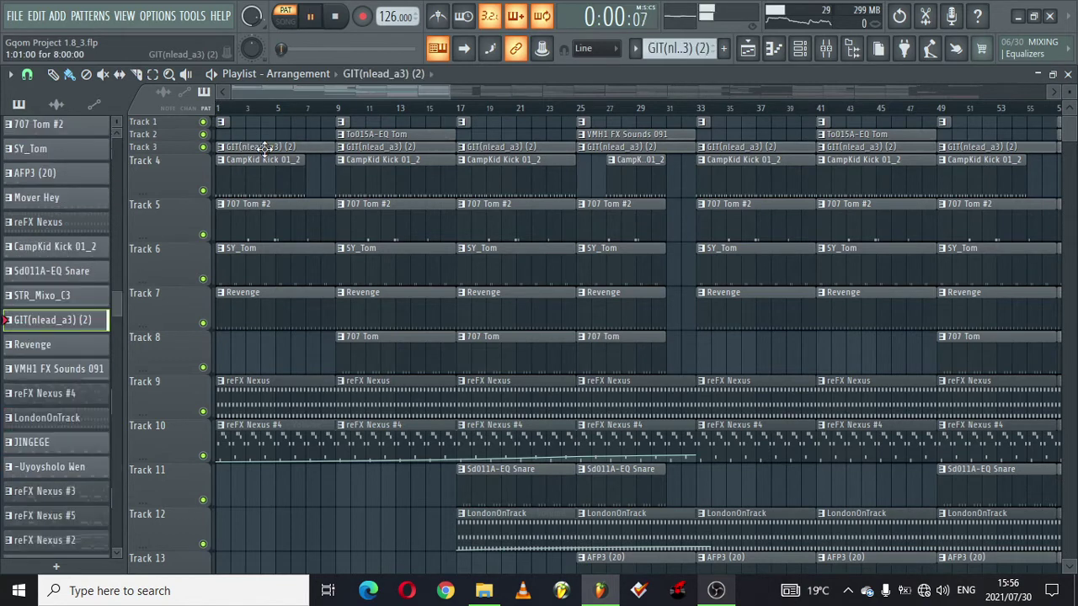
{"action": "left_click", "coordinate": [804, 49]}
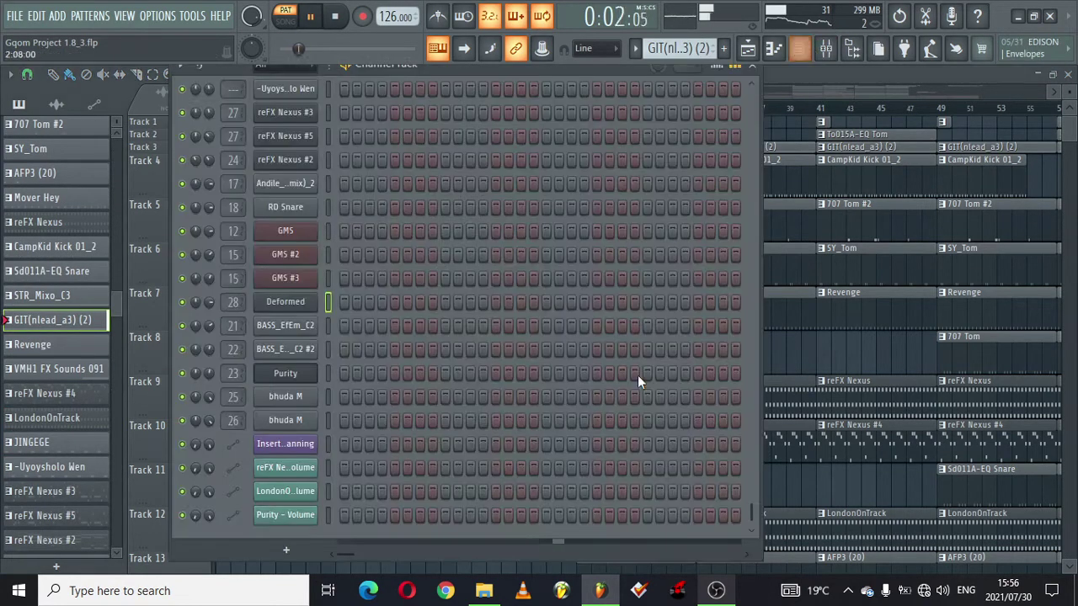
{"action": "left_click", "coordinate": [753, 66]}
{"action": "double_click", "coordinate": [275, 150]}
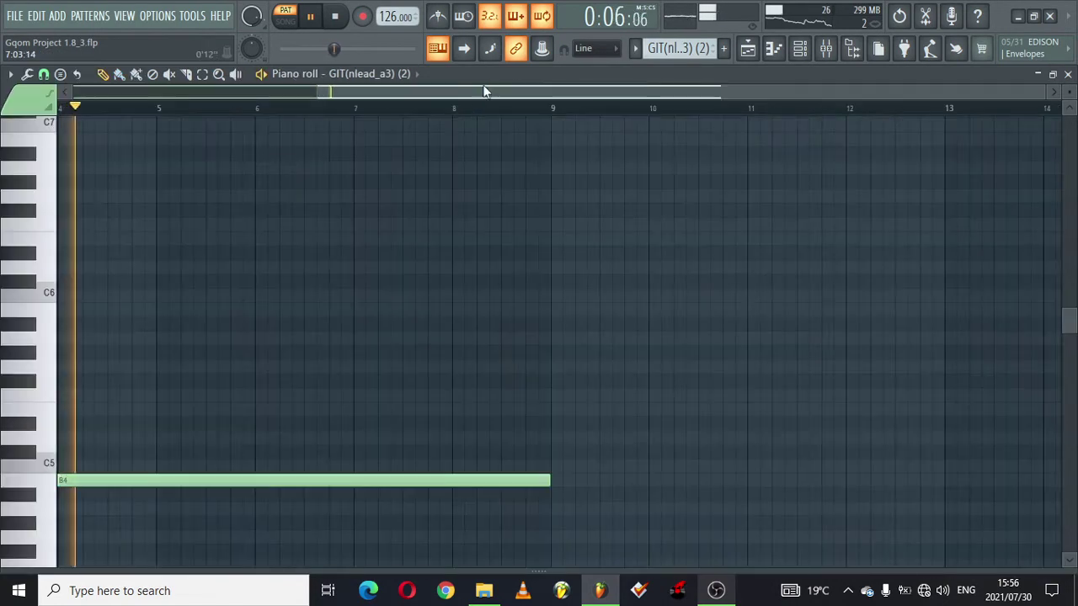
{"action": "left_click_drag", "start_coordinate": [485, 91], "coordinate": [135, 91]}
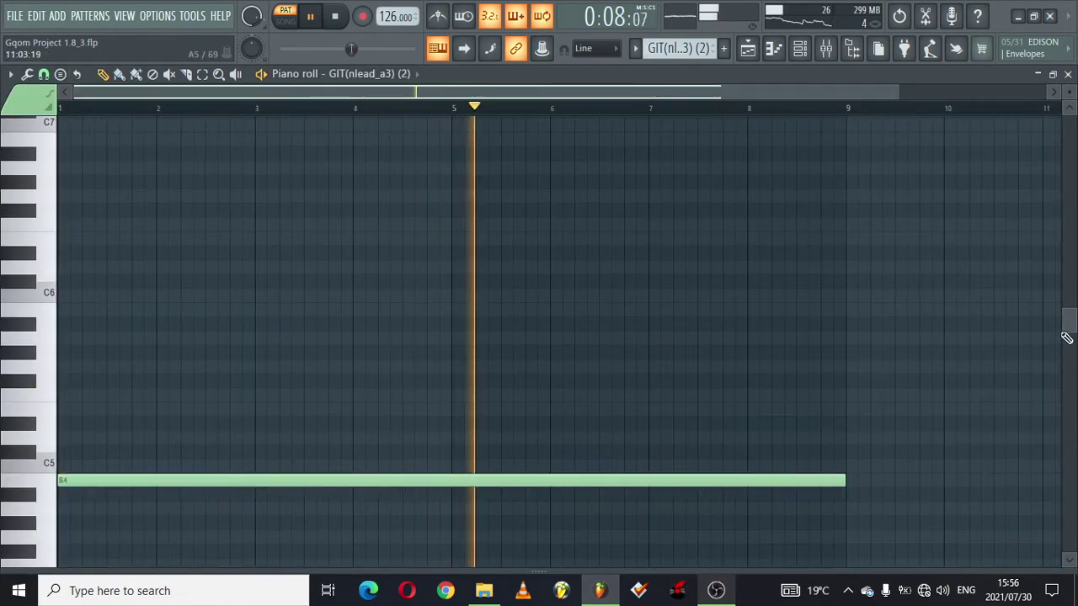
{"action": "left_click_drag", "start_coordinate": [1069, 320], "coordinate": [1069, 357]}
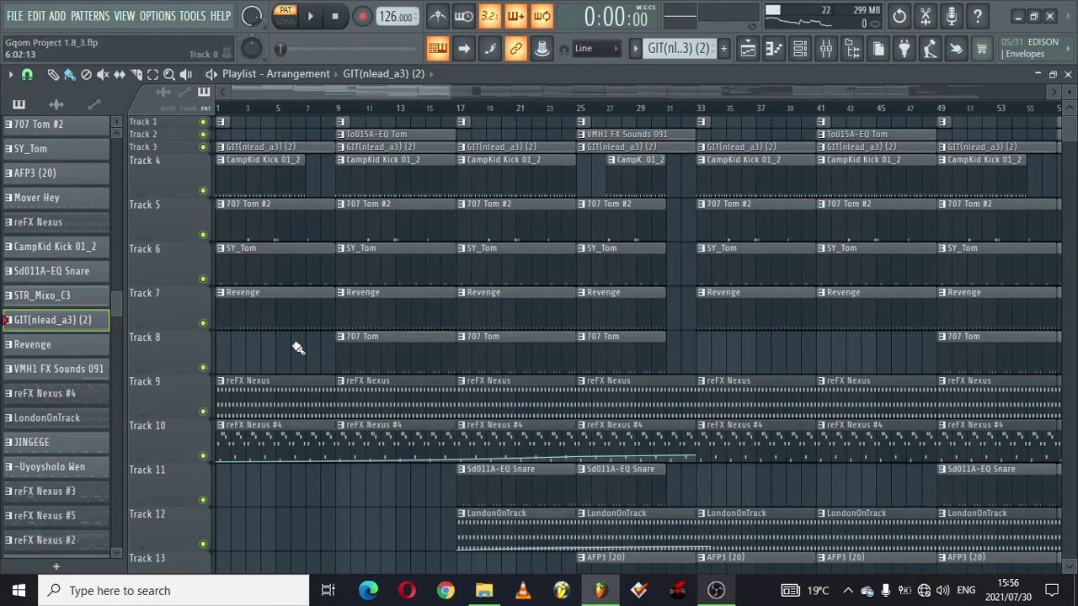
Step: Play the reFX Nexus pattern from Track 9 on its own and open its Nexus instrument to show the preset used
{"action": "left_click", "coordinate": [270, 390]}
{"action": "key", "text": "space"}
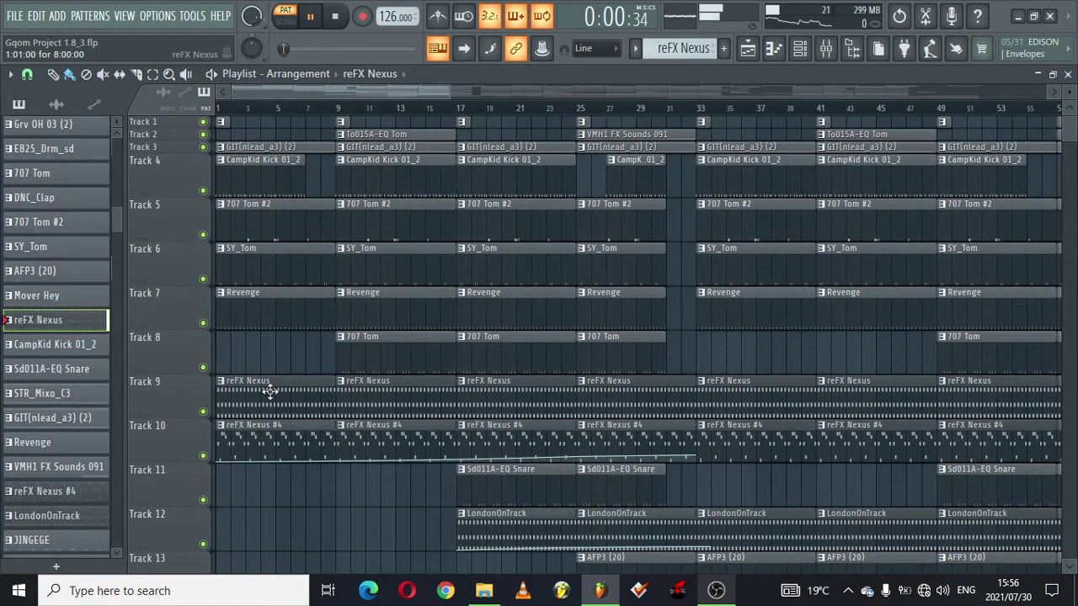
{"action": "left_click", "coordinate": [802, 50]}
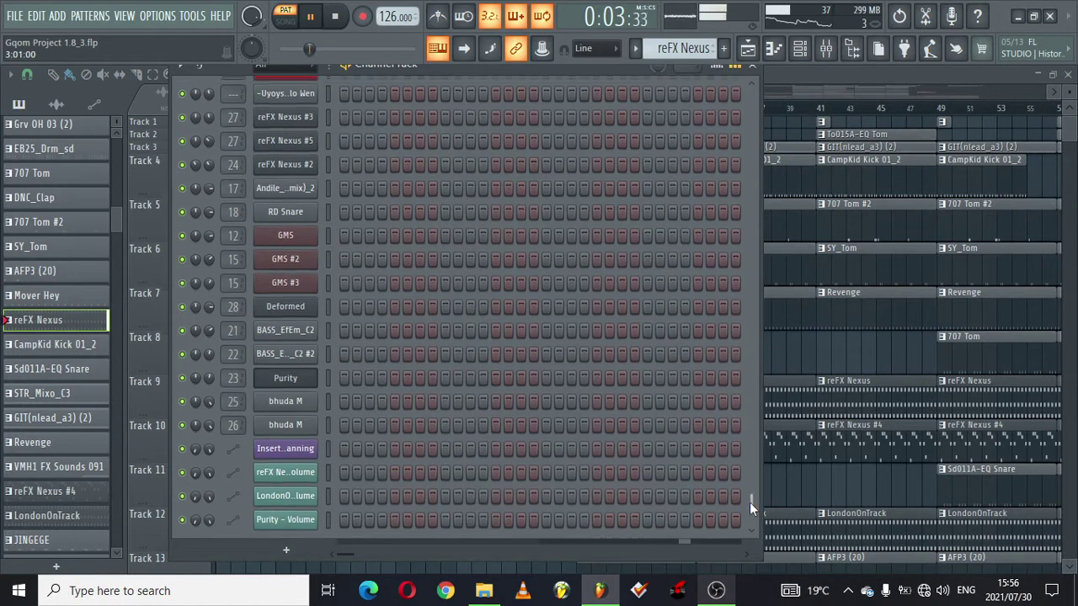
{"action": "left_click_drag", "start_coordinate": [751, 505], "coordinate": [754, 216]}
{"action": "left_click", "coordinate": [293, 211]}
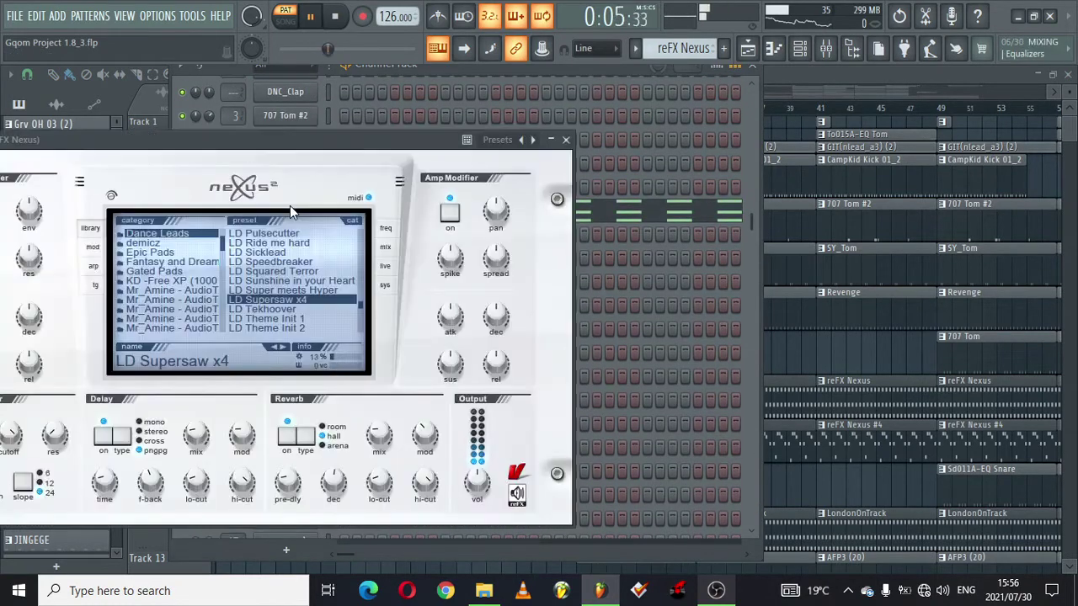
Step: Examine the Fruity Love Philter, Stereo Enhancer and Parametric EQ 2 effects on the reFX Nexus mixer track and return to the playlist
{"action": "left_click", "coordinate": [843, 50]}
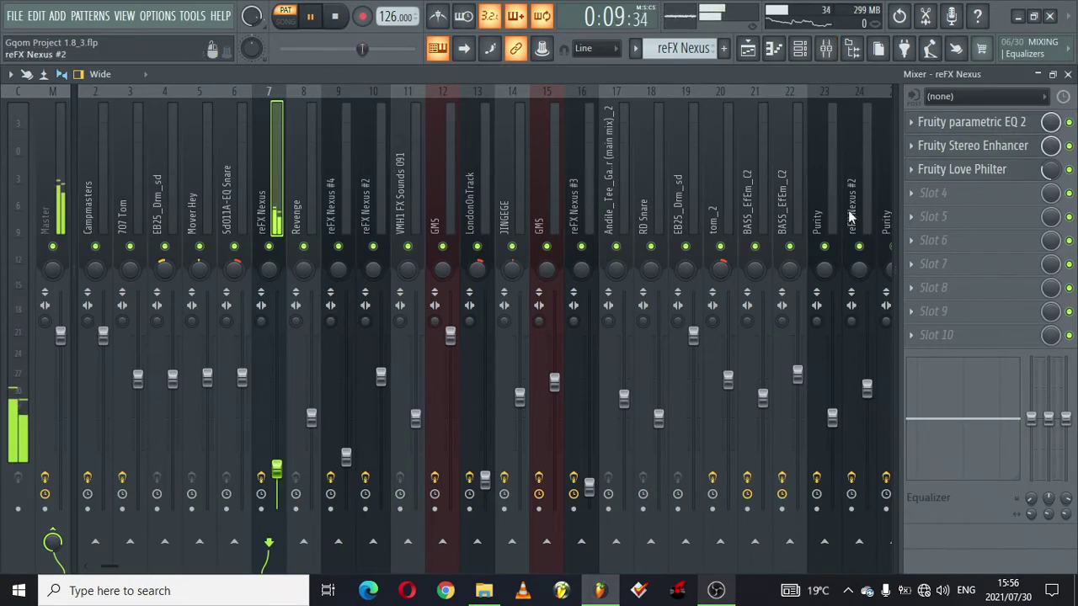
{"action": "left_click", "coordinate": [978, 173]}
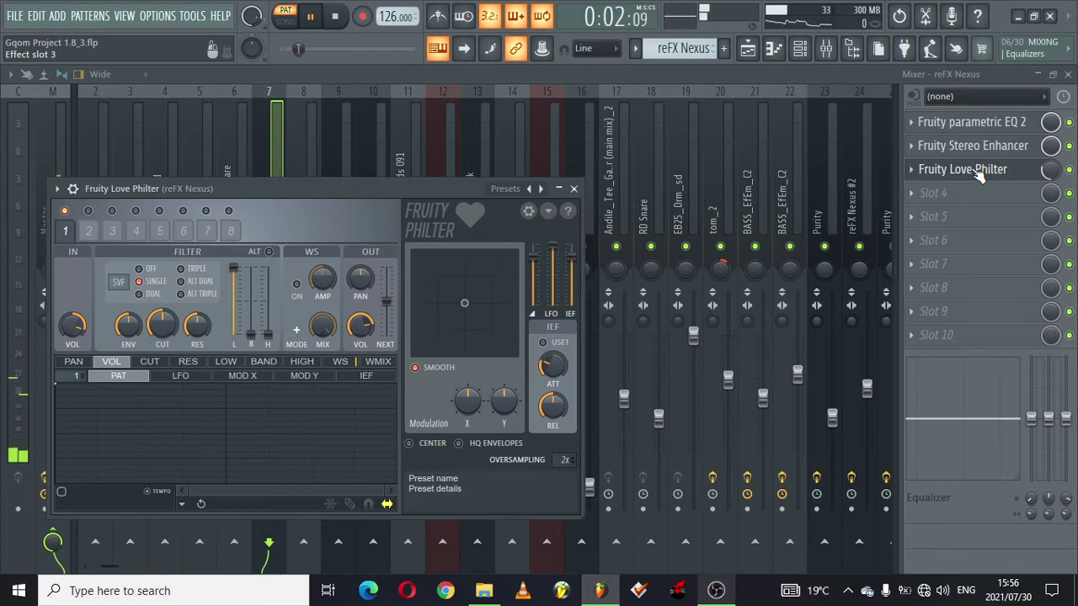
{"action": "left_click", "coordinate": [971, 154]}
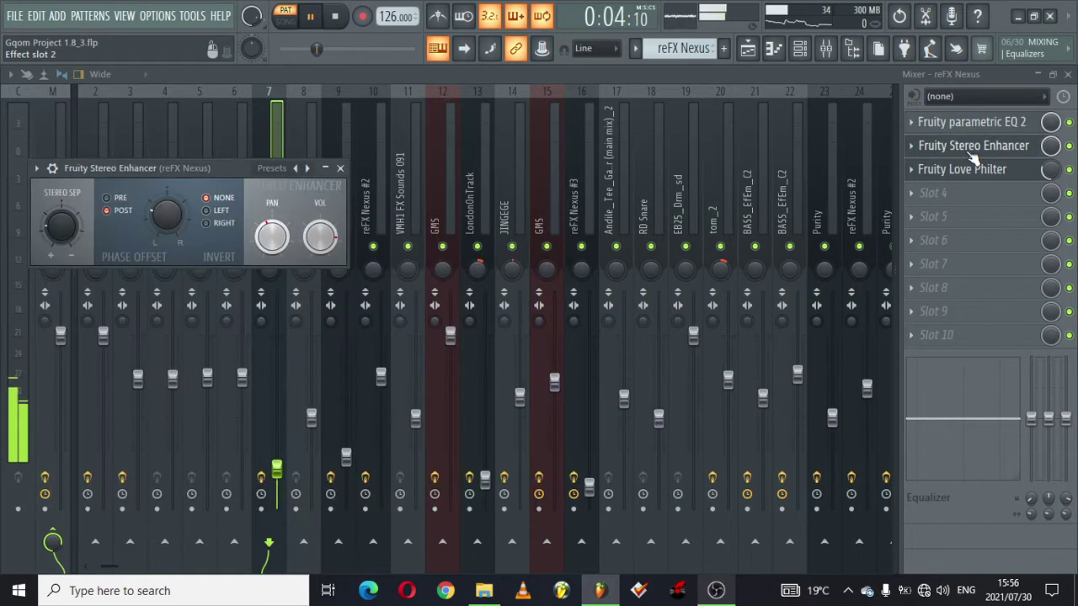
{"action": "left_click", "coordinate": [971, 122]}
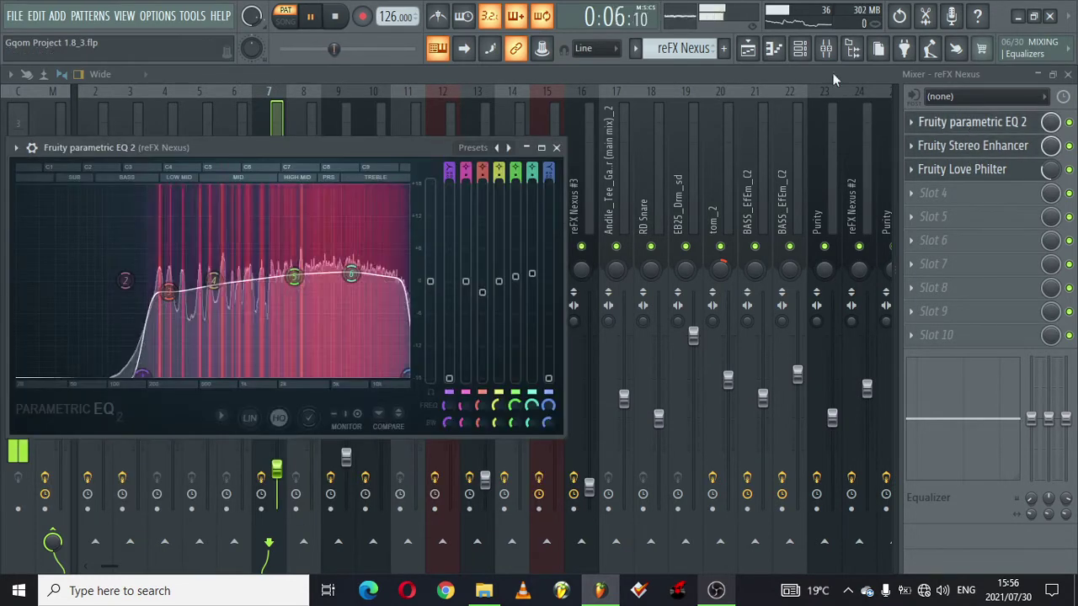
{"action": "left_click", "coordinate": [748, 50]}
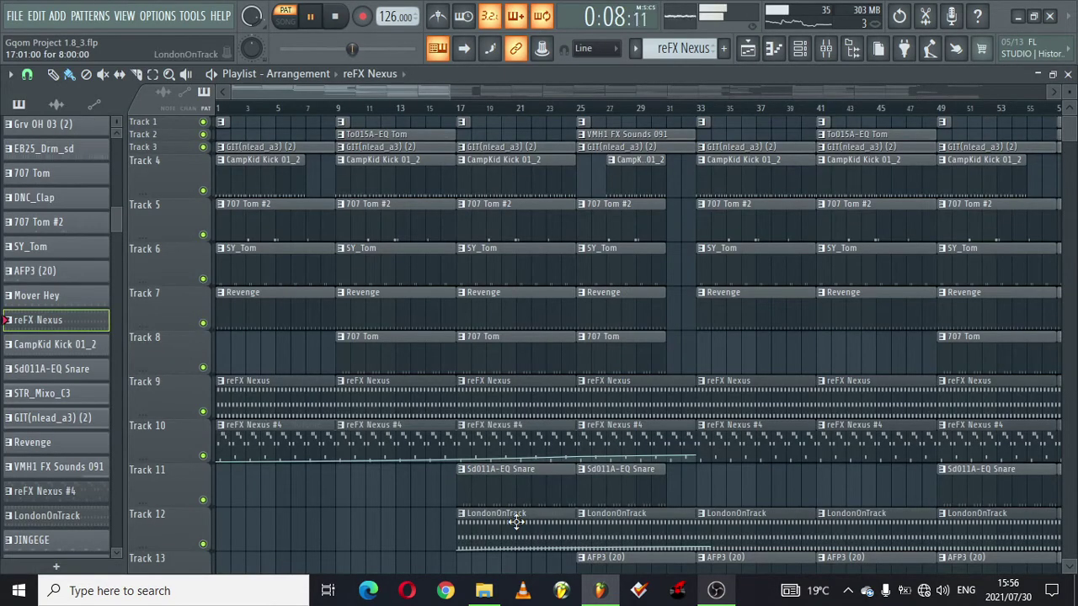
Step: Play the reFX Nexus #4 pattern from Track 10 and open its Nexus instrument to view the preset, closing it again
{"action": "left_click", "coordinate": [540, 543]}
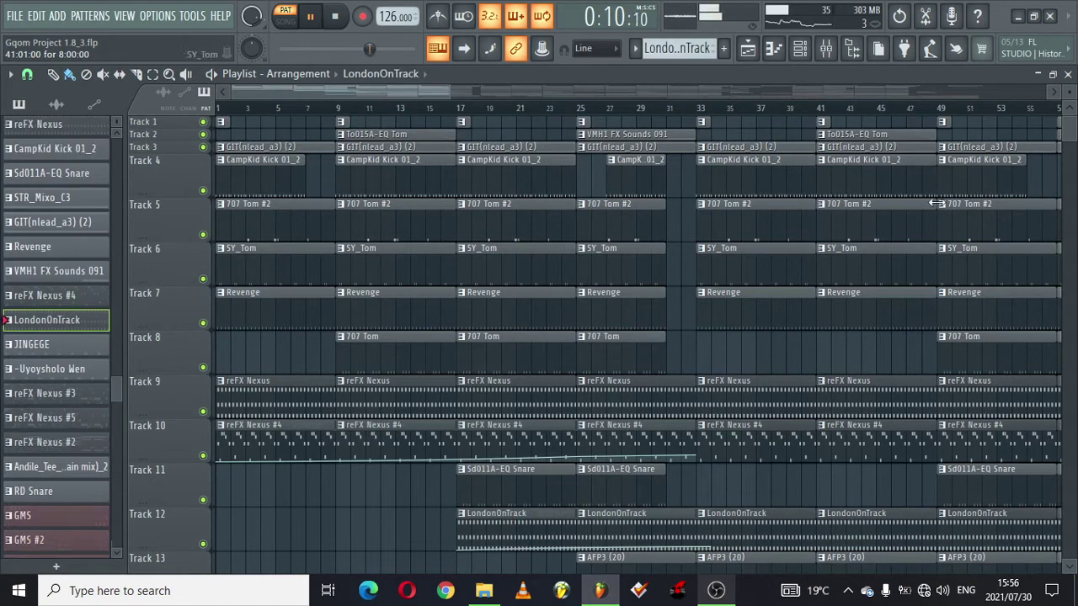
{"action": "mouse_move", "coordinate": [1071, 133]}
{"action": "left_mouse_down"}
{"action": "mouse_move", "coordinate": [1071, 144]}
{"action": "mouse_move", "coordinate": [1070, 135]}
{"action": "left_mouse_up"}
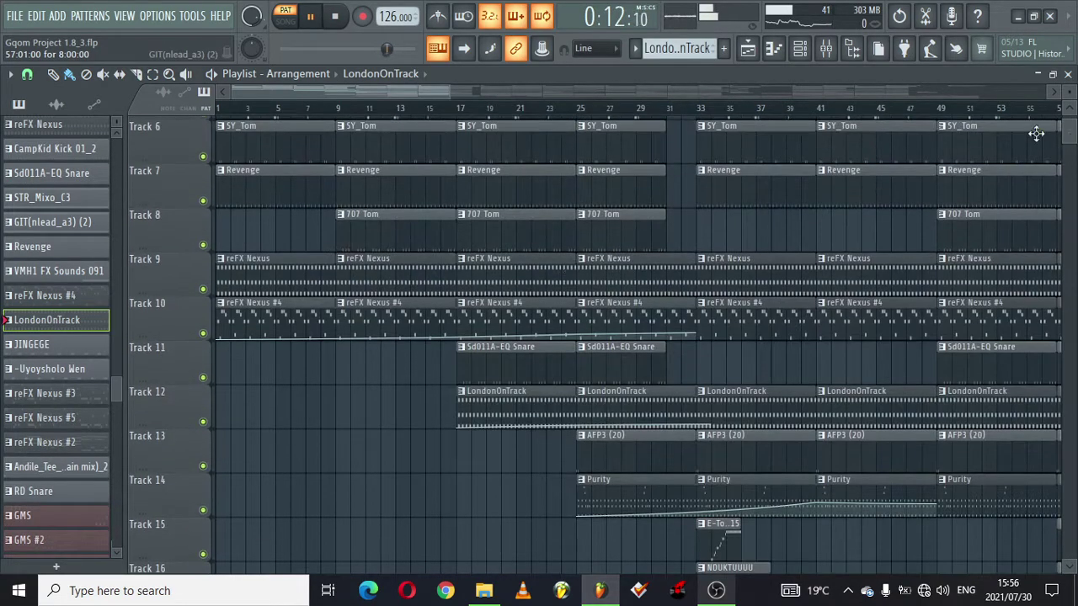
{"action": "left_click", "coordinate": [533, 303]}
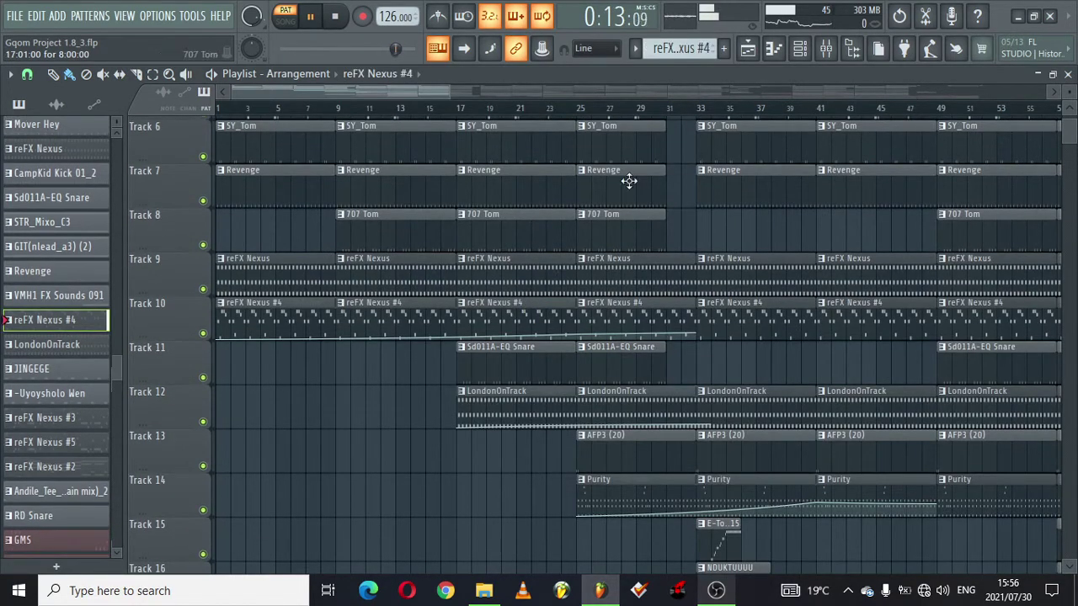
{"action": "left_click", "coordinate": [800, 50]}
{"action": "left_click", "coordinate": [279, 381]}
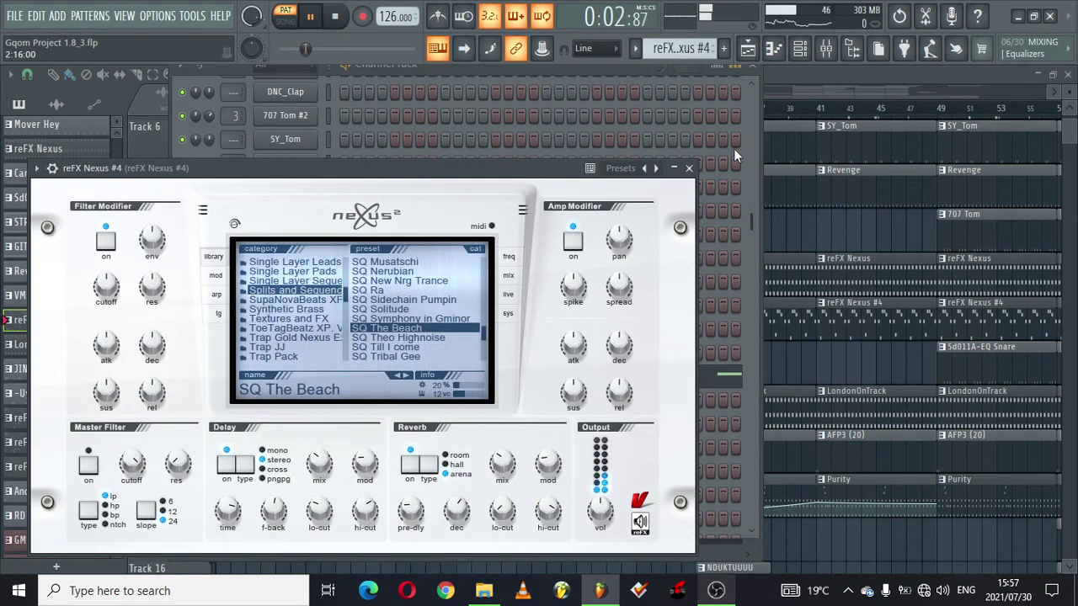
{"action": "left_click", "coordinate": [689, 168]}
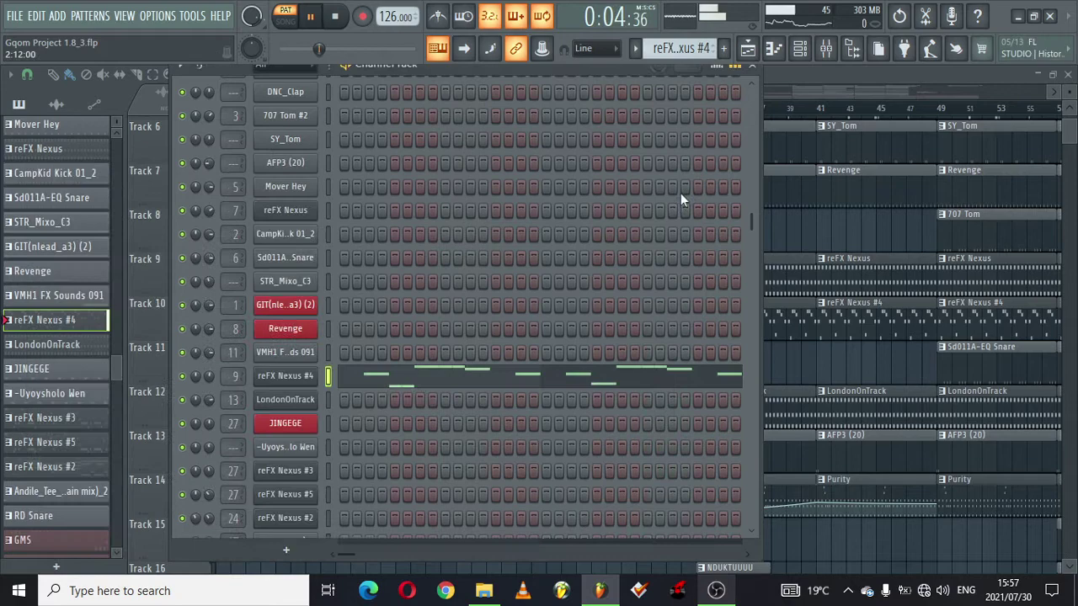
Step: Examine the notes of the reFX Nexus #4 pattern in the piano roll and return to the playlist
{"action": "left_click", "coordinate": [593, 384]}
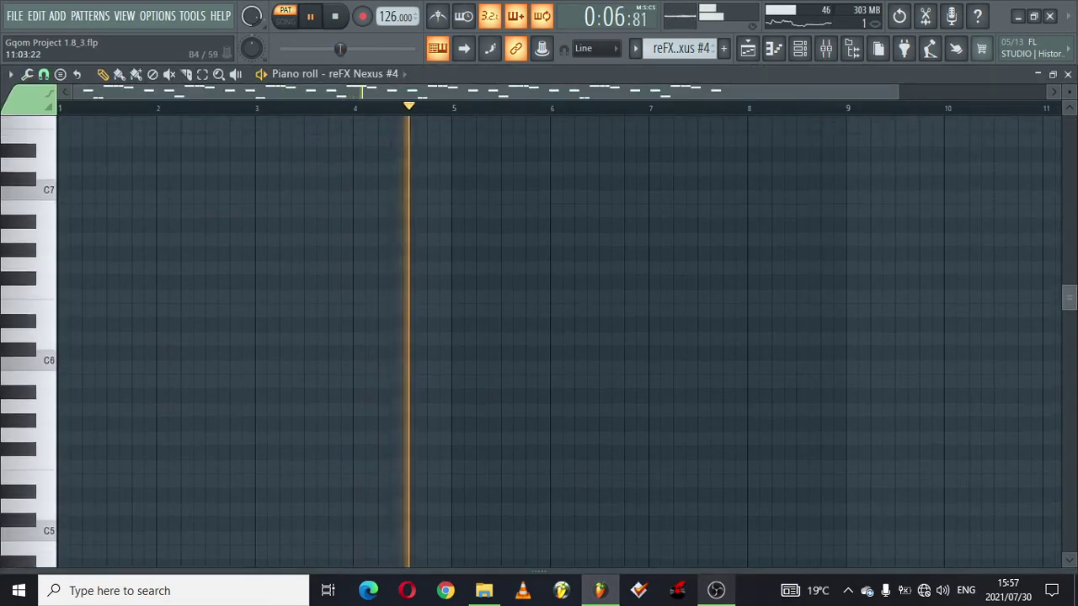
{"action": "left_click_drag", "start_coordinate": [1069, 297], "coordinate": [1069, 238]}
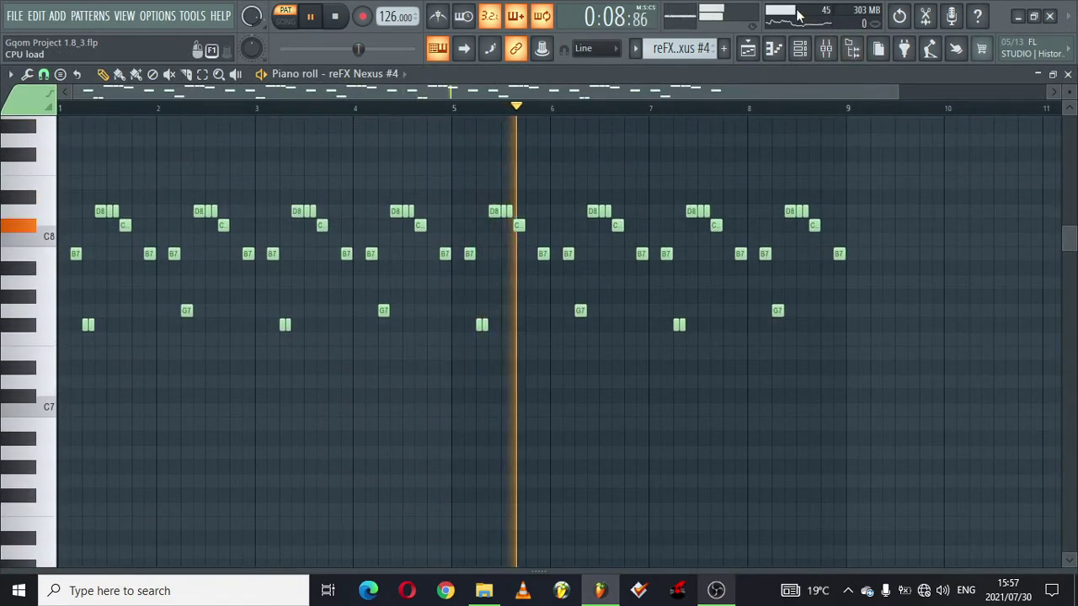
{"action": "left_click", "coordinate": [748, 48]}
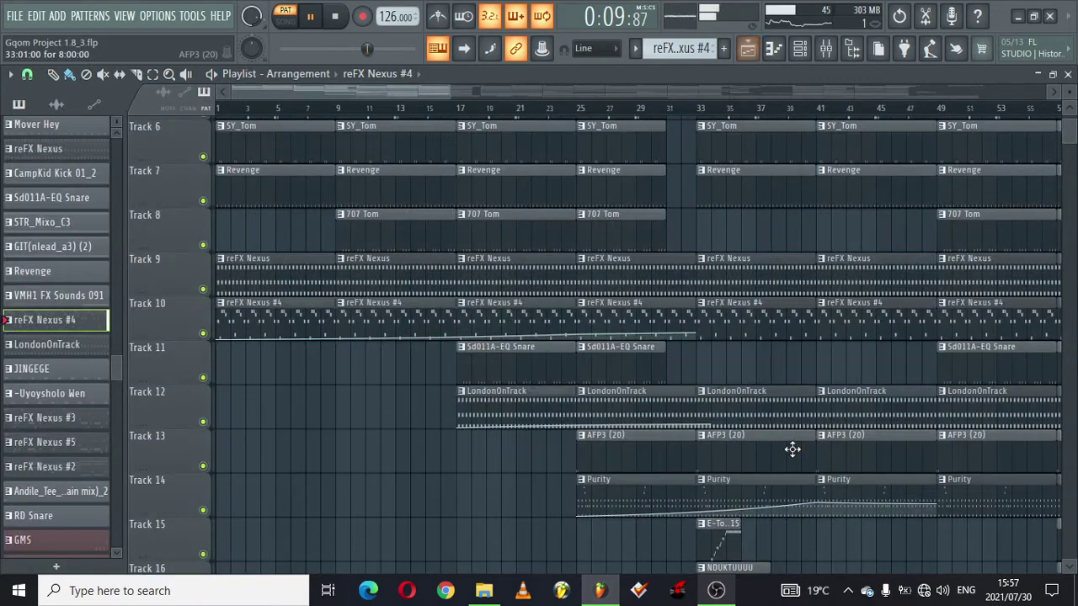
Step: Play the Purity pattern from Track 14 on its own and examine its notes in the piano roll
{"action": "left_click", "coordinate": [632, 491]}
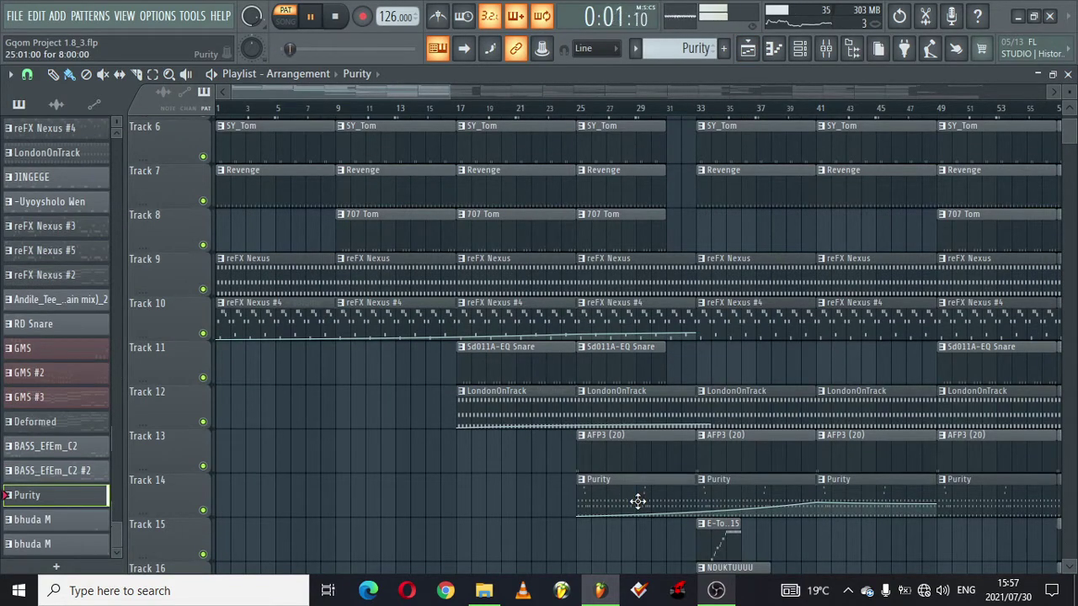
{"action": "double_click", "coordinate": [637, 502]}
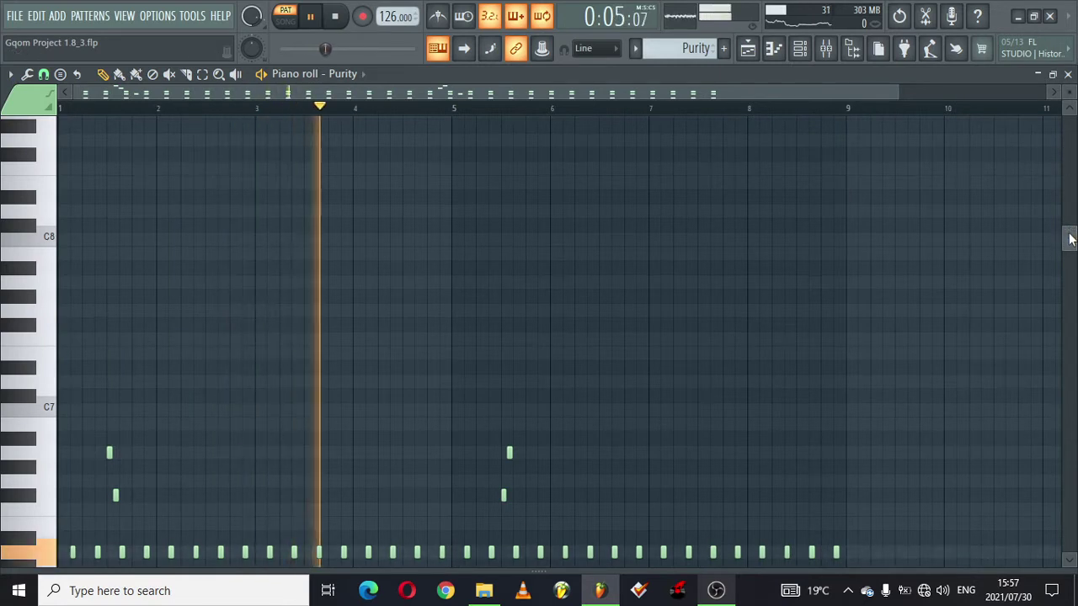
{"action": "left_click_drag", "start_coordinate": [1070, 238], "coordinate": [1069, 306]}
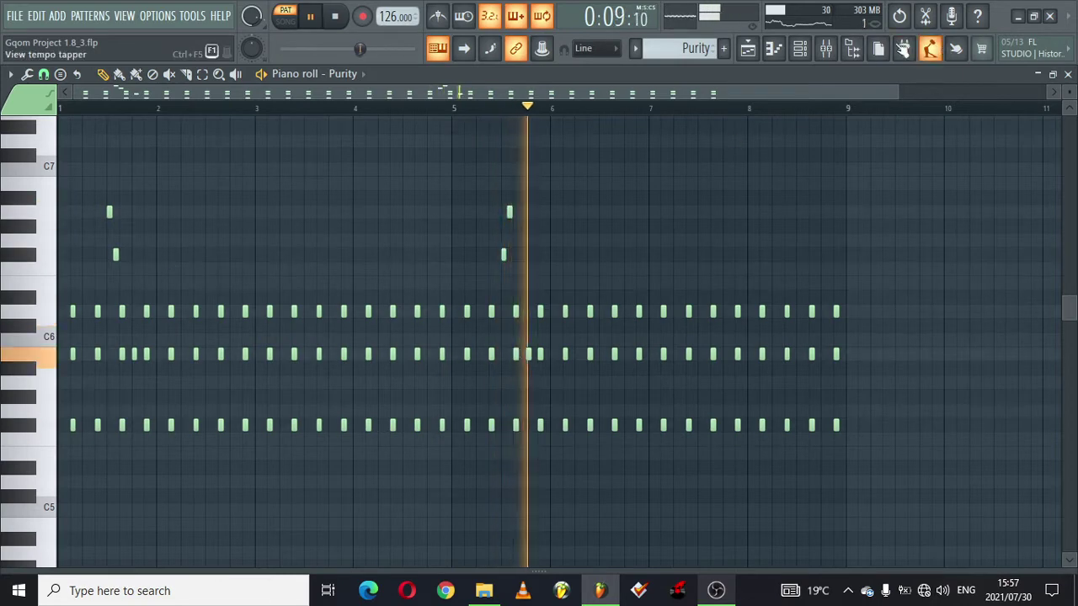
Step: Open the Purity instrument from the channel rack to view the preset used, and return to the playlist
{"action": "left_click", "coordinate": [799, 48]}
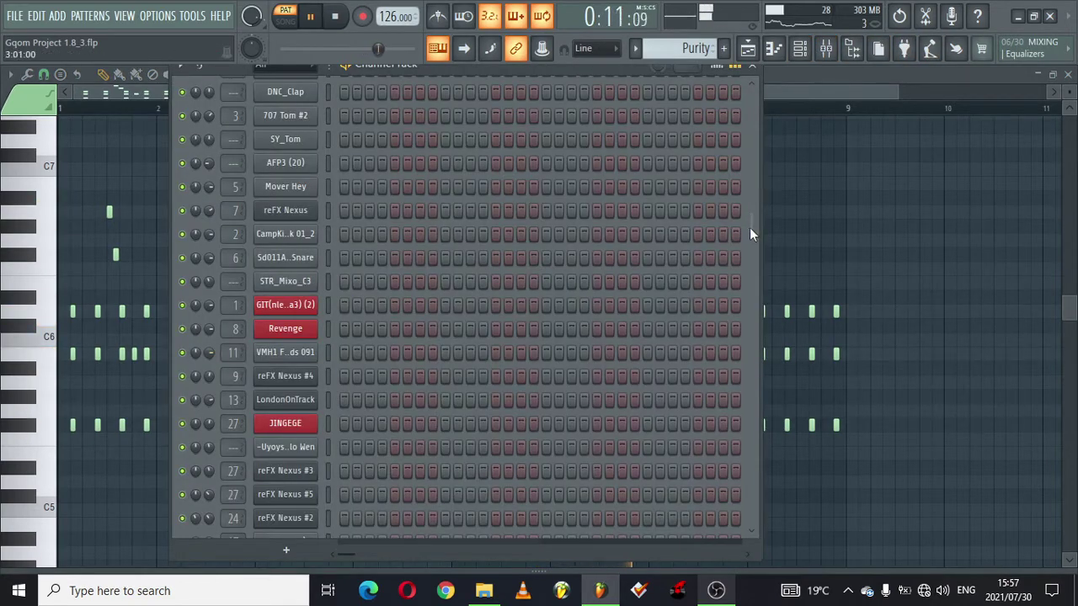
{"action": "left_click_drag", "start_coordinate": [752, 227], "coordinate": [752, 503]}
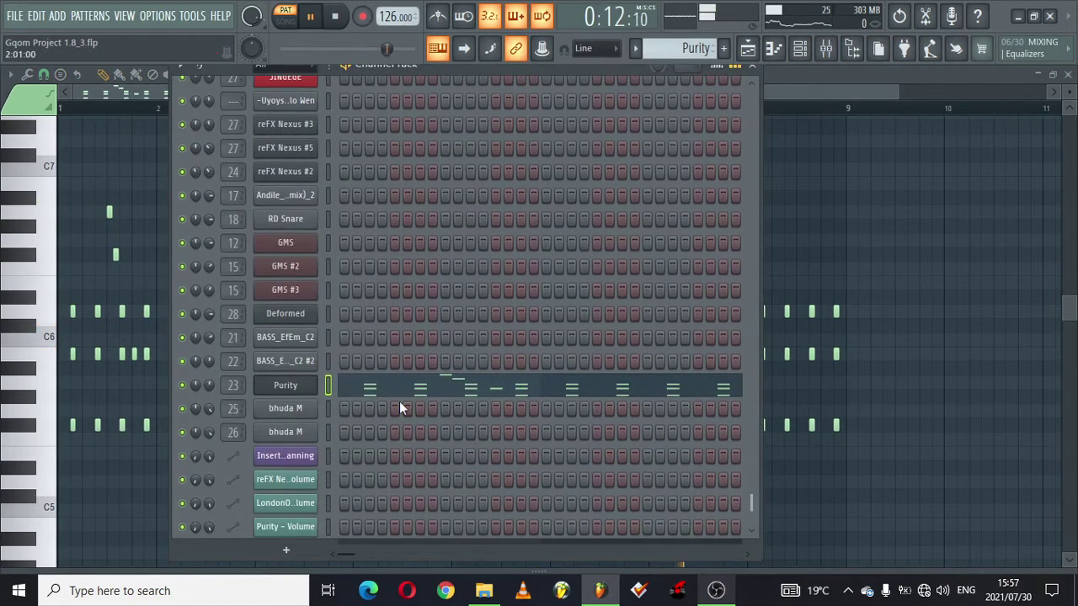
{"action": "left_click", "coordinate": [289, 385]}
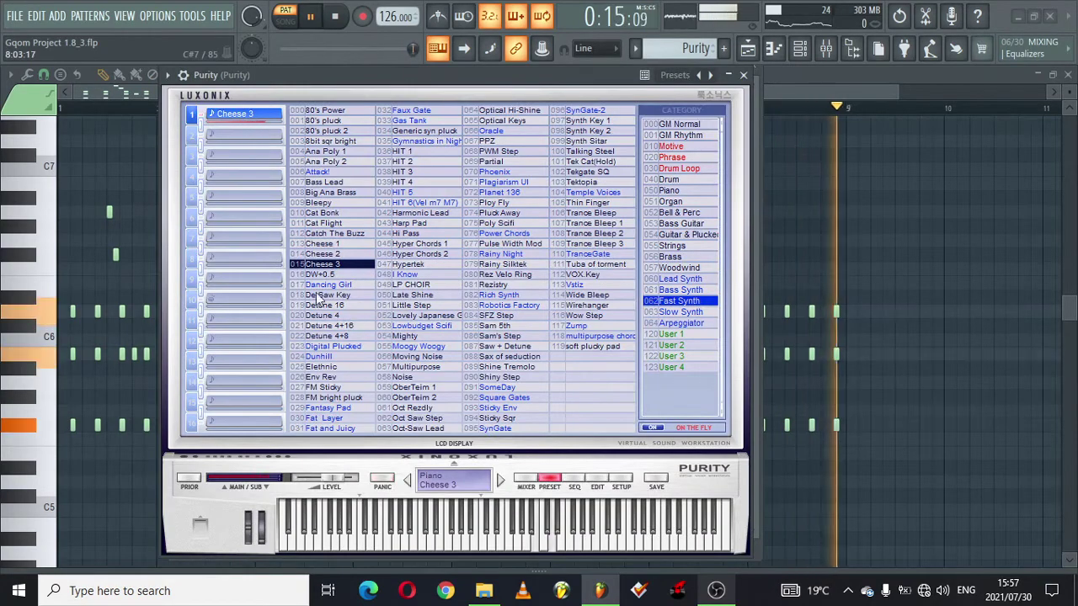
{"action": "left_click", "coordinate": [748, 50]}
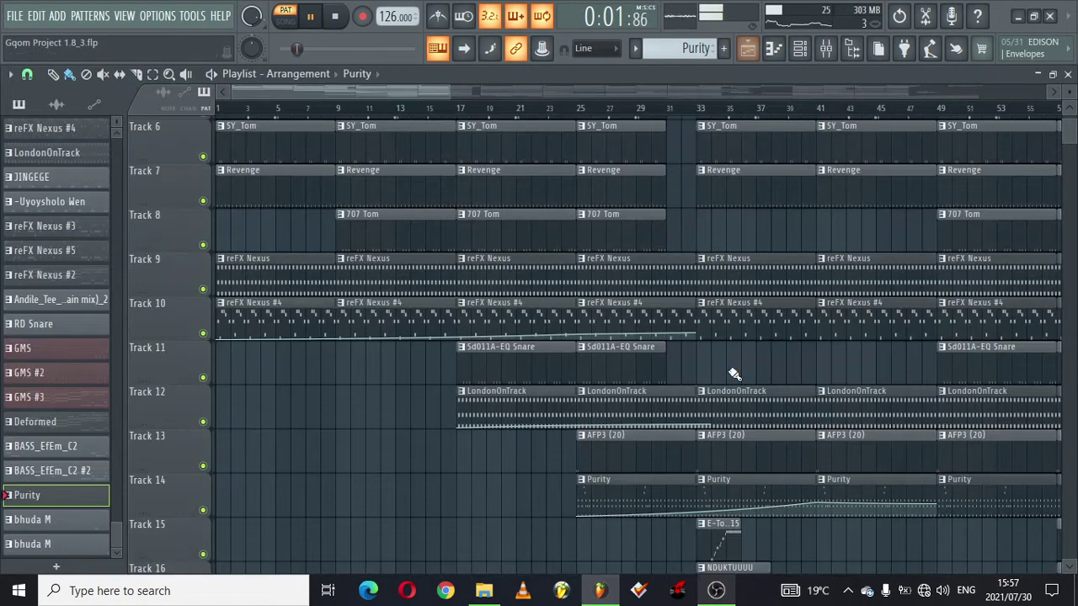
Step: Play the GMS pattern from Track 23, examine its notes in the piano roll from bar 1, and return to the playlist
{"action": "scroll", "coordinate": [1068, 154], "scroll_direction": "down", "scroll_amount": 5}
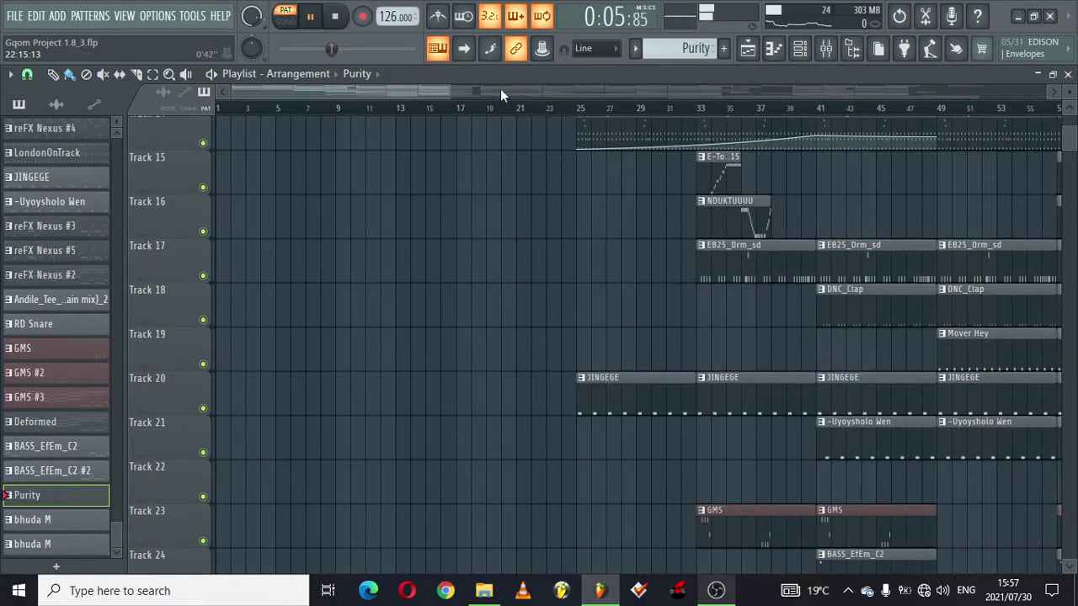
{"action": "left_click_drag", "start_coordinate": [392, 87], "coordinate": [482, 90]}
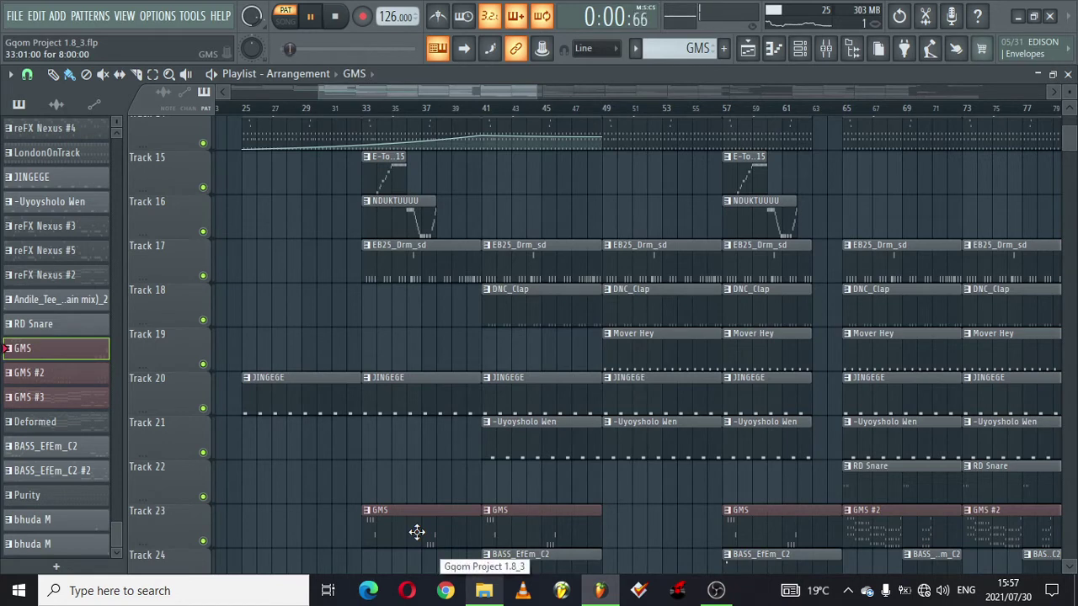
{"action": "double_click", "coordinate": [465, 537]}
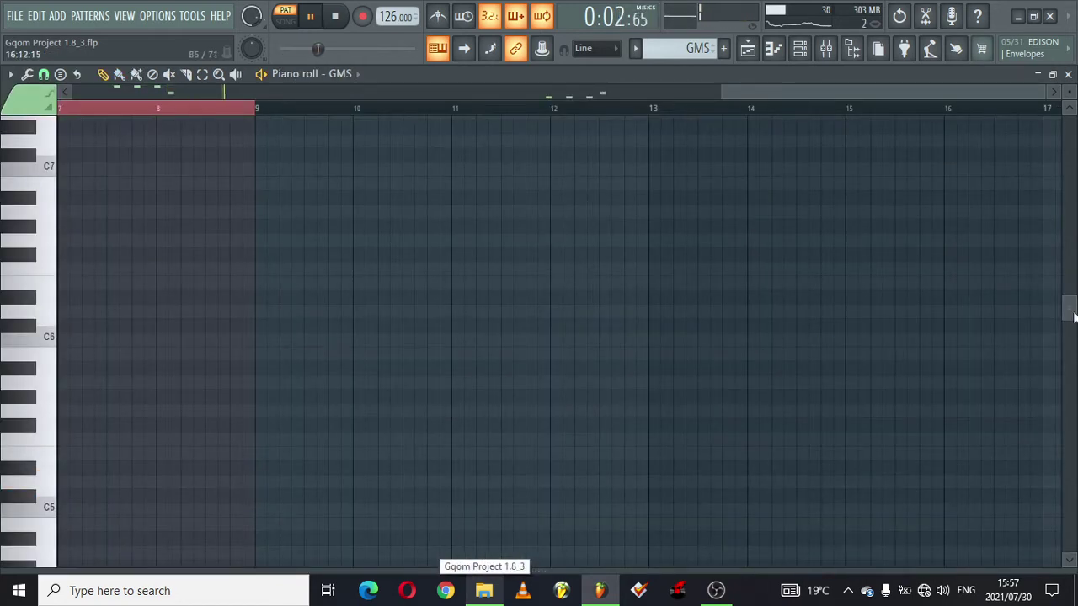
{"action": "left_click_drag", "start_coordinate": [1073, 316], "coordinate": [1074, 594]}
{"action": "left_click_drag", "start_coordinate": [830, 88], "coordinate": [1, 133]}
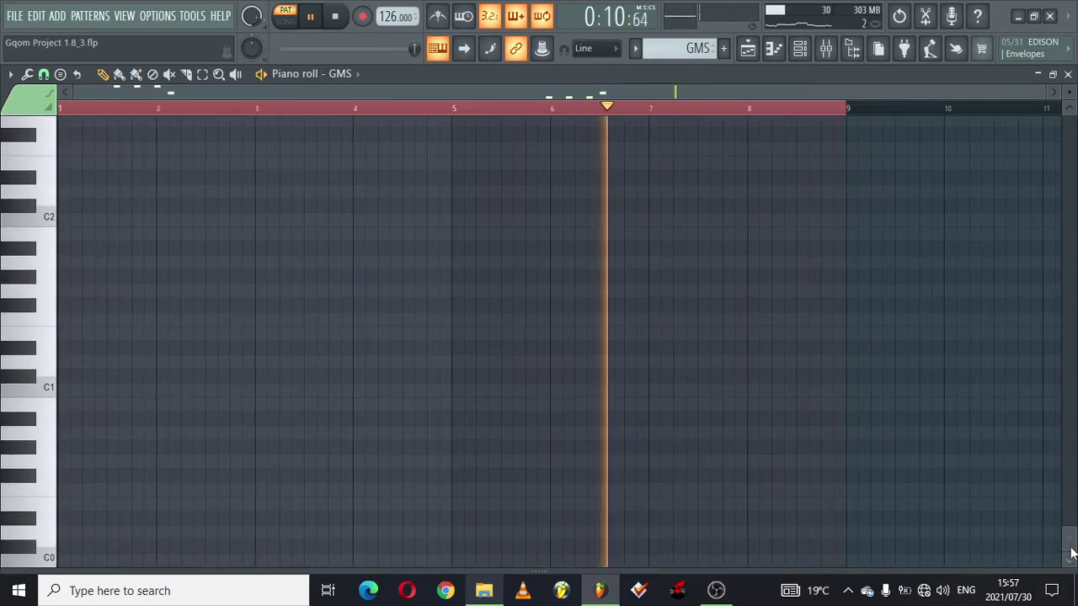
{"action": "scroll", "coordinate": [1052, 353], "scroll_direction": "up", "scroll_amount": 10}
{"action": "scroll", "coordinate": [1049, 357], "scroll_direction": "down", "scroll_amount": 1}
{"action": "key", "text": "space"}
{"action": "key", "text": "space"}
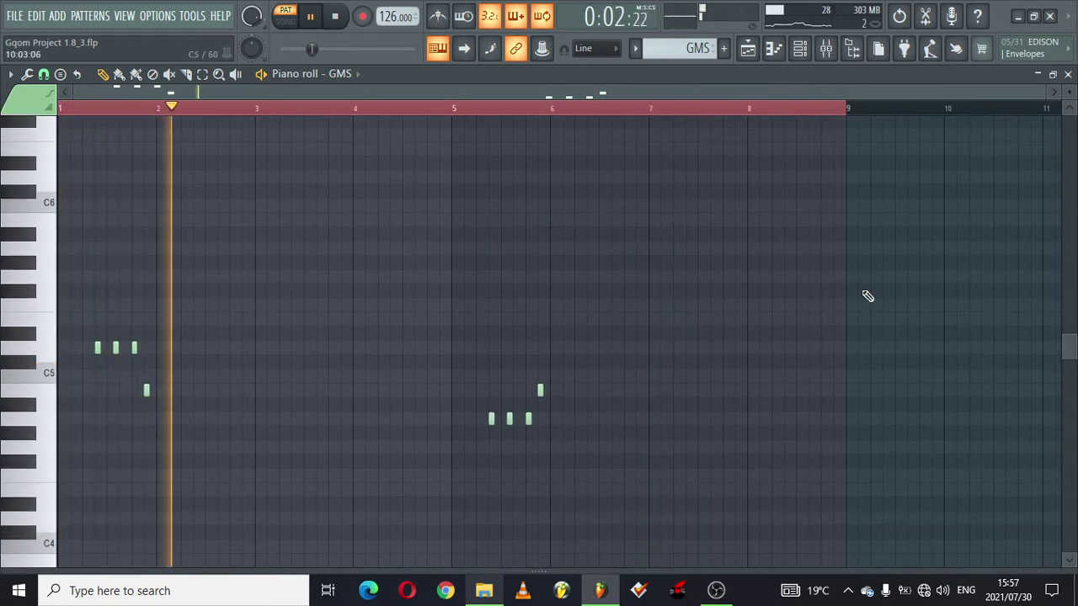
{"action": "left_click", "coordinate": [752, 52]}
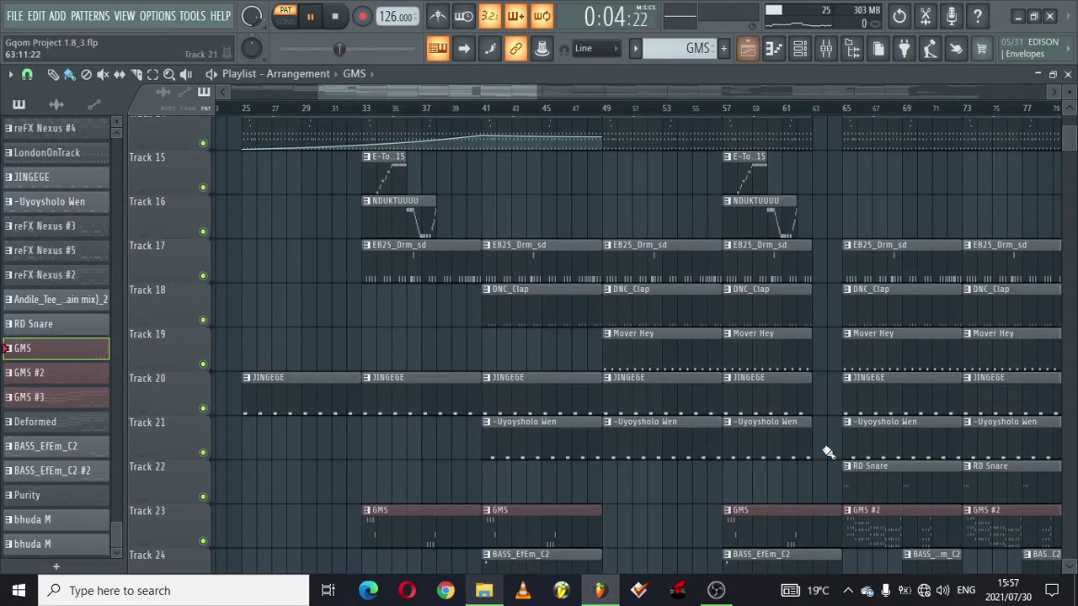
Step: Open the BASS_EfEm_C2 pattern from Track 24, examine its notes in the piano roll, and return to the playlist
{"action": "left_click_drag", "start_coordinate": [1068, 148], "coordinate": [1069, 159]}
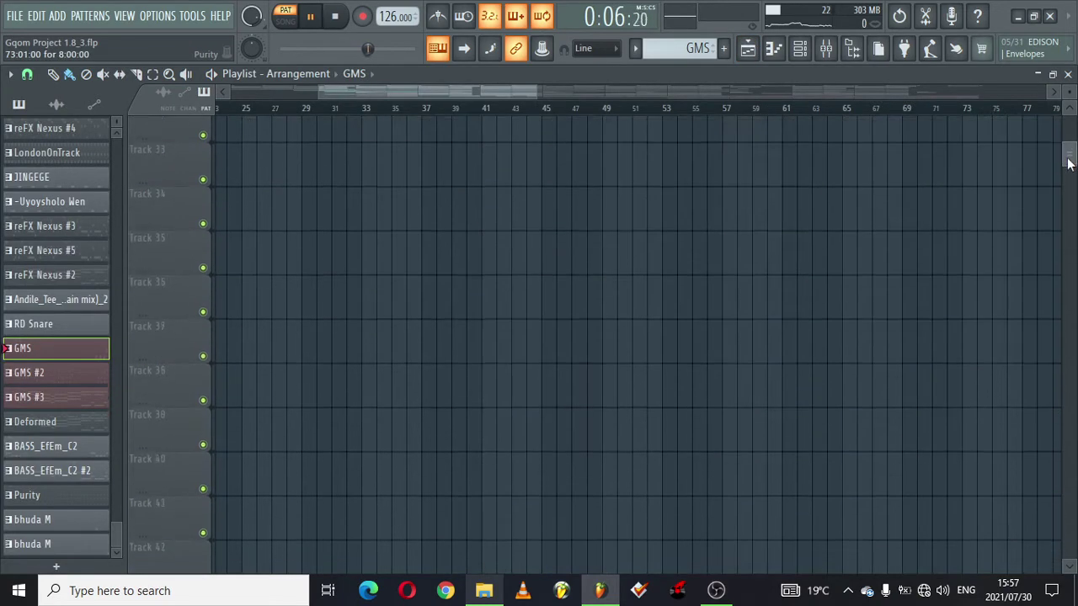
{"action": "scroll", "coordinate": [868, 486], "scroll_direction": "up", "scroll_amount": 8}
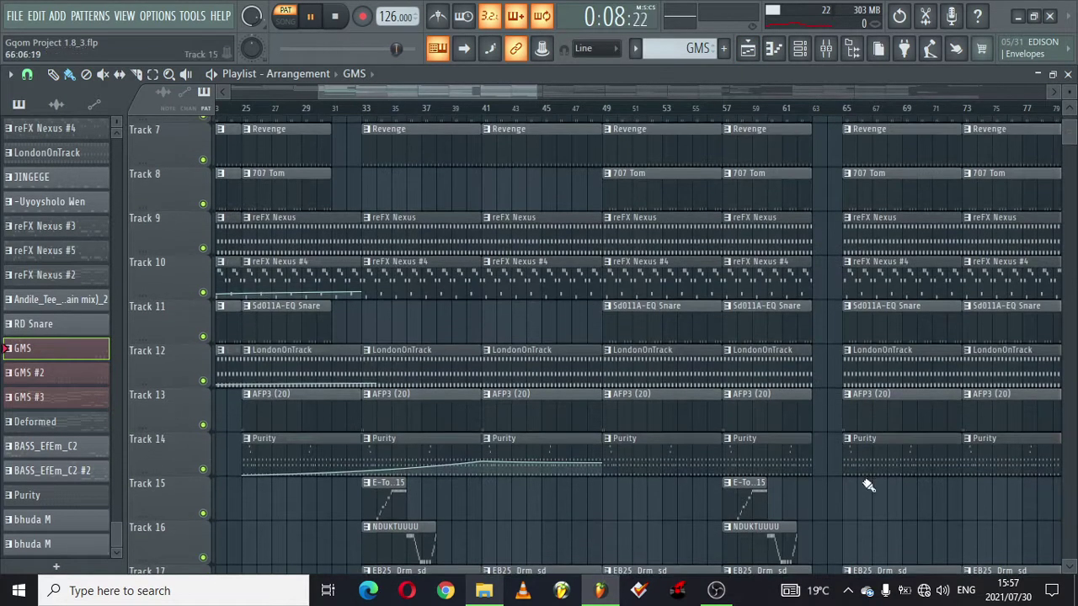
{"action": "left_click_drag", "start_coordinate": [1071, 135], "coordinate": [1071, 146]}
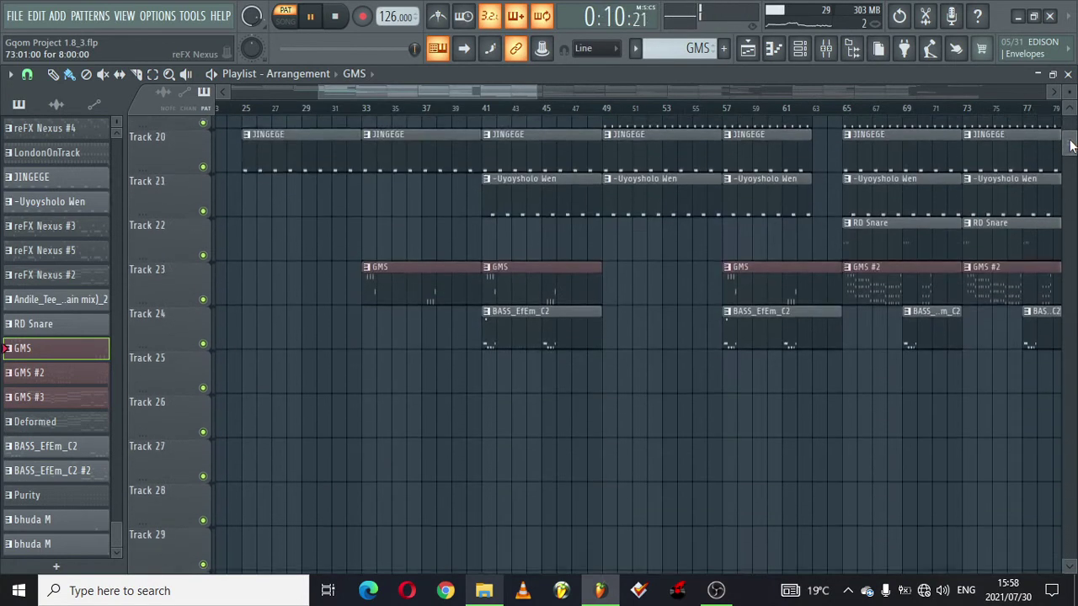
{"action": "double_click", "coordinate": [765, 339]}
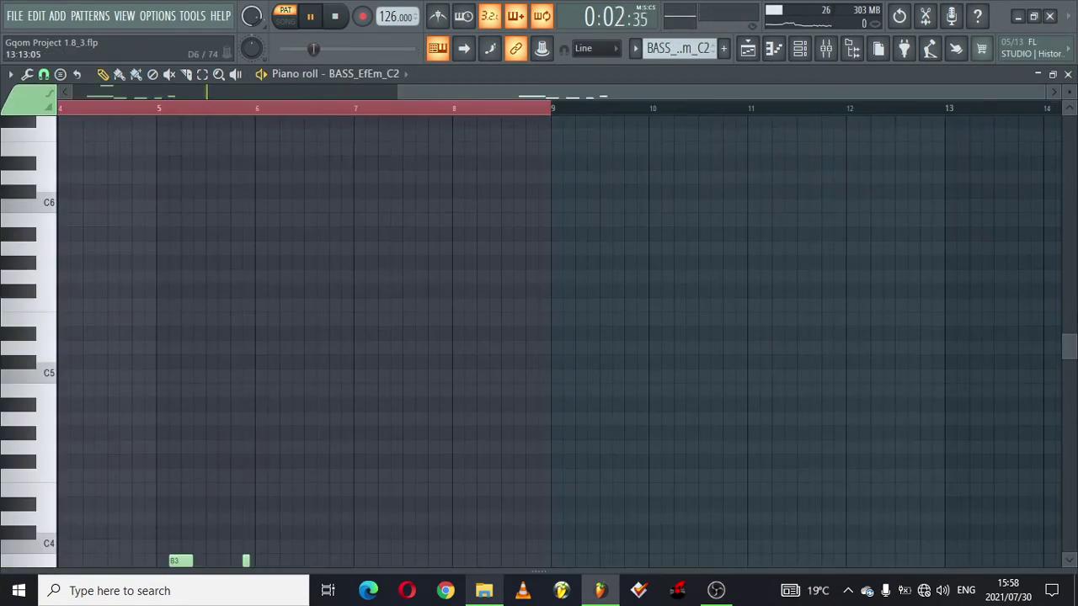
{"action": "left_click_drag", "start_coordinate": [1071, 333], "coordinate": [1070, 374]}
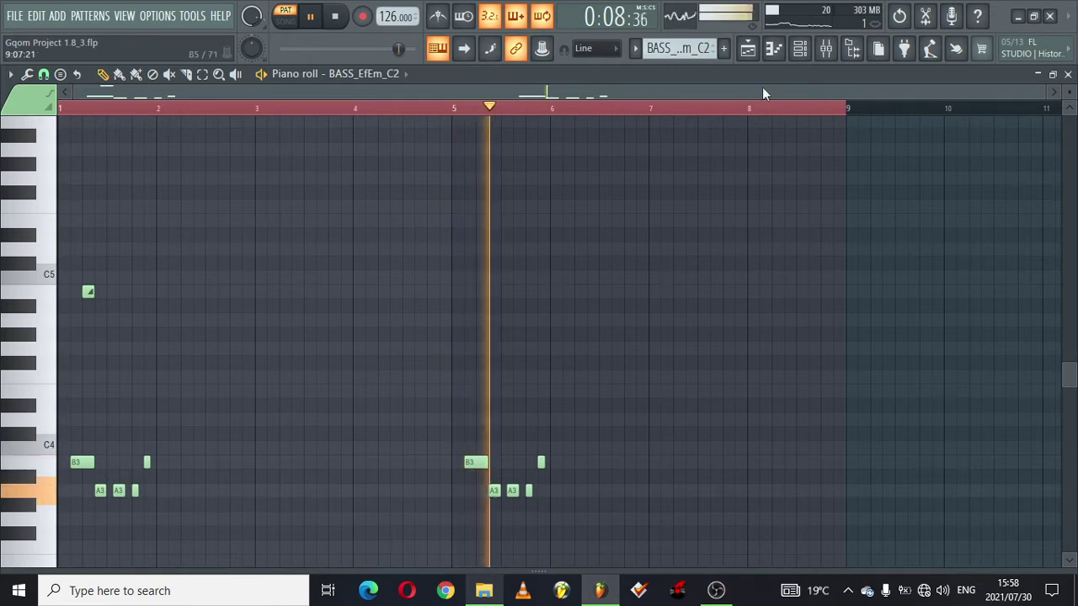
{"action": "left_click", "coordinate": [747, 48]}
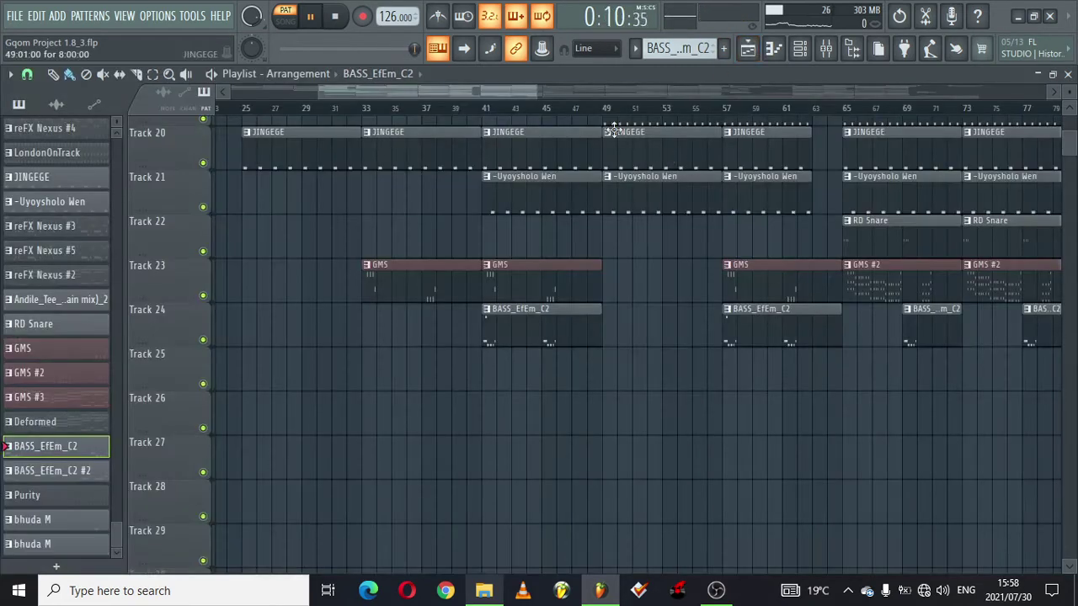
Step: Open the GMS #2 pattern from Track 23, examine its chord notes up close in the piano roll, and return to the playlist
{"action": "double_click", "coordinate": [519, 286]}
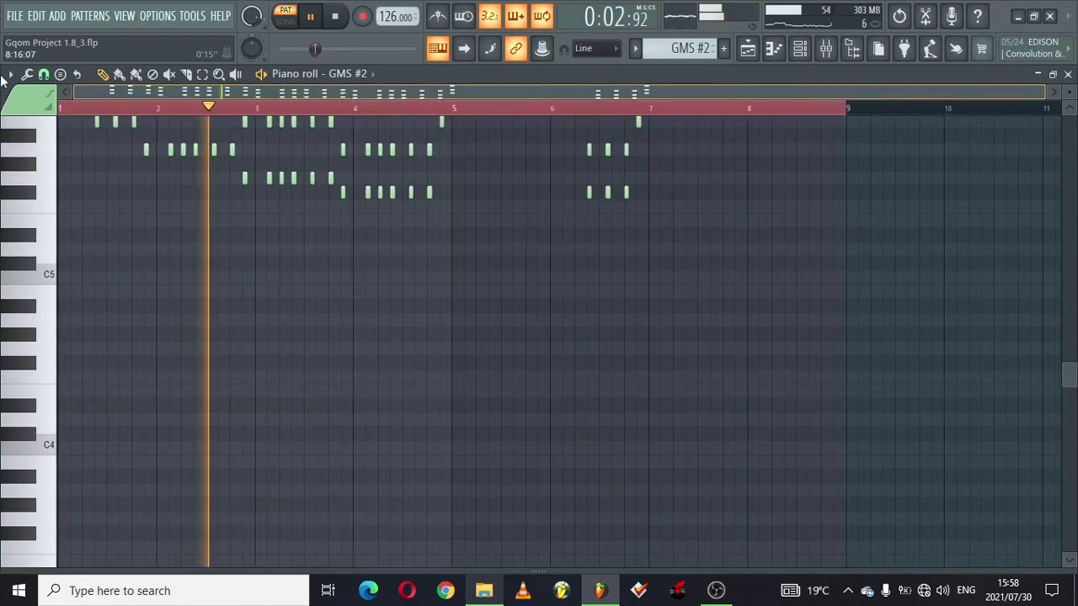
{"action": "left_click_drag", "start_coordinate": [1072, 382], "coordinate": [1069, 308]}
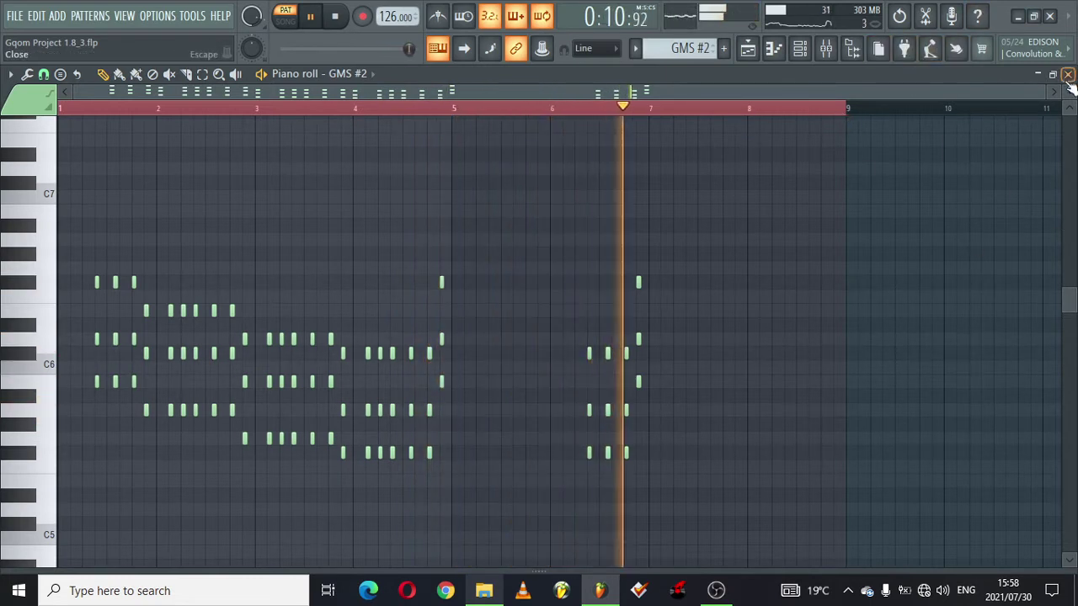
{"action": "left_click_drag", "start_coordinate": [1057, 91], "coordinate": [426, 59]}
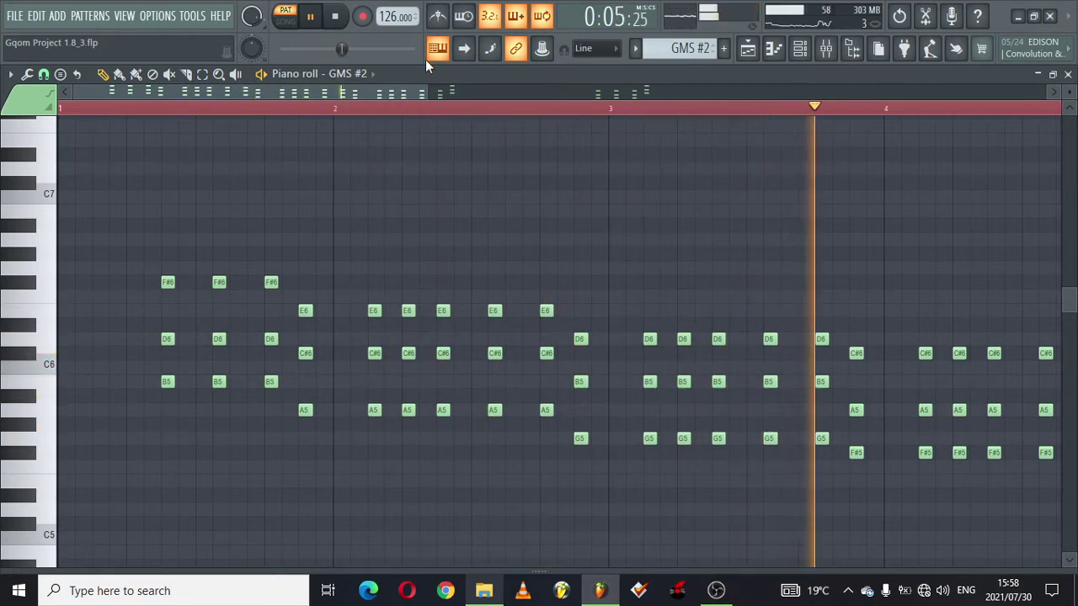
{"action": "left_click", "coordinate": [748, 49]}
Step: Open the GMS #3 pattern from Track 23, examine its chords through all eight bars in the piano roll, and return to the playlist
{"action": "left_click_drag", "start_coordinate": [530, 88], "coordinate": [624, 91]}
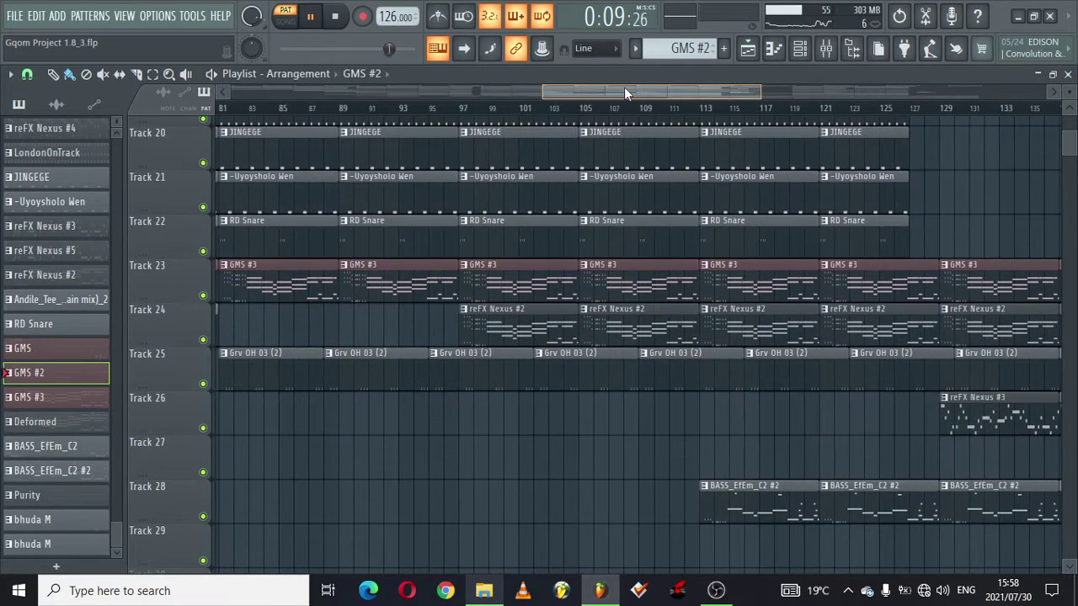
{"action": "double_click", "coordinate": [293, 288]}
{"action": "left_click_drag", "start_coordinate": [597, 88], "coordinate": [92, 125]}
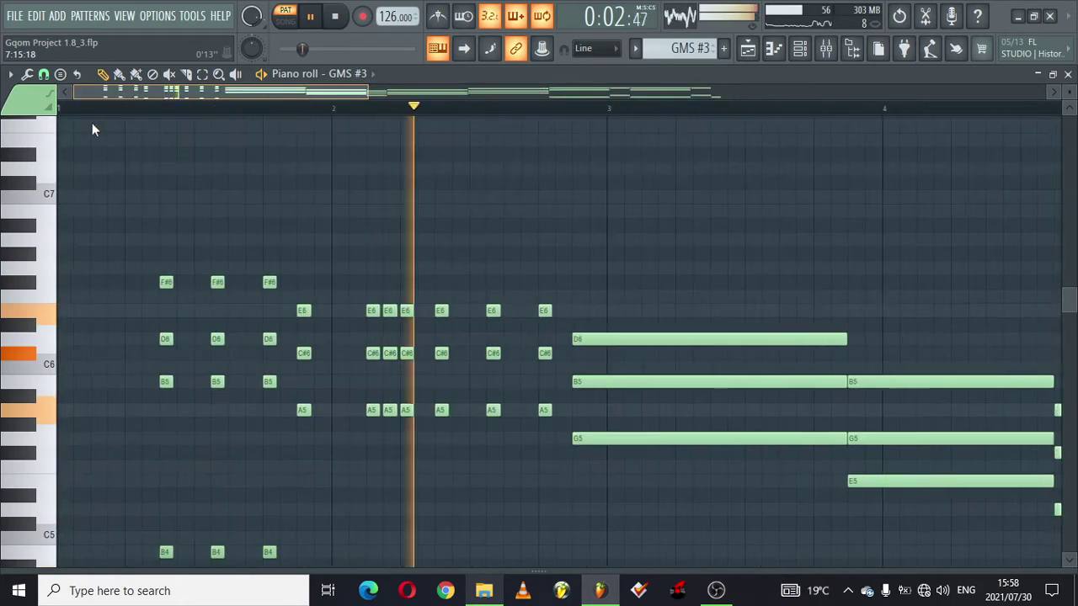
{"action": "left_click_drag", "start_coordinate": [366, 88], "coordinate": [609, 88]}
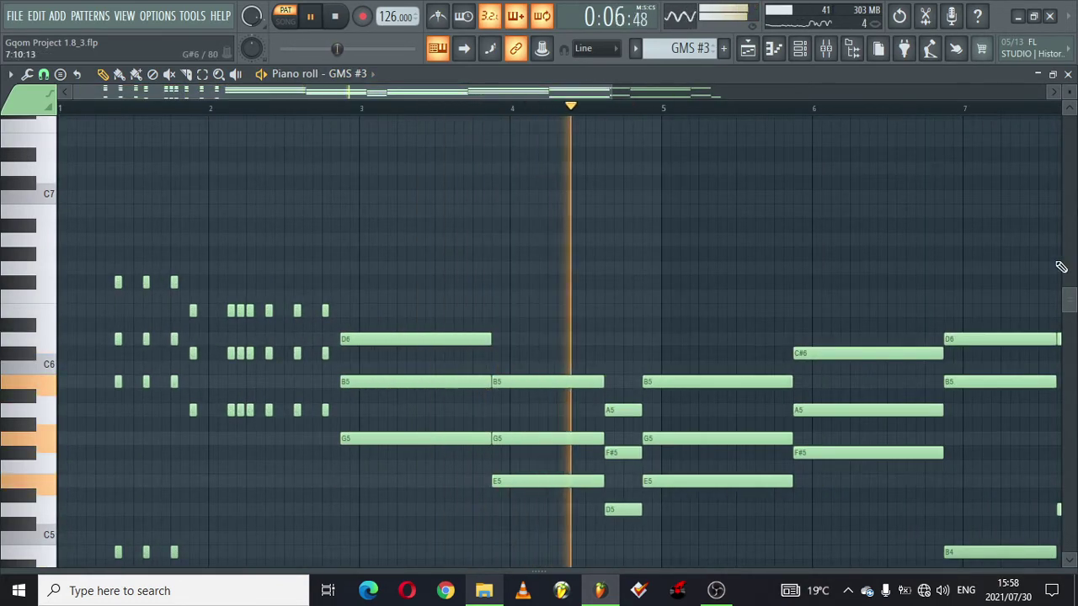
{"action": "left_click_drag", "start_coordinate": [1072, 304], "coordinate": [1075, 328]}
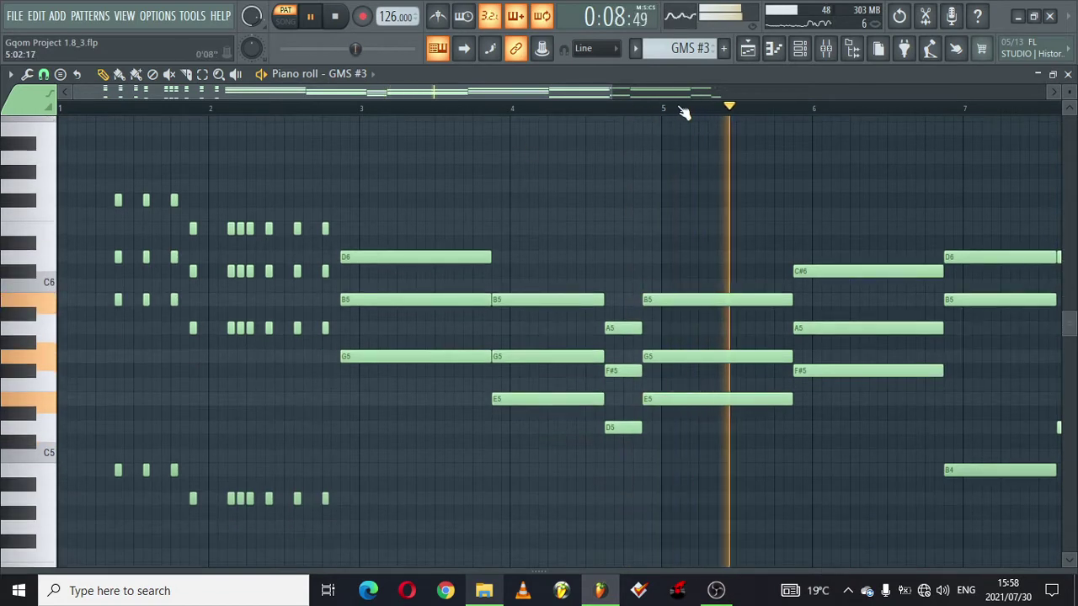
{"action": "left_click_drag", "start_coordinate": [609, 92], "coordinate": [931, 88]}
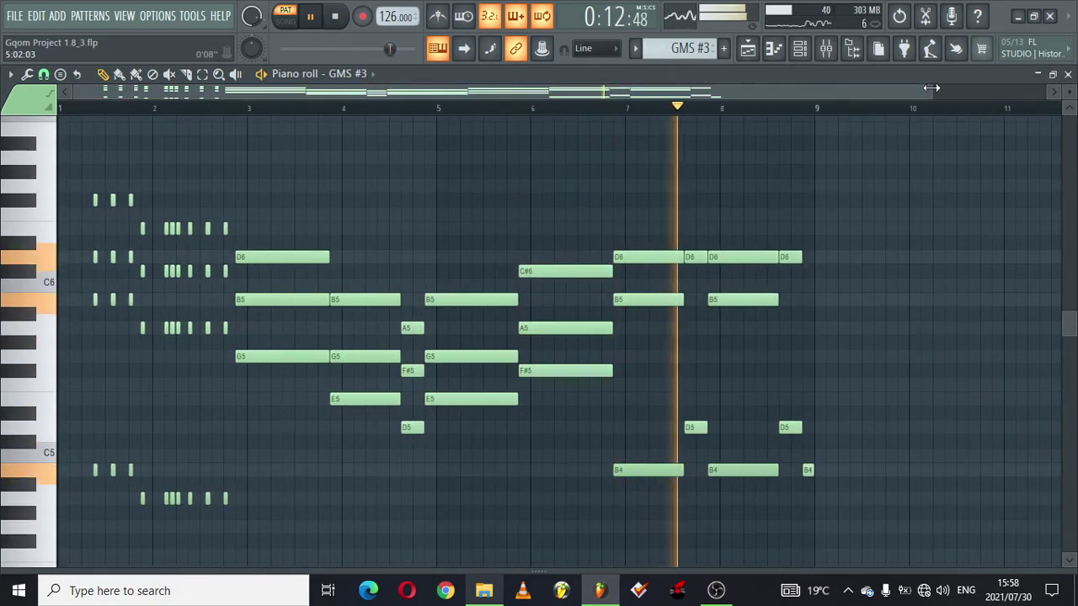
{"action": "left_click", "coordinate": [757, 53]}
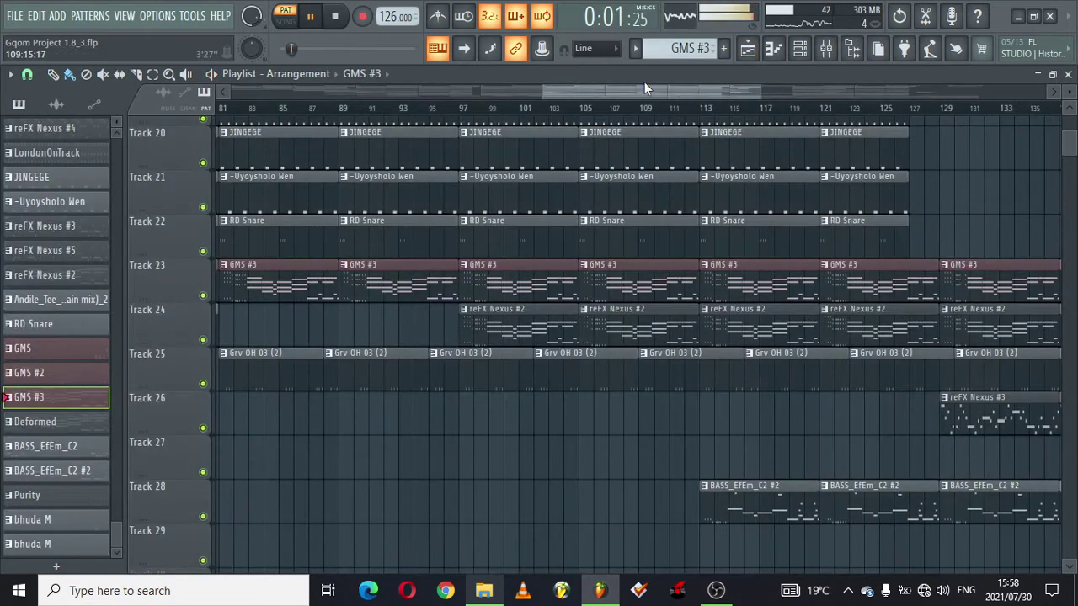
Step: Play the reFX Nexus #2 pattern from Track 24, examine its notes in the piano roll, and return to the playlist
{"action": "left_click", "coordinate": [668, 309]}
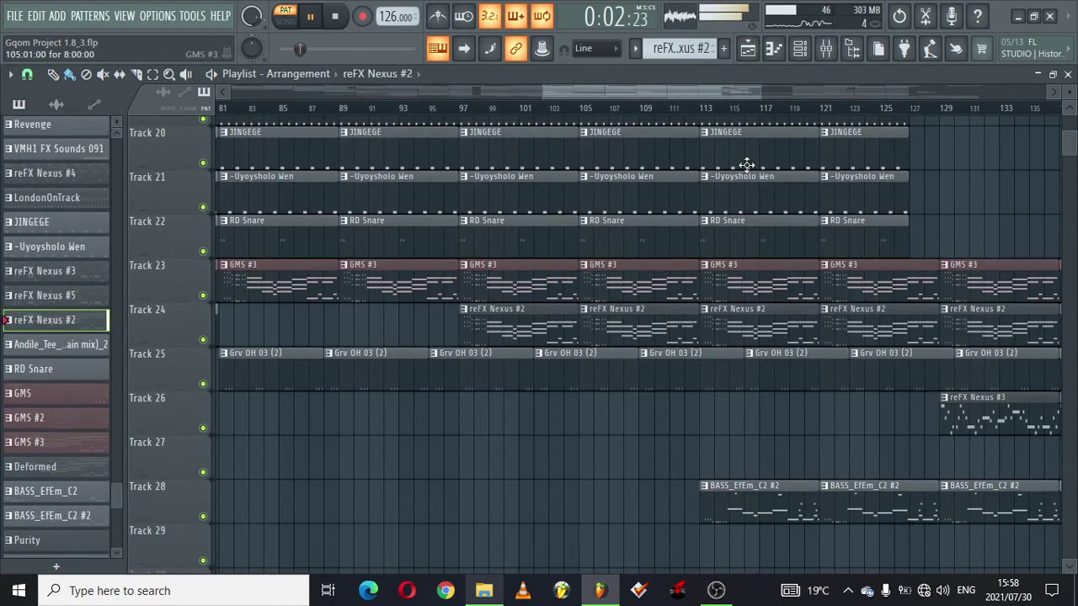
{"action": "double_click", "coordinate": [662, 332]}
{"action": "left_click_drag", "start_coordinate": [574, 91], "coordinate": [263, 87]}
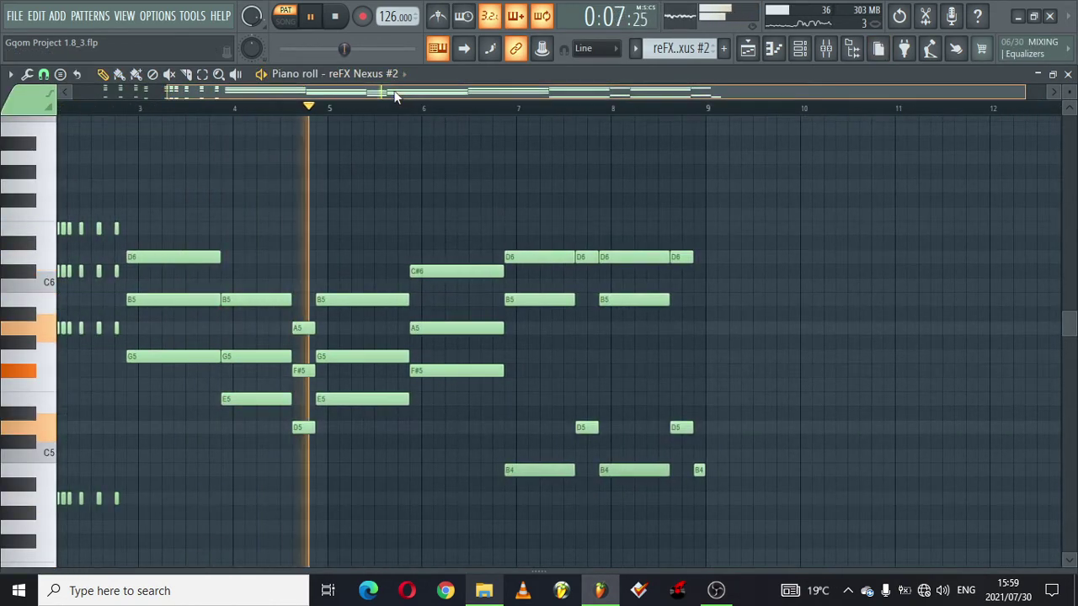
{"action": "left_click_drag", "start_coordinate": [394, 91], "coordinate": [414, 90]}
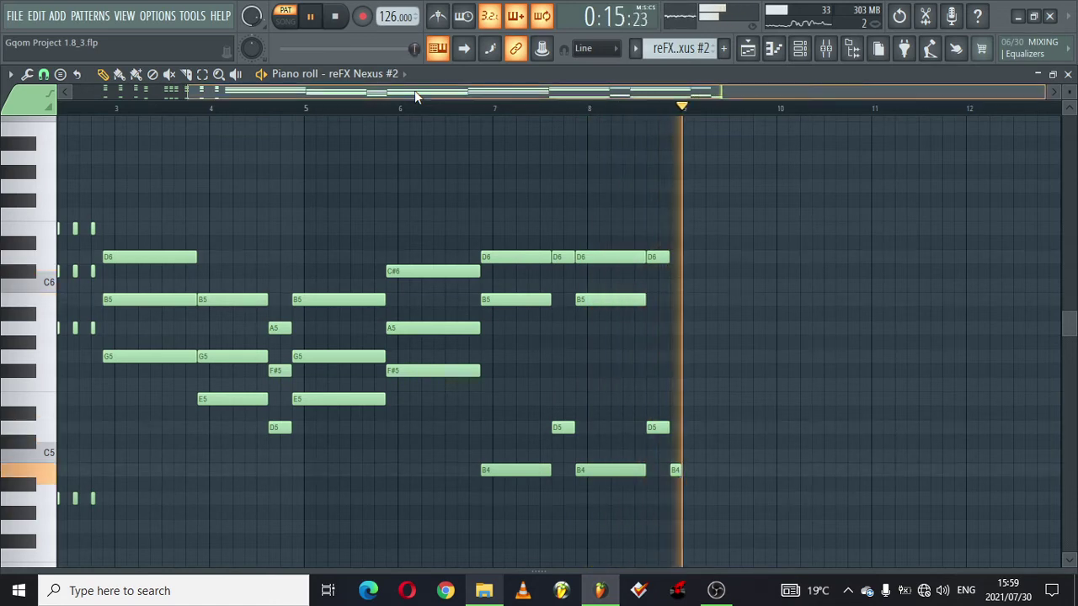
{"action": "left_click", "coordinate": [760, 53]}
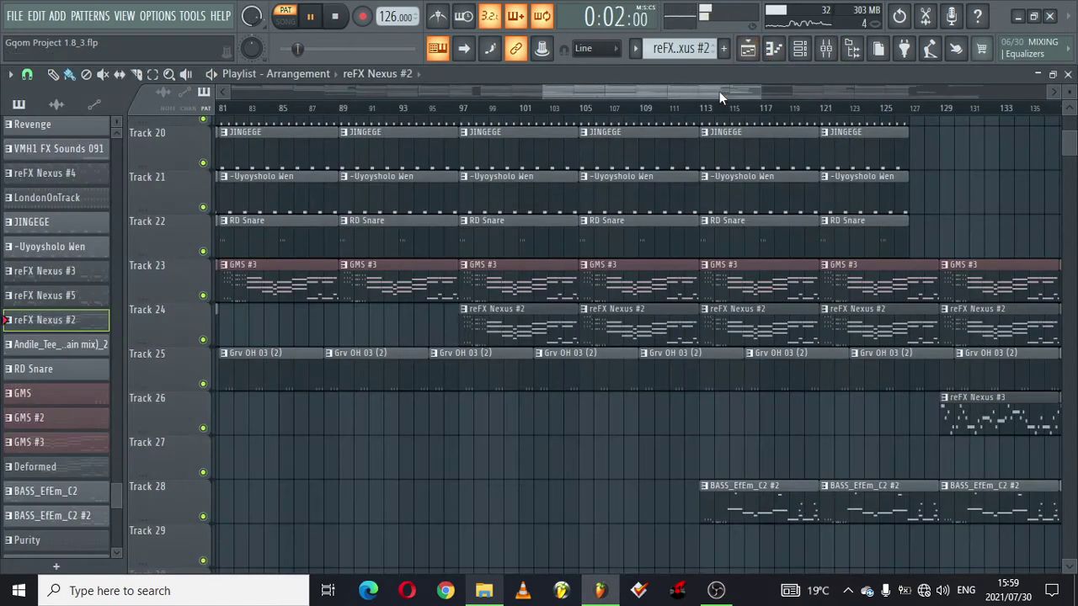
Step: Play the BASS_EfEm_C2 #2 pattern from Track 28, examine its notes in the piano roll, and return to the playlist
{"action": "left_click_drag", "start_coordinate": [727, 92], "coordinate": [842, 87]}
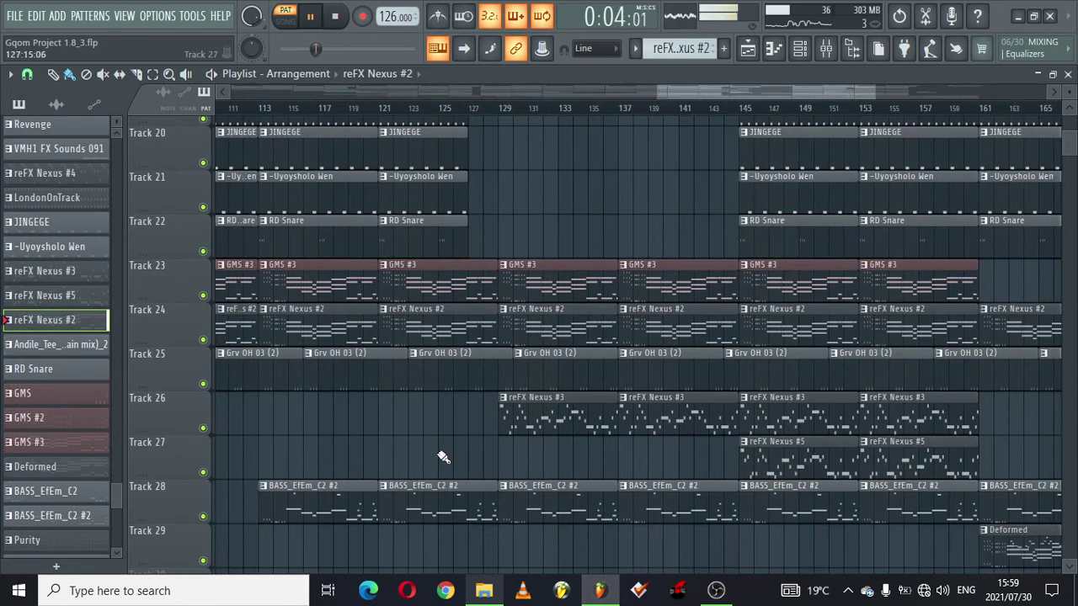
{"action": "left_click", "coordinate": [288, 508]}
{"action": "key", "text": "space"}
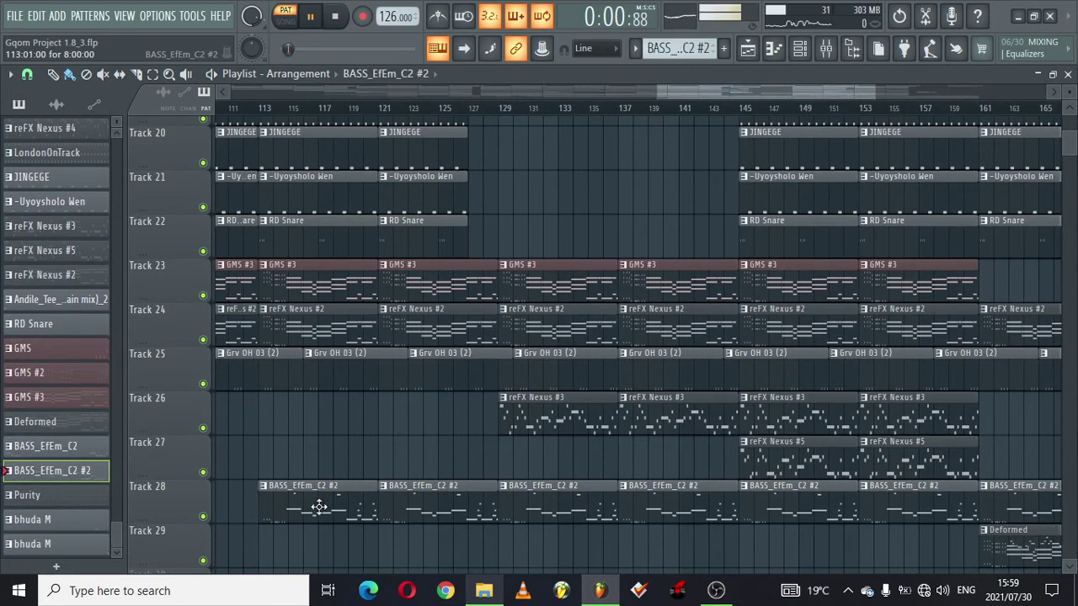
{"action": "double_click", "coordinate": [321, 506]}
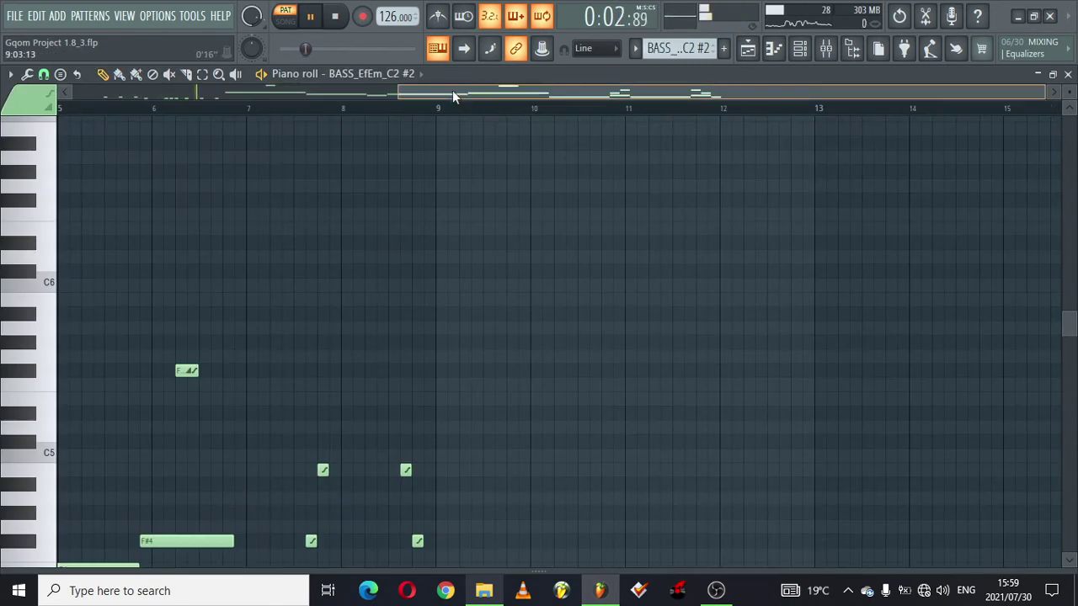
{"action": "left_click_drag", "start_coordinate": [452, 90], "coordinate": [182, 100]}
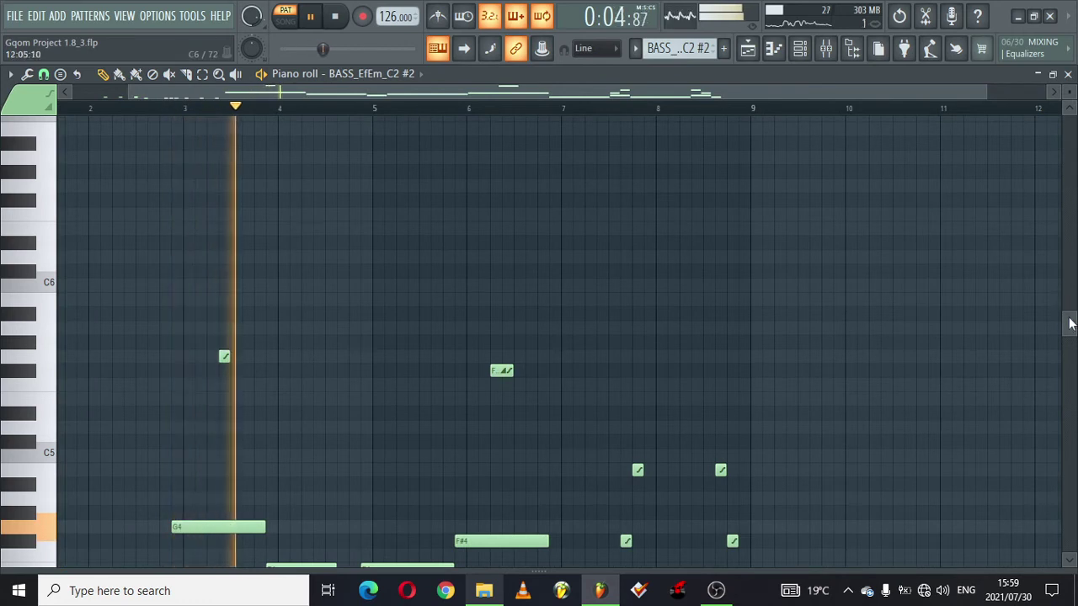
{"action": "left_click_drag", "start_coordinate": [1068, 312], "coordinate": [1068, 392]}
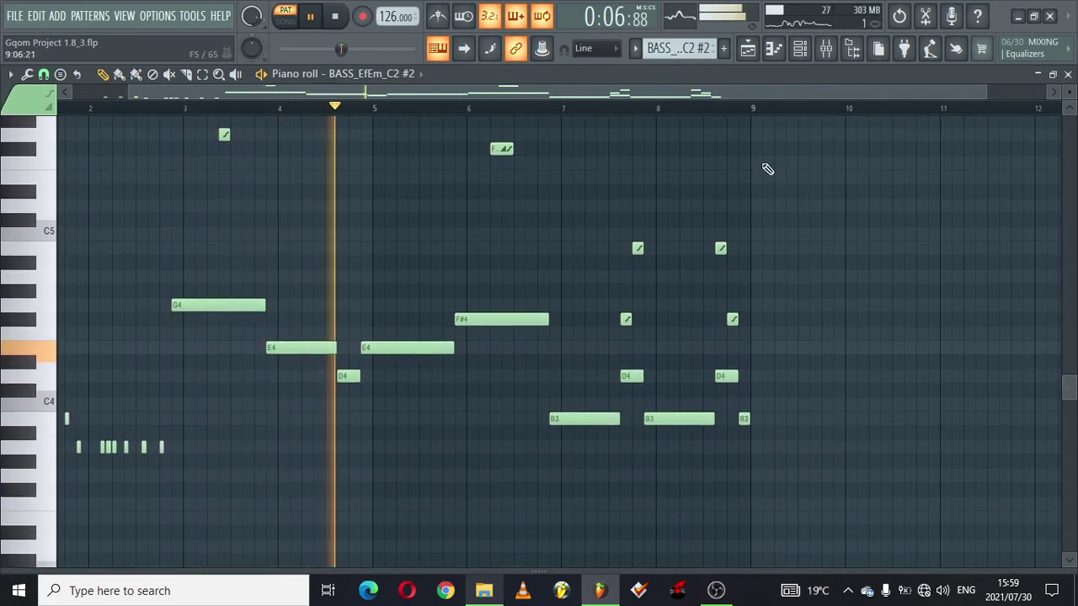
{"action": "left_click_drag", "start_coordinate": [536, 88], "coordinate": [566, 87]}
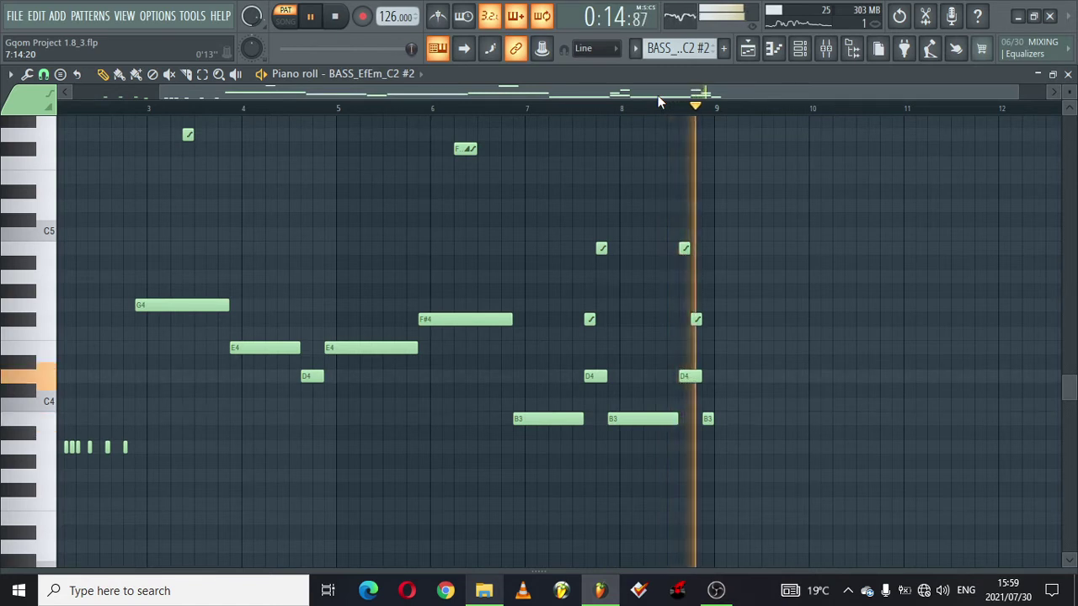
{"action": "left_click", "coordinate": [755, 52]}
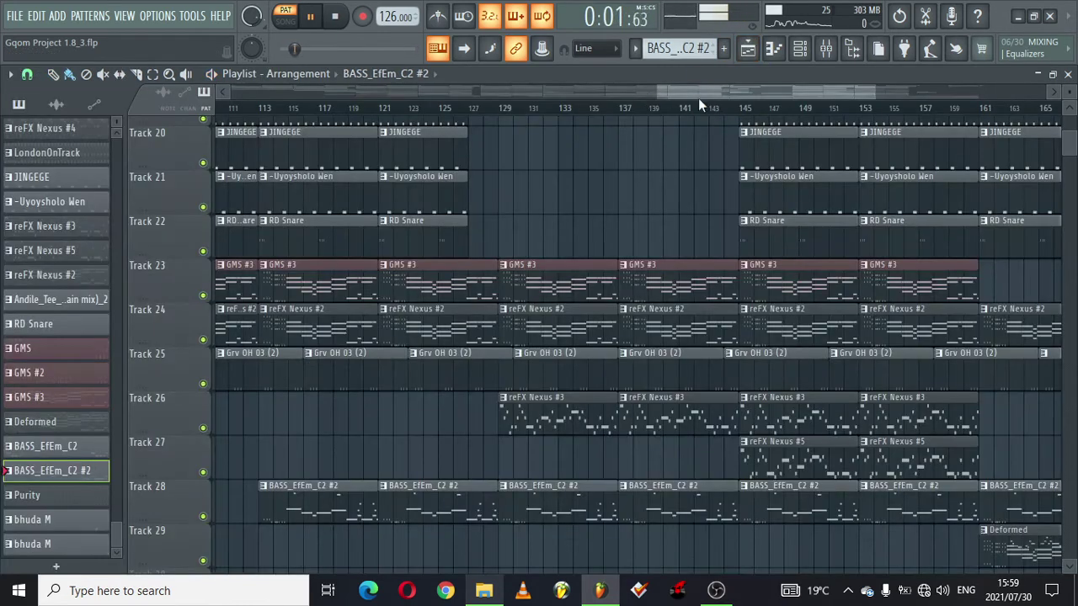
Step: Play the reFX Nexus #3 pattern from Track 26, open it briefly in the piano roll, and return to the playlist
{"action": "left_click_drag", "start_coordinate": [720, 94], "coordinate": [746, 91]}
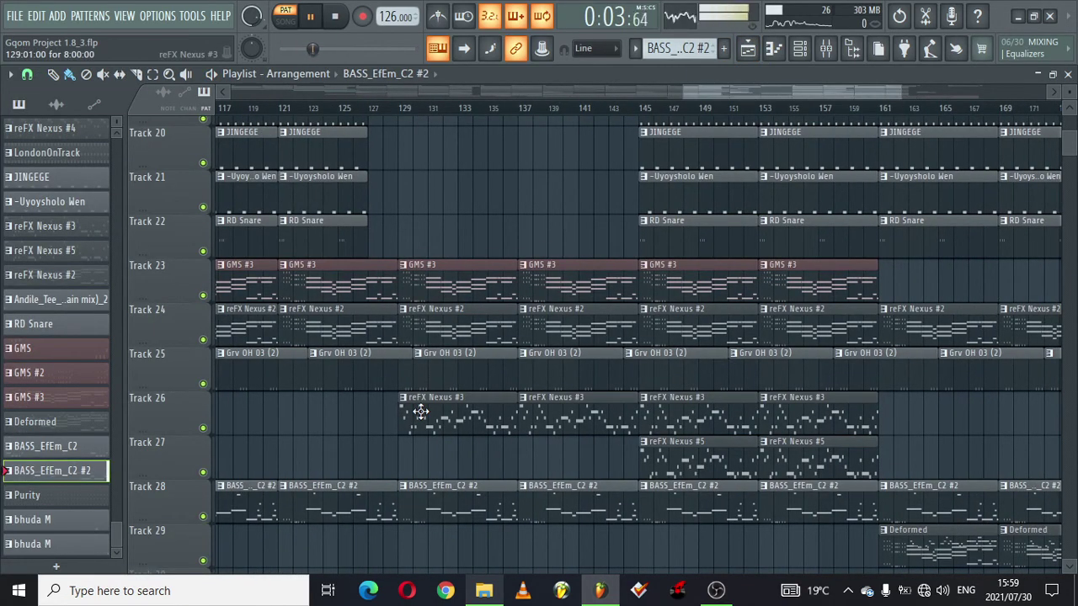
{"action": "left_click", "coordinate": [421, 411]}
{"action": "double_click", "coordinate": [453, 416]}
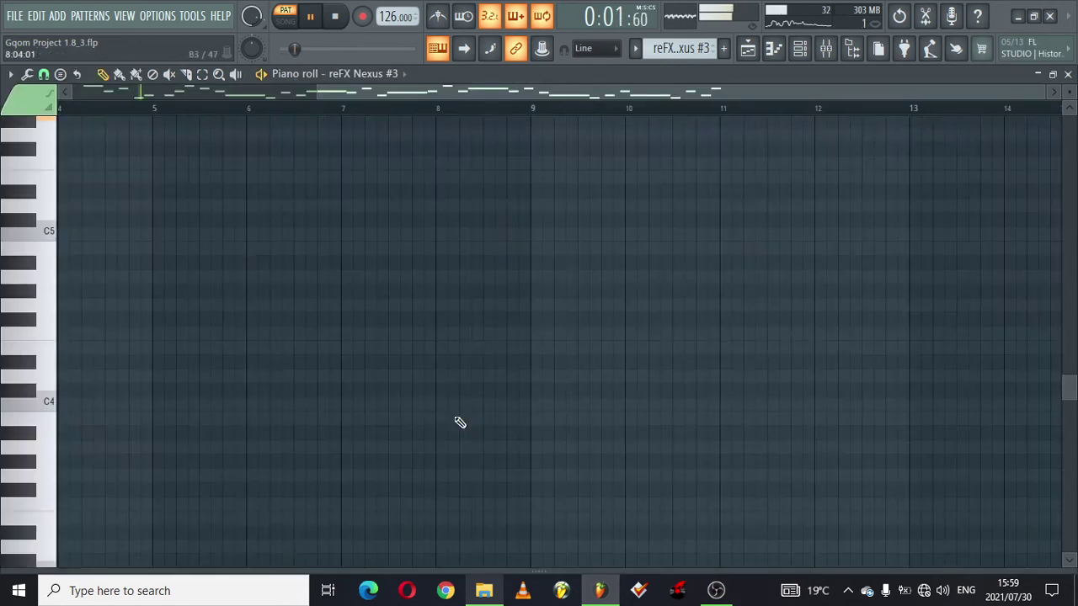
{"action": "left_click", "coordinate": [748, 53]}
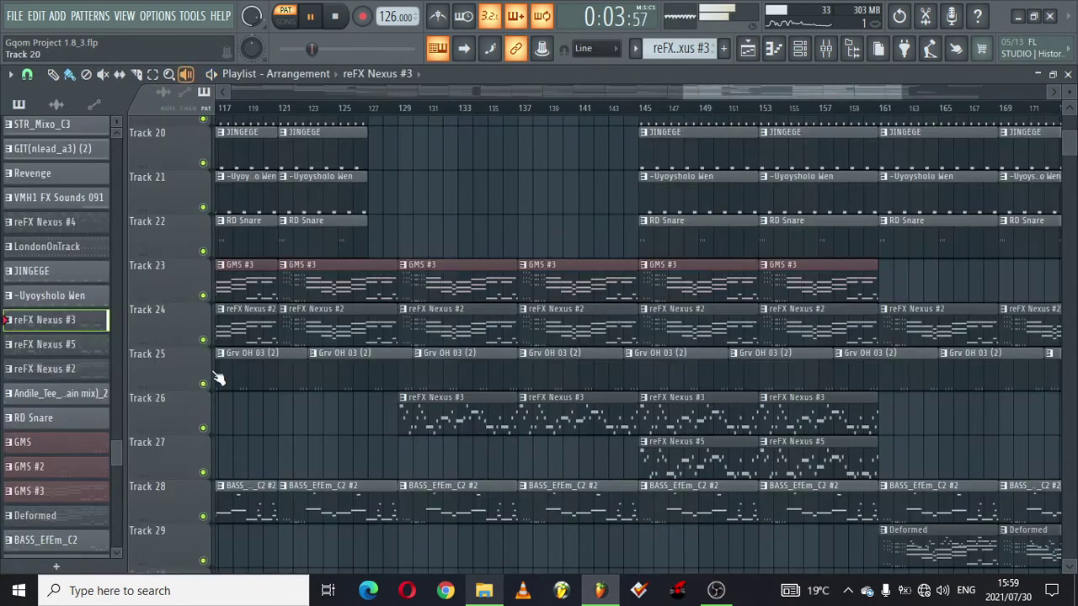
Step: Solo Track 26, play the song from bar 137, and examine the reFX Nexus #3 melody in the piano roll before returning to the playlist
{"action": "right_click", "coordinate": [203, 428]}
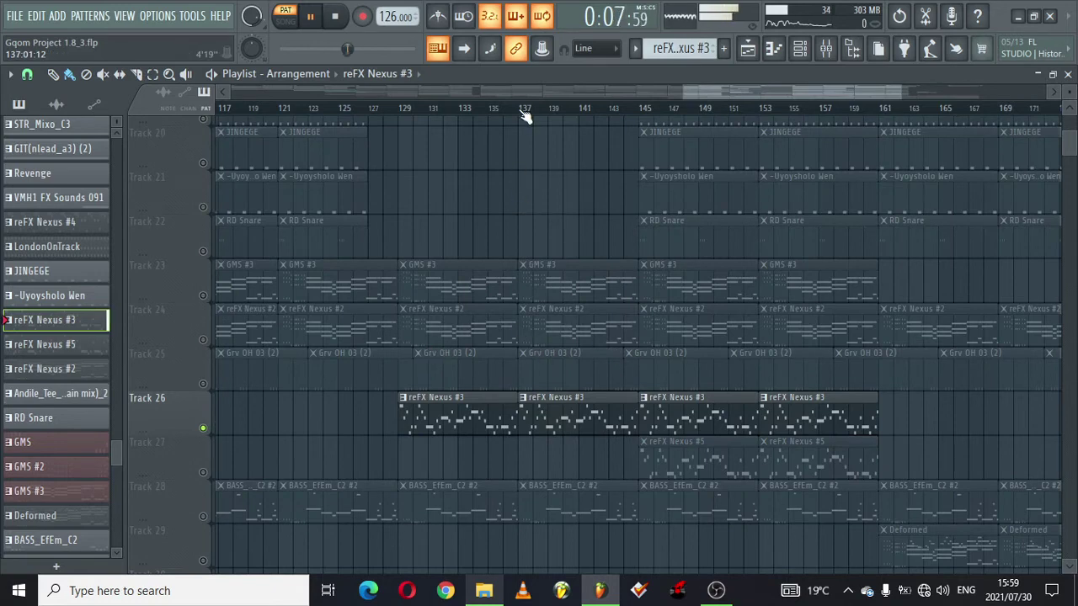
{"action": "double_click", "coordinate": [573, 423]}
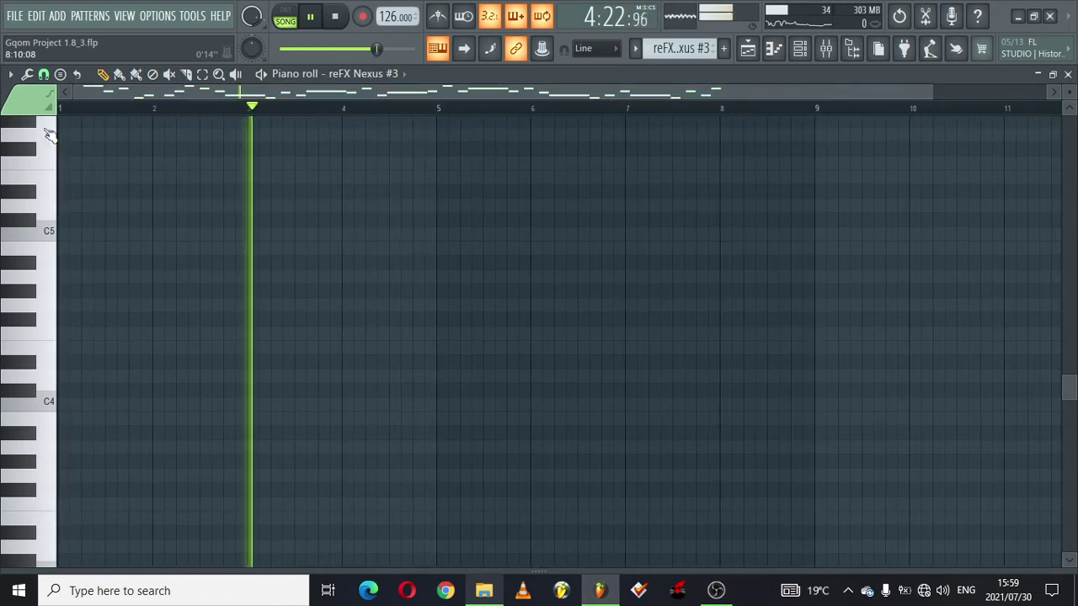
{"action": "left_click_drag", "start_coordinate": [1068, 385], "coordinate": [1071, 309]}
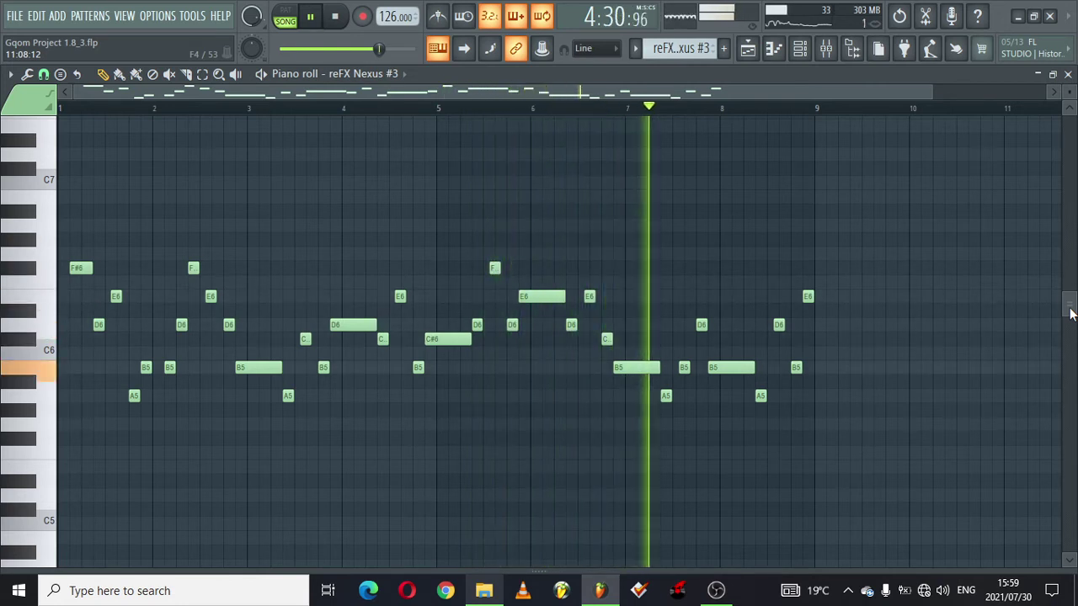
{"action": "left_click", "coordinate": [747, 48]}
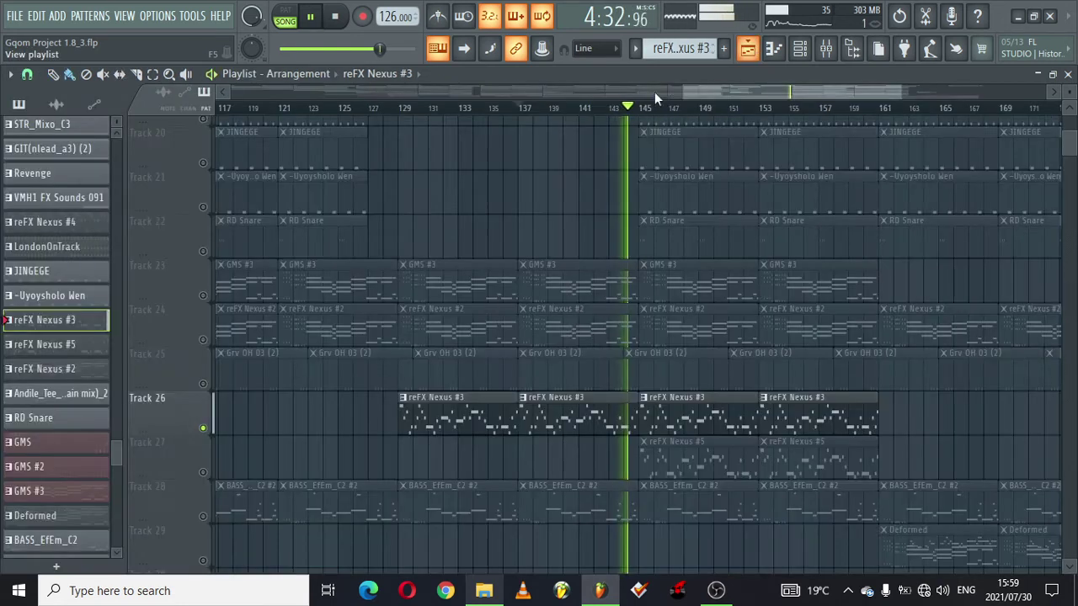
Step: Enable Track 27 alongside Track 26, examine the reFX Nexus #5 notes in the piano roll, and return to the playlist
{"action": "left_click_drag", "start_coordinate": [716, 92], "coordinate": [746, 90]}
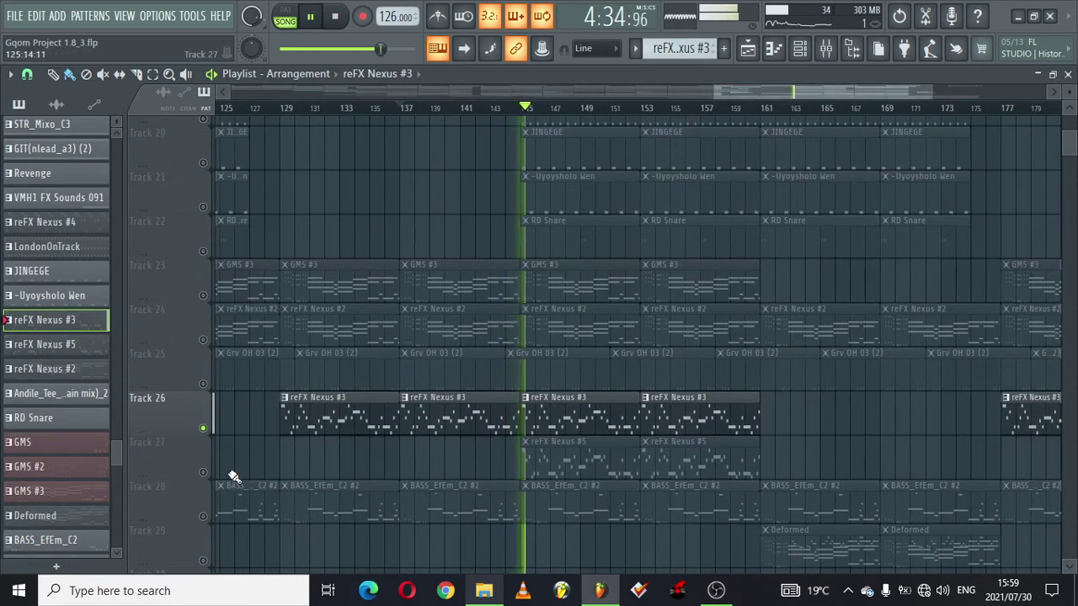
{"action": "double_click", "coordinate": [581, 454]}
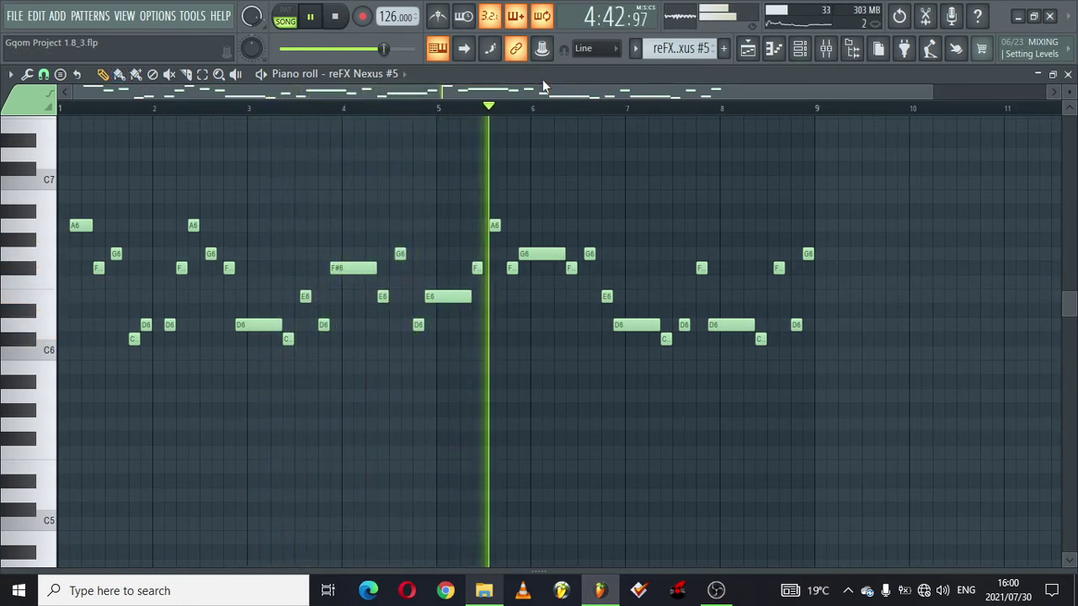
{"action": "left_click", "coordinate": [752, 57]}
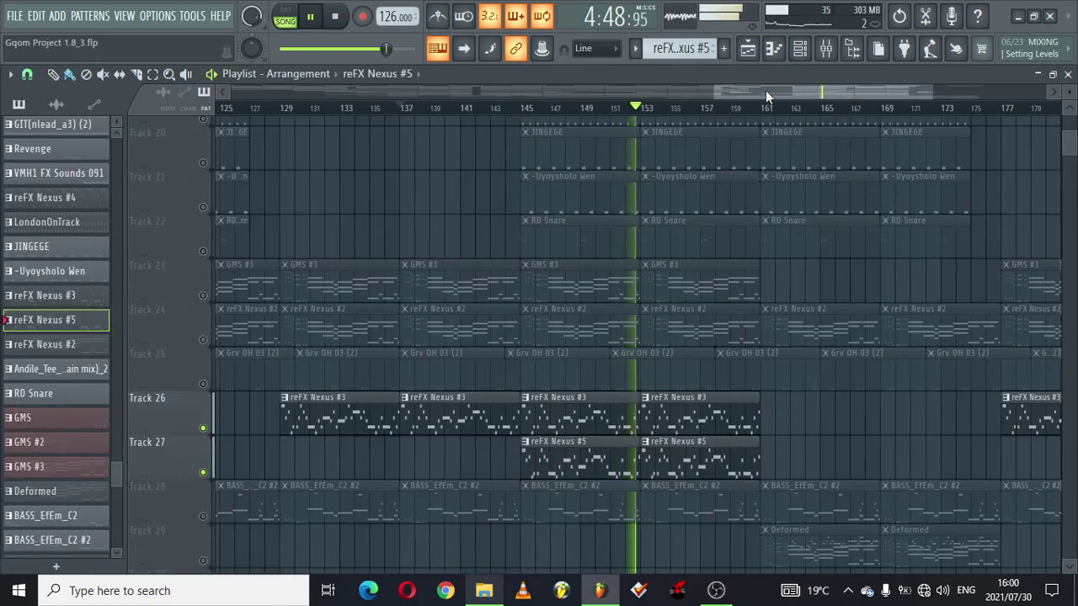
Step: Play the Deformed pattern from Track 29 in pattern mode, examine its full eight bars in the piano roll, and return to the playlist
{"action": "left_click_drag", "start_coordinate": [766, 90], "coordinate": [780, 92]}
{"action": "left_click", "coordinate": [589, 536]}
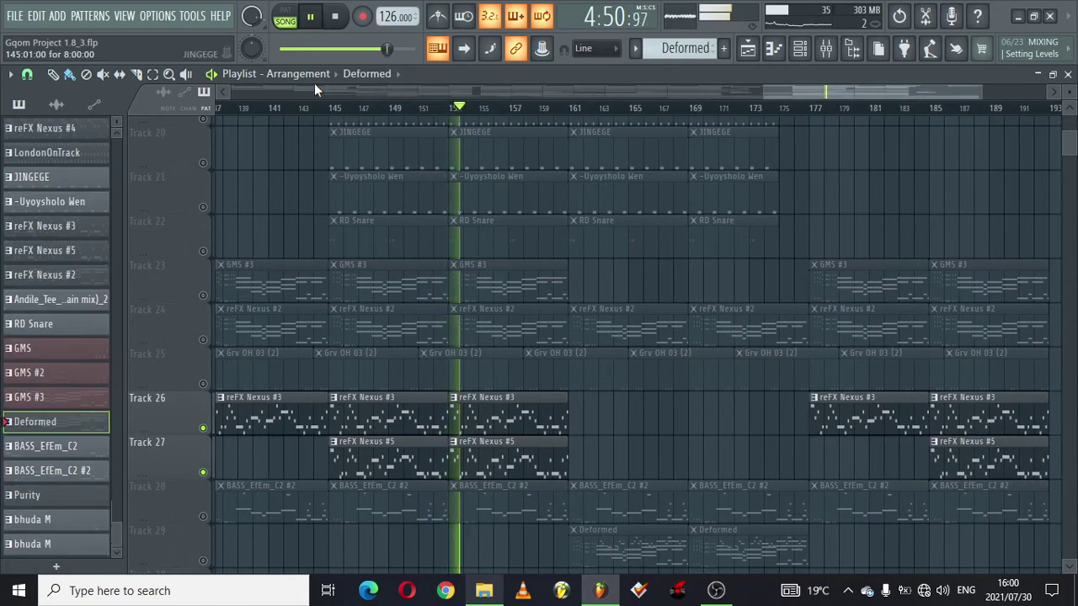
{"action": "left_click", "coordinate": [284, 11]}
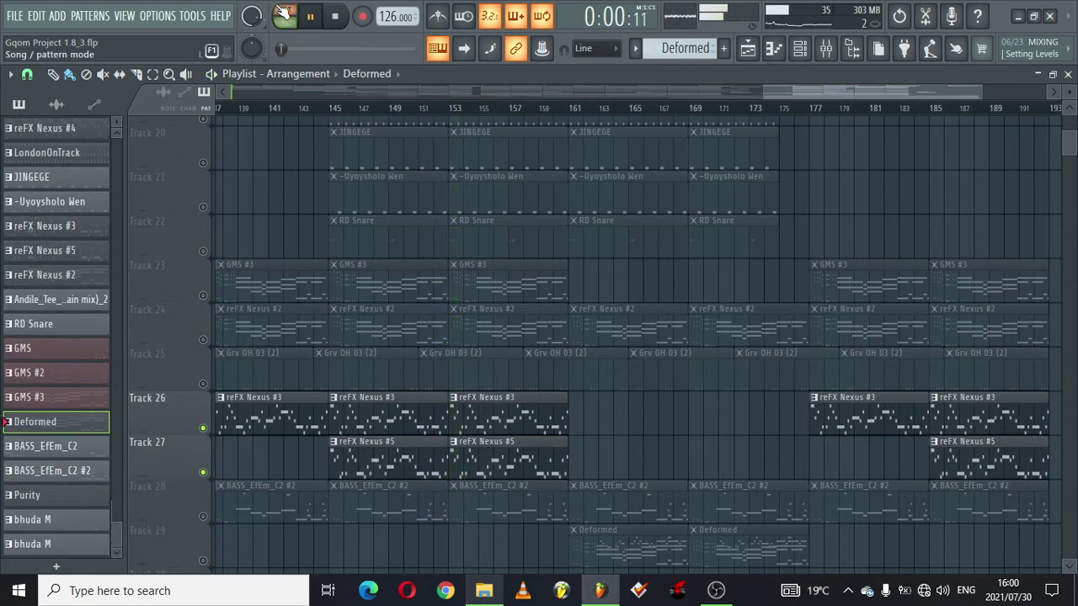
{"action": "double_click", "coordinate": [596, 545]}
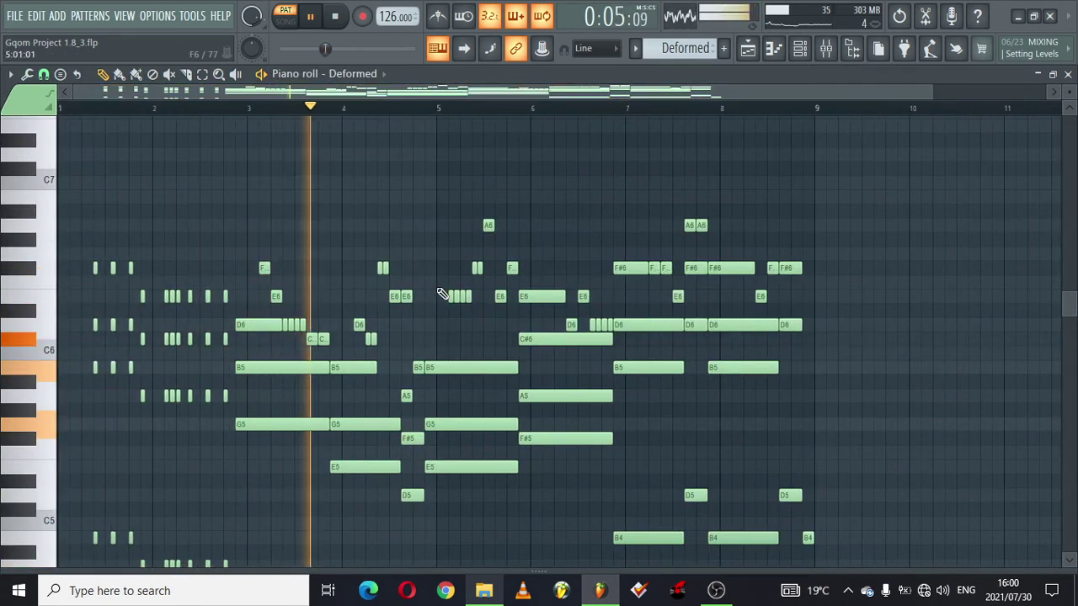
{"action": "scroll", "coordinate": [1071, 309], "scroll_direction": "down", "scroll_amount": 3}
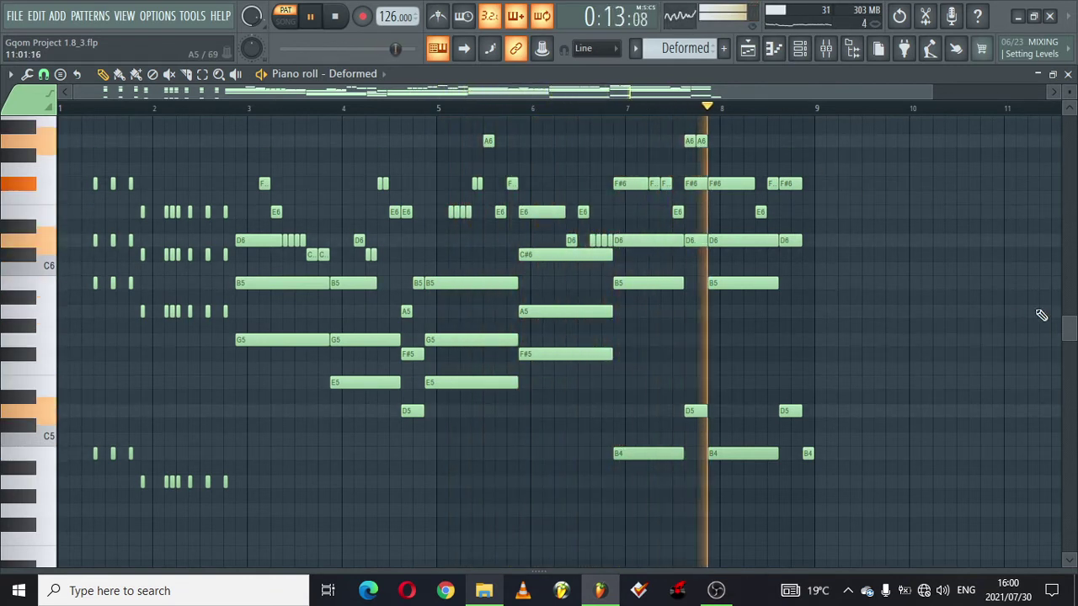
{"action": "scroll", "coordinate": [1071, 308], "scroll_direction": "up", "scroll_amount": 2}
{"action": "left_click_drag", "start_coordinate": [1074, 304], "coordinate": [1072, 321]}
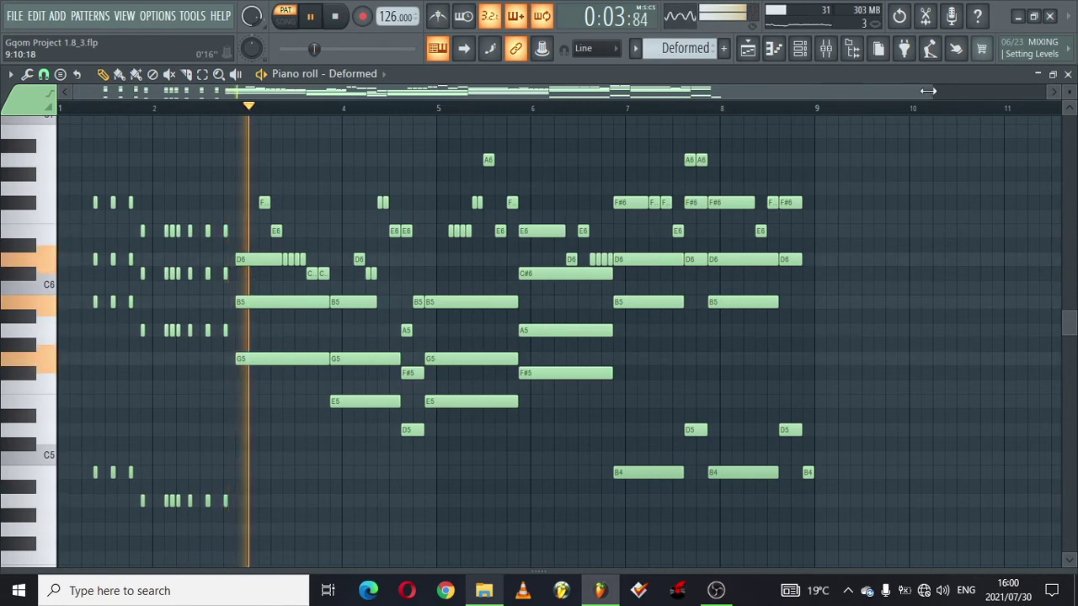
{"action": "left_click_drag", "start_coordinate": [931, 90], "coordinate": [721, 87]}
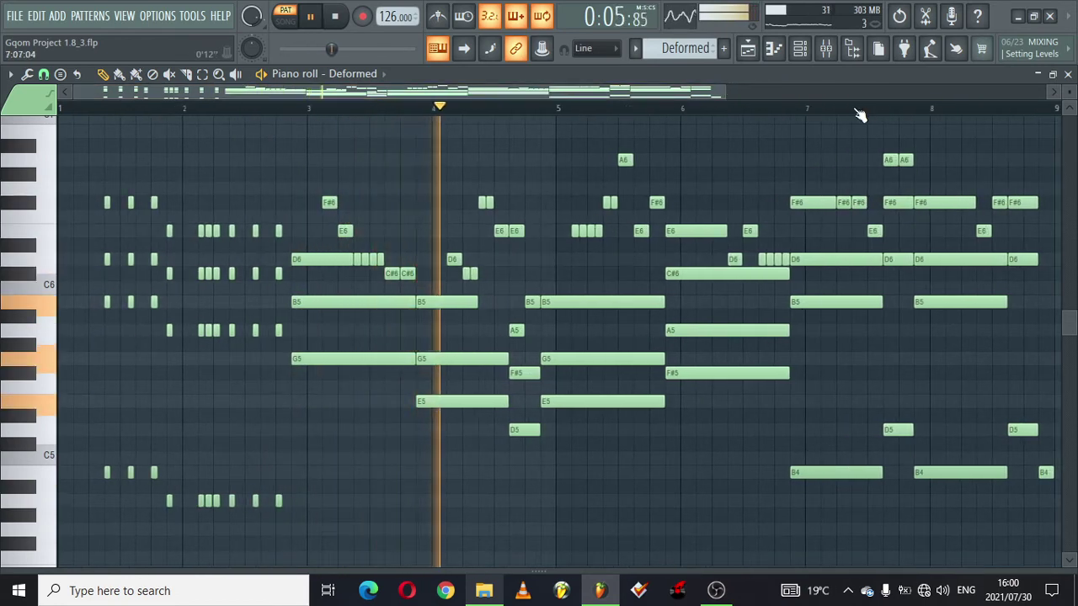
{"action": "left_click", "coordinate": [749, 49]}
Step: Re-enable all playlist tracks and play the full arrangement in song mode from bar 121, showing the first tracks
{"action": "left_click_drag", "start_coordinate": [796, 93], "coordinate": [847, 90]}
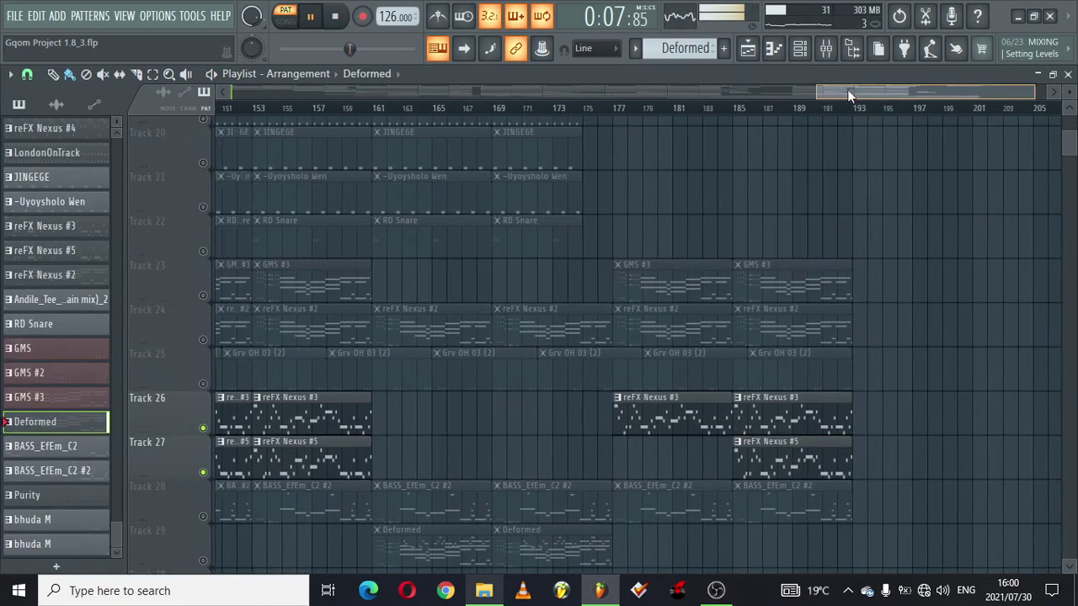
{"action": "left_click", "coordinate": [204, 473]}
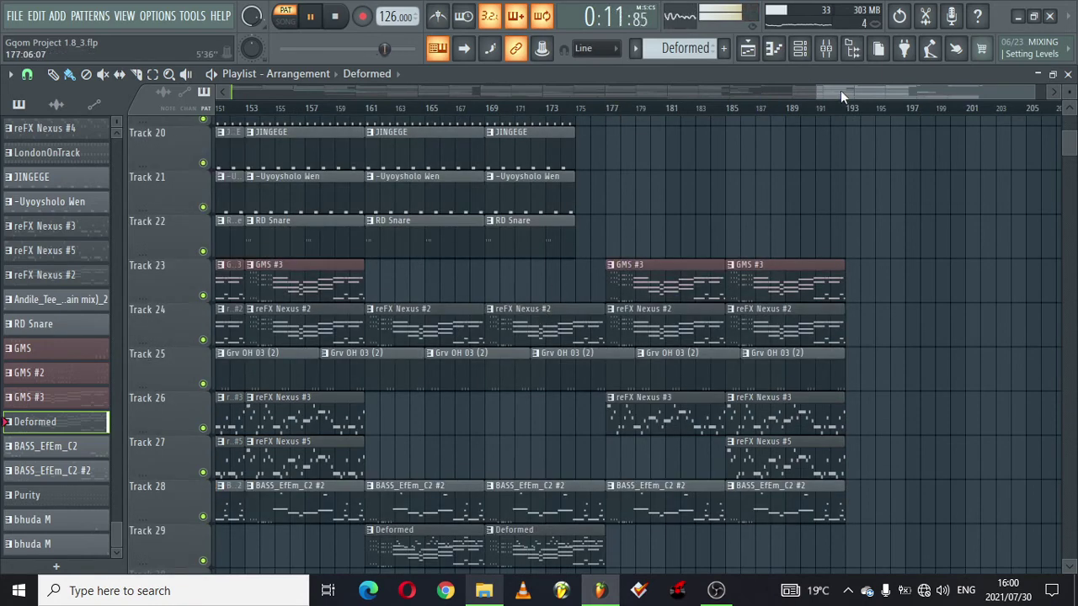
{"action": "left_click_drag", "start_coordinate": [840, 90], "coordinate": [689, 87]}
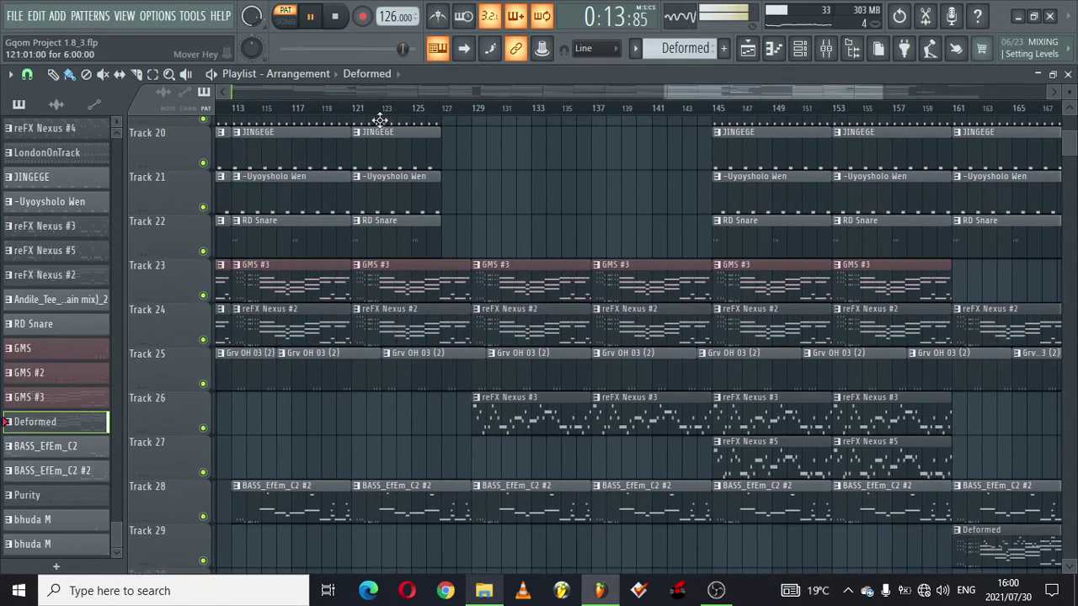
{"action": "left_click", "coordinate": [357, 108]}
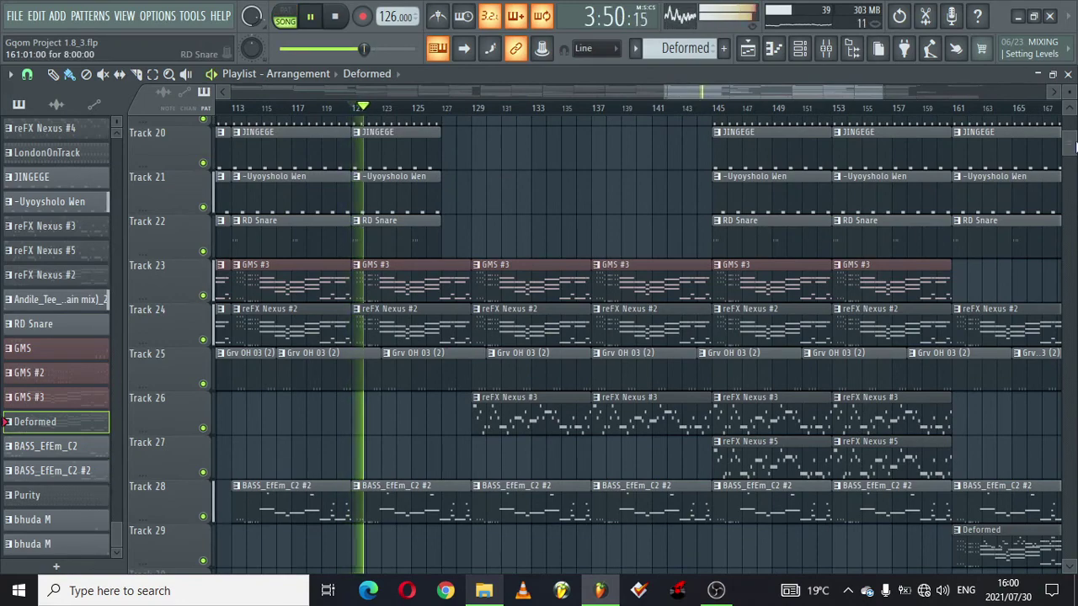
{"action": "left_click_drag", "start_coordinate": [1073, 147], "coordinate": [1068, 10]}
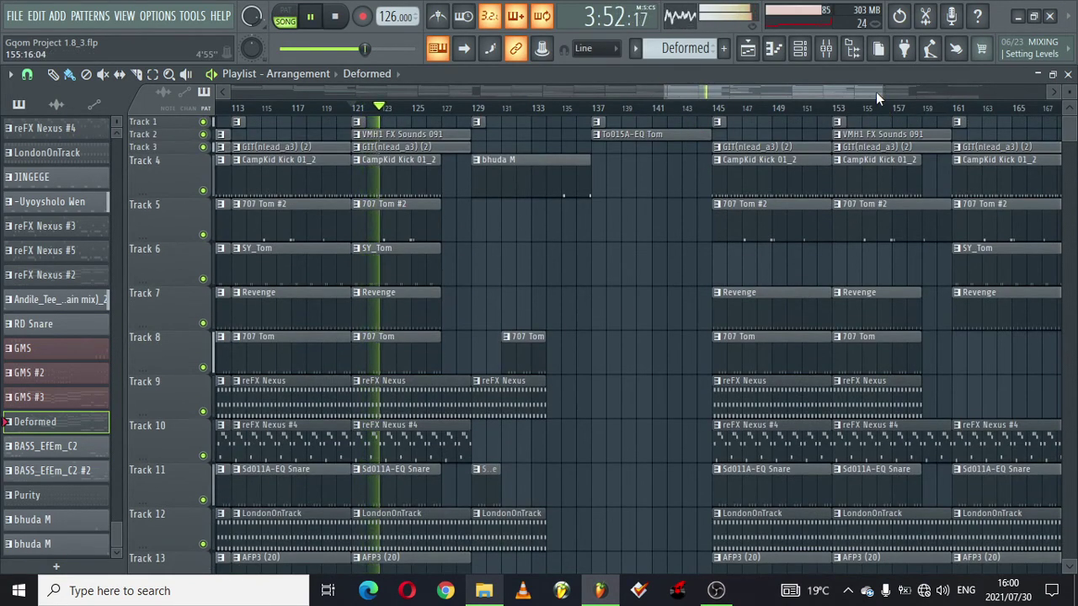
{"action": "left_click_drag", "start_coordinate": [882, 92], "coordinate": [856, 92]}
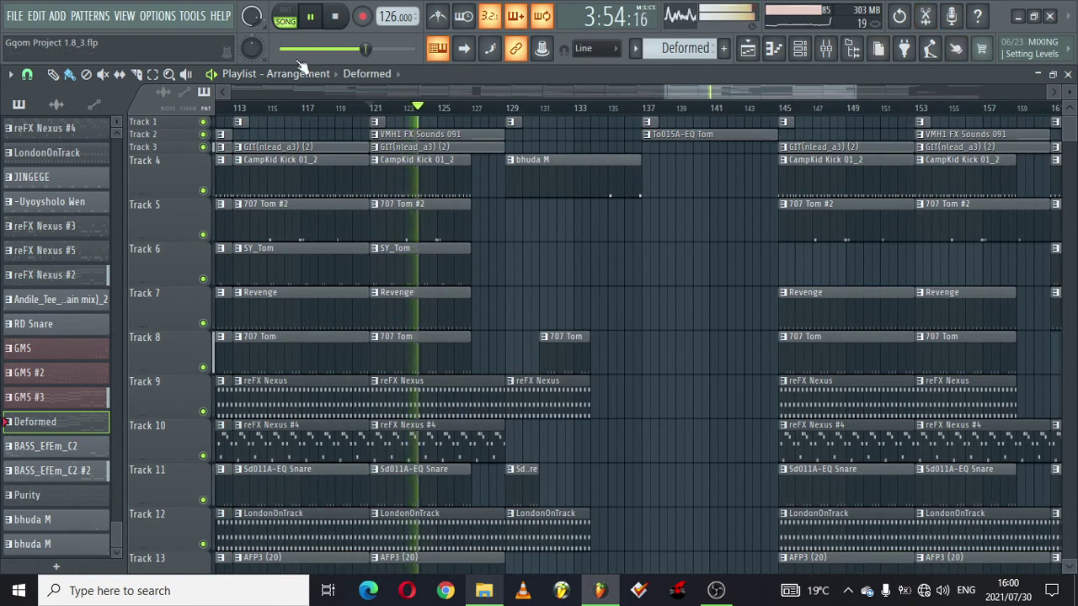
{"action": "left_click", "coordinate": [192, 16]}
{"action": "mouse_move", "coordinate": [162, 21]}
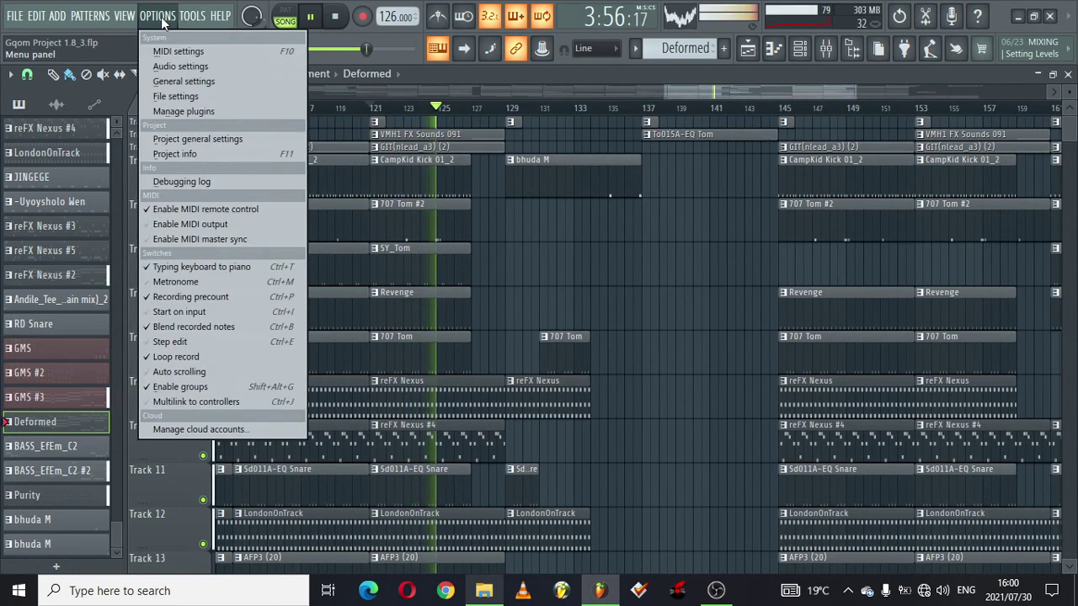
{"action": "mouse_move", "coordinate": [117, 15]}
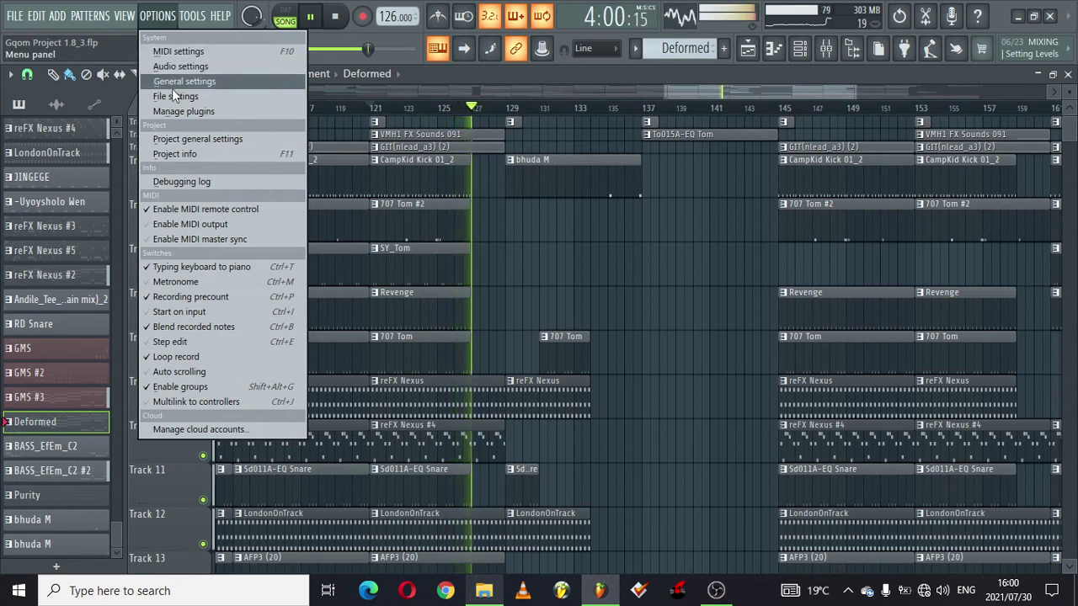
{"action": "left_click", "coordinate": [175, 96]}
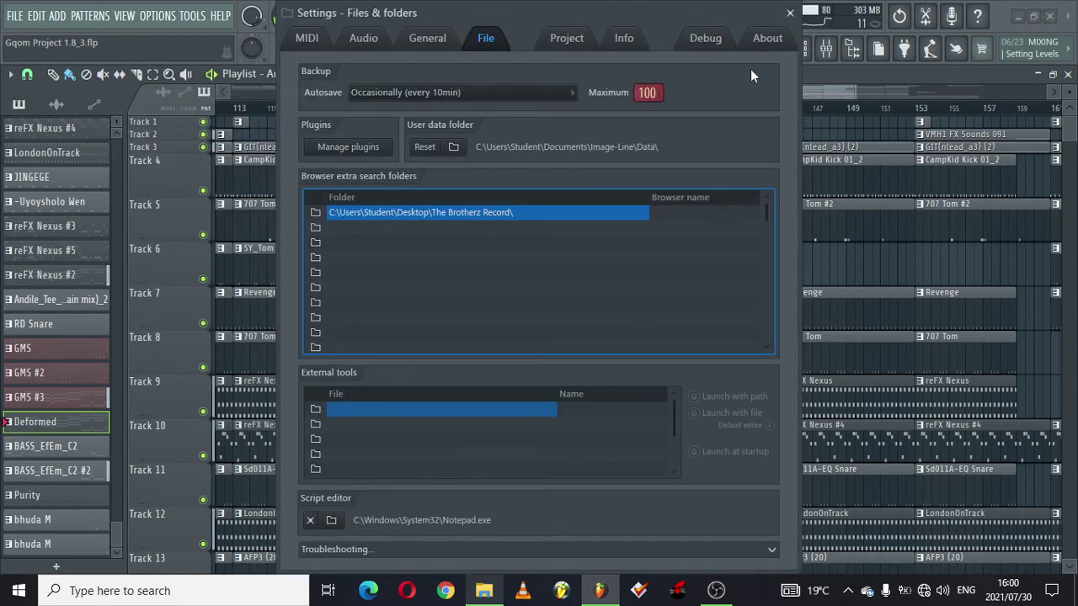
{"action": "left_click", "coordinate": [790, 13]}
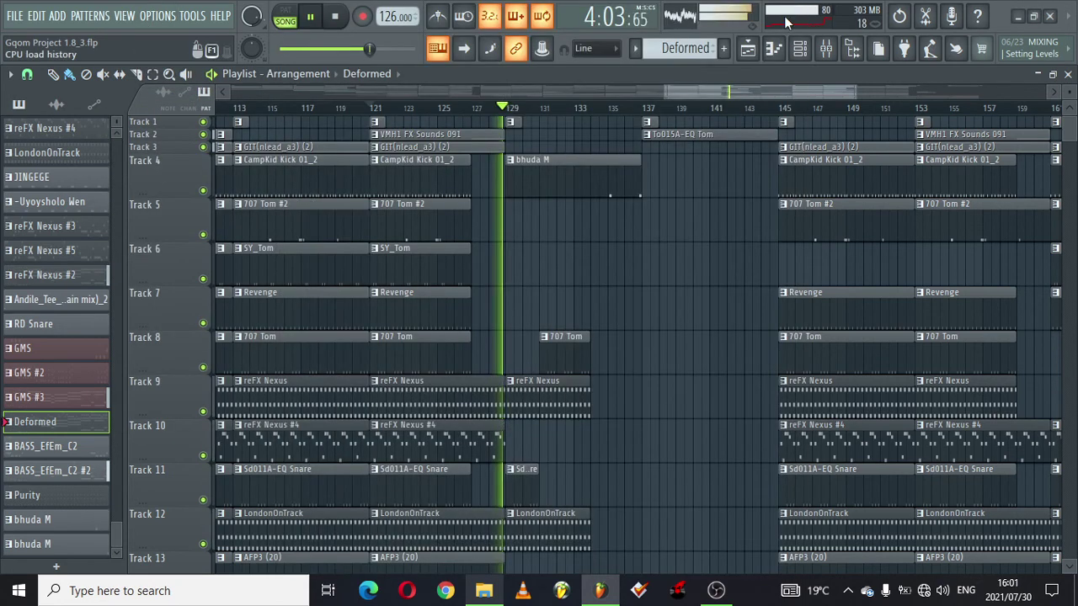
Step: Open the project info, examine the project's credits and statistics, and close the settings window
{"action": "left_click", "coordinate": [159, 16]}
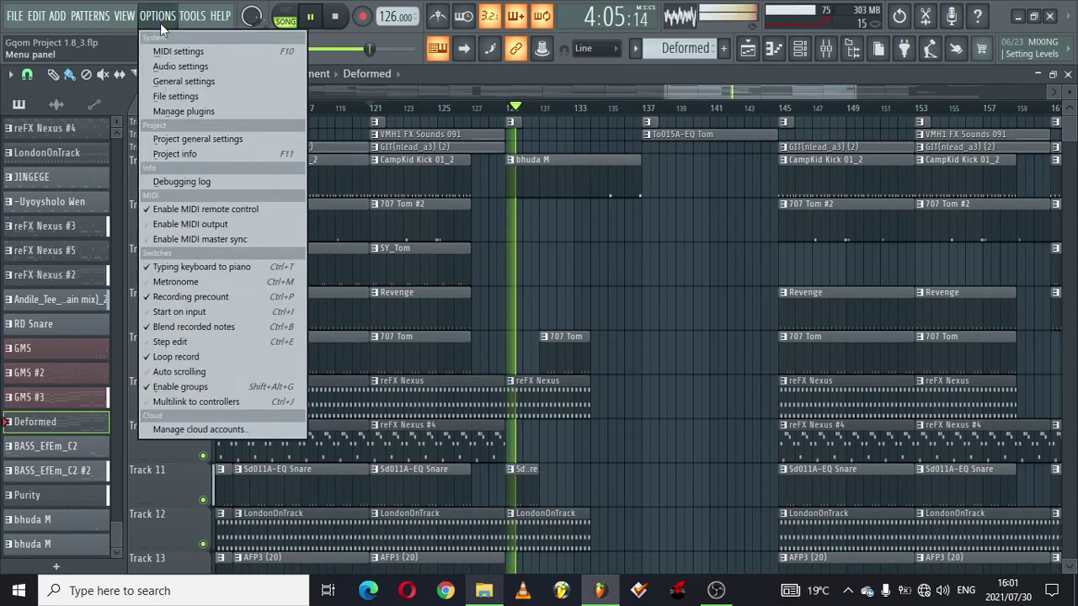
{"action": "left_click", "coordinate": [180, 152]}
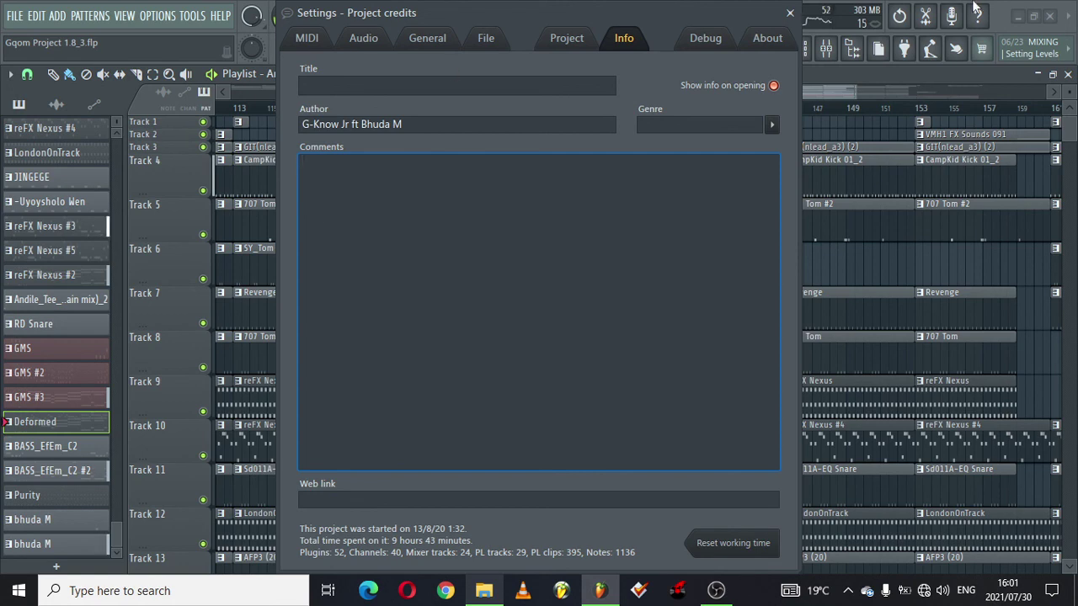
{"action": "left_click", "coordinate": [790, 14]}
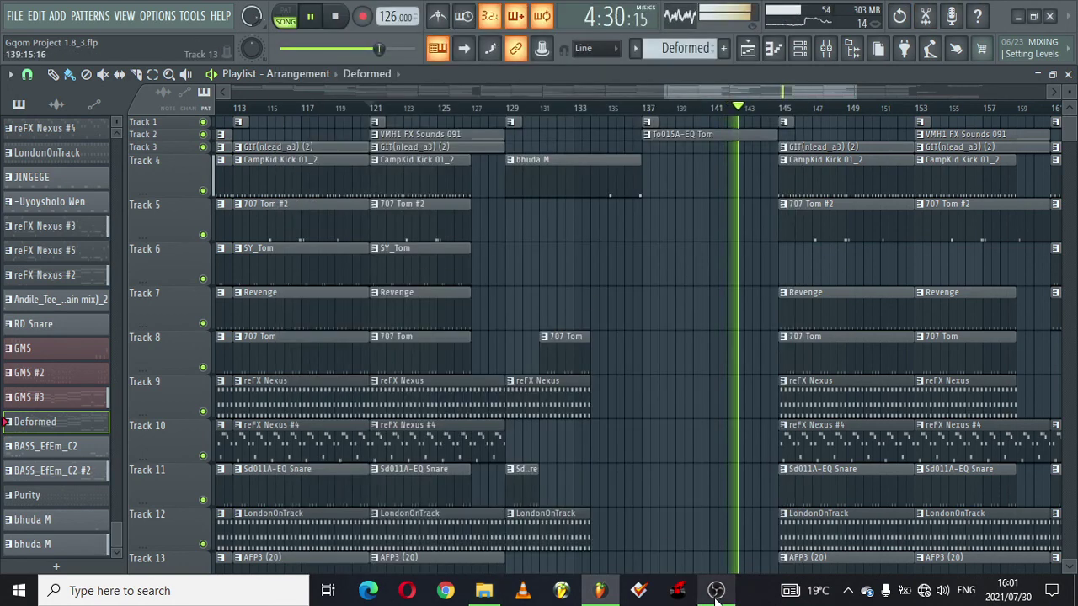